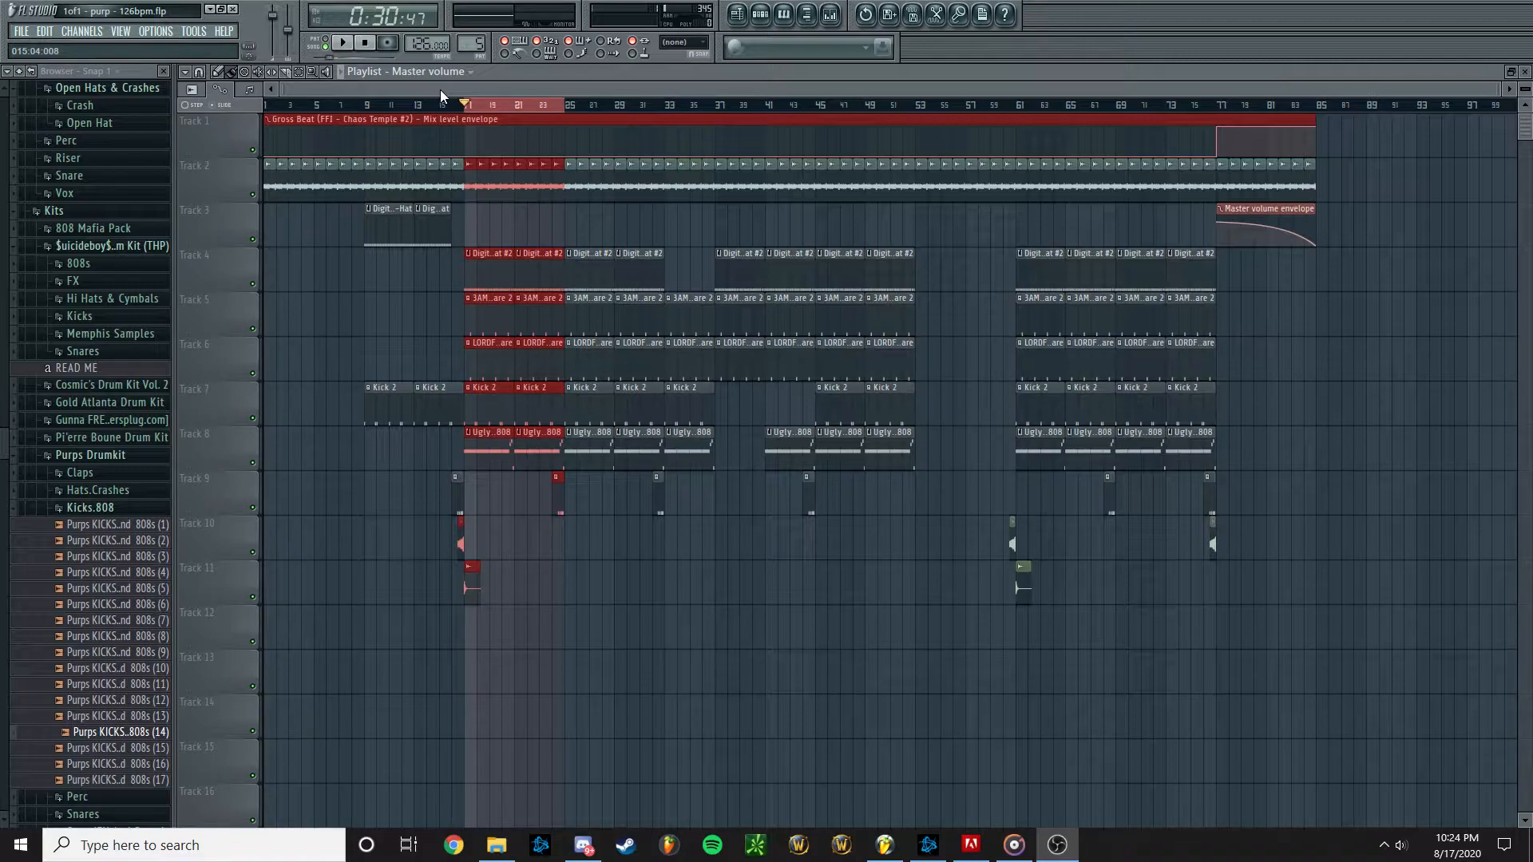
Switch to Groove Music, listen to the exported track 1of1 - purp - 126bpm, and pause it
{"action": "key", "text": "alt+Tab"}
{"action": "key", "text": "alt+Tab"}
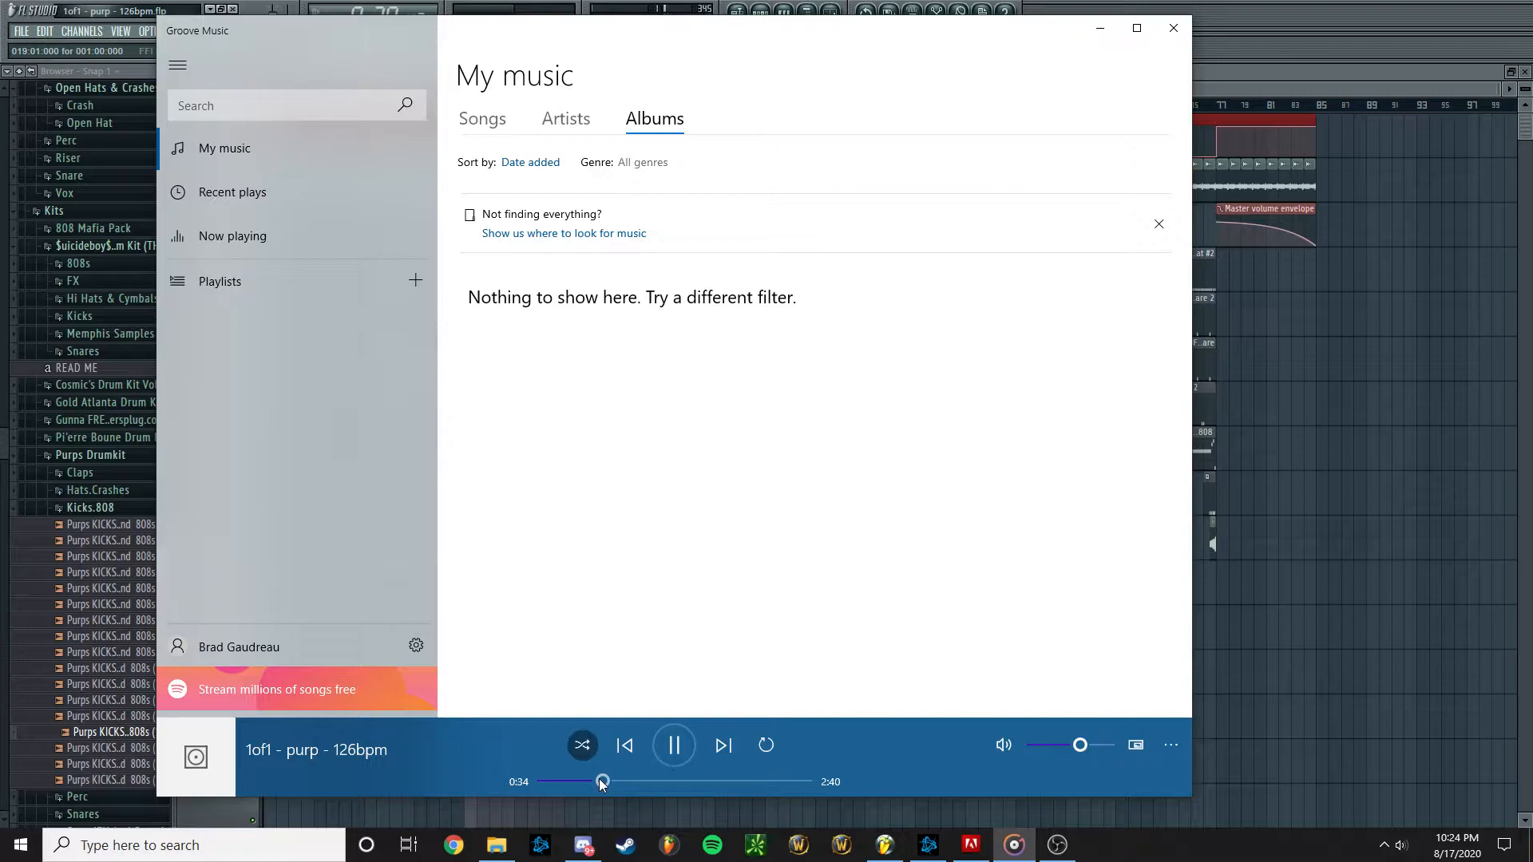
{"action": "left_click", "coordinate": [674, 745]}
{"action": "key", "text": "alt+Tab"}
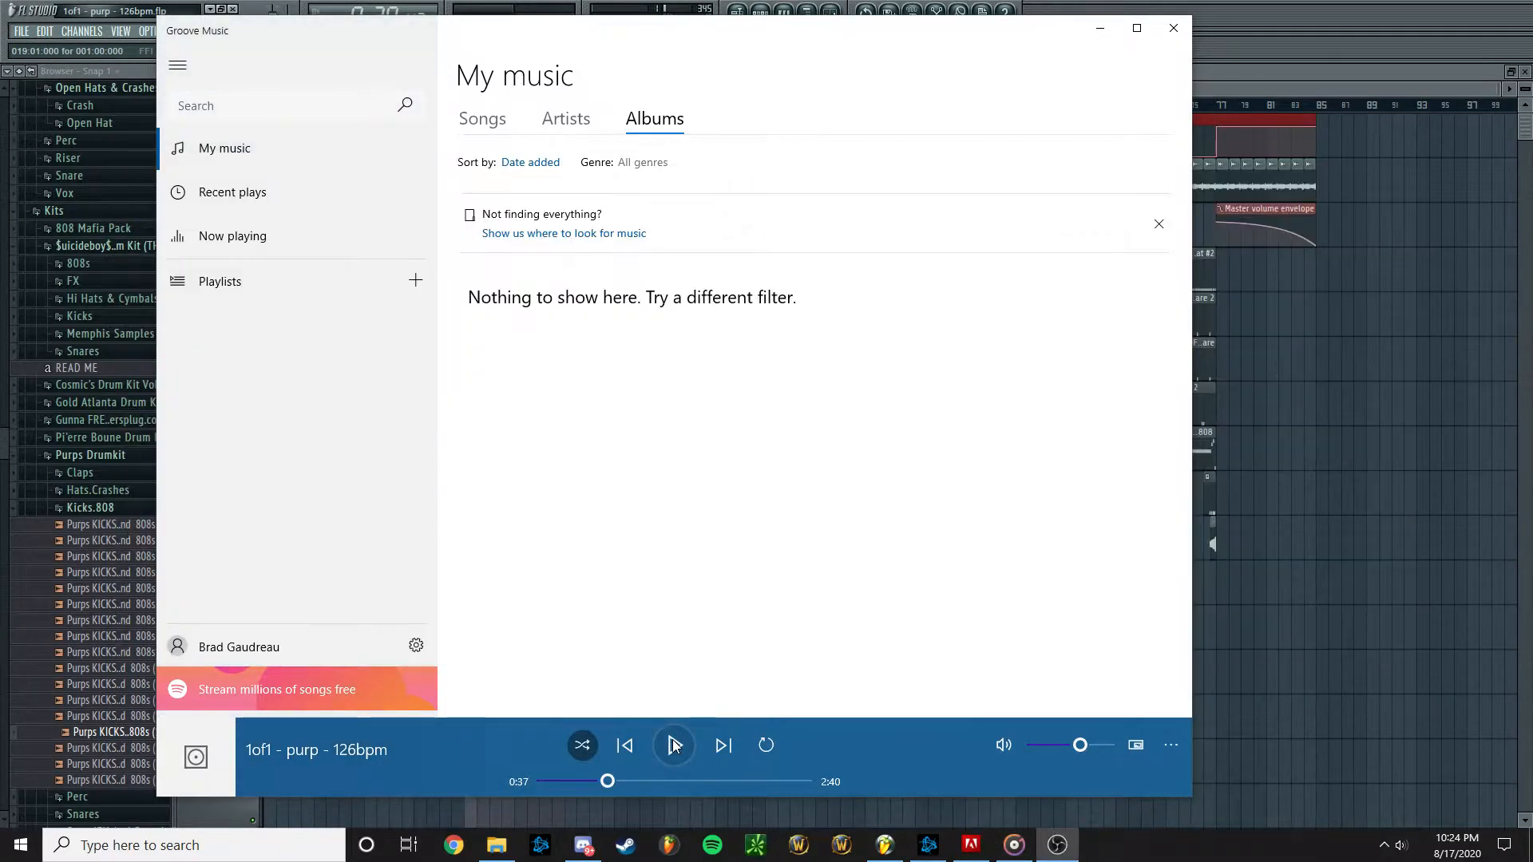
Switch back to FL Studio and play the selected playlist section from bar 17
{"action": "key", "text": "alt+Tab"}
{"action": "key", "text": "alt+Tab"}
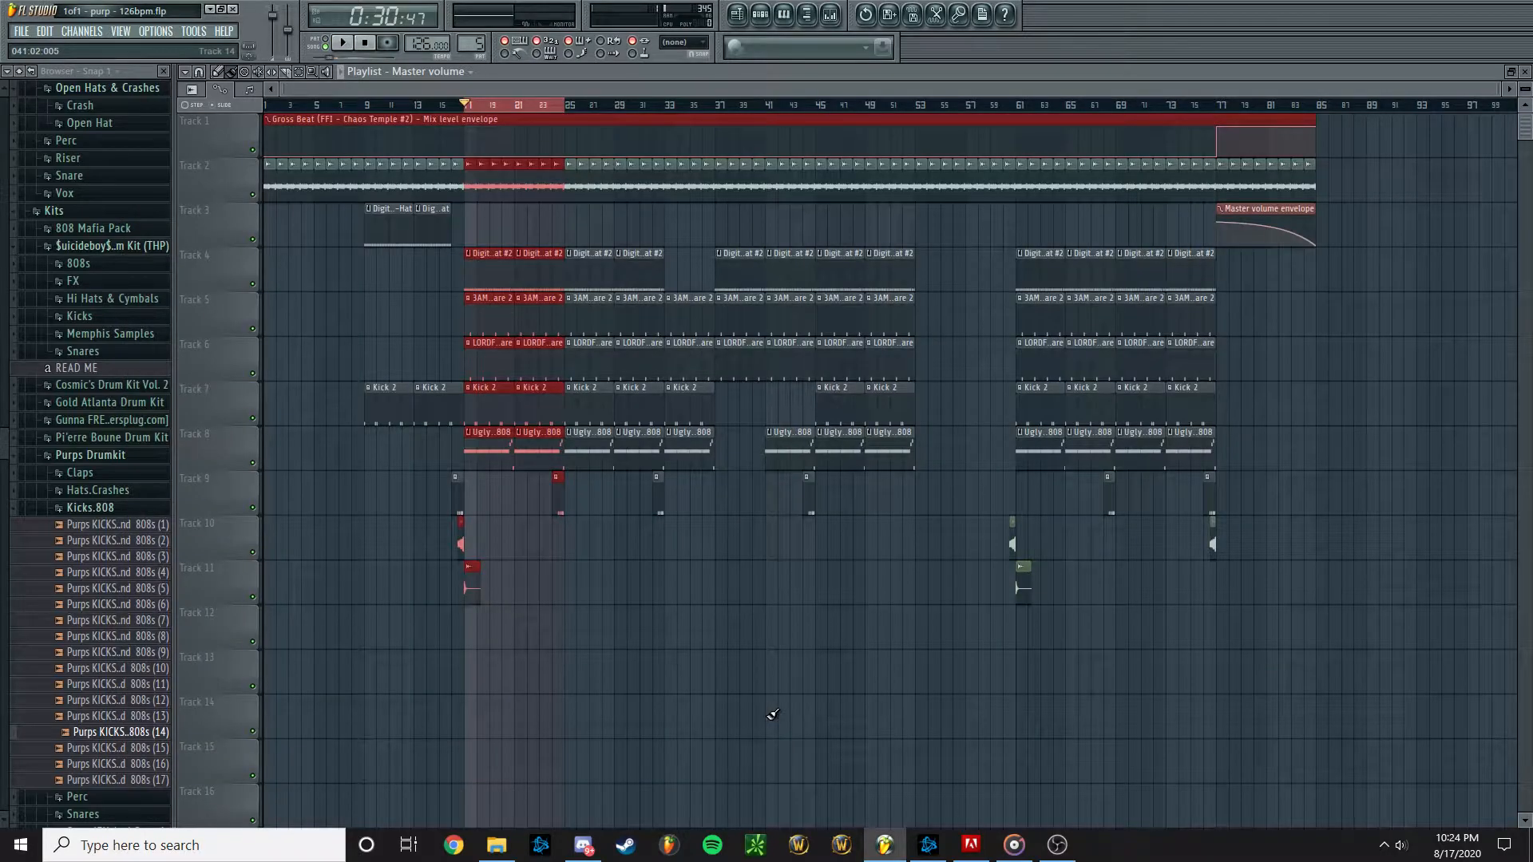
{"action": "key", "text": "space"}
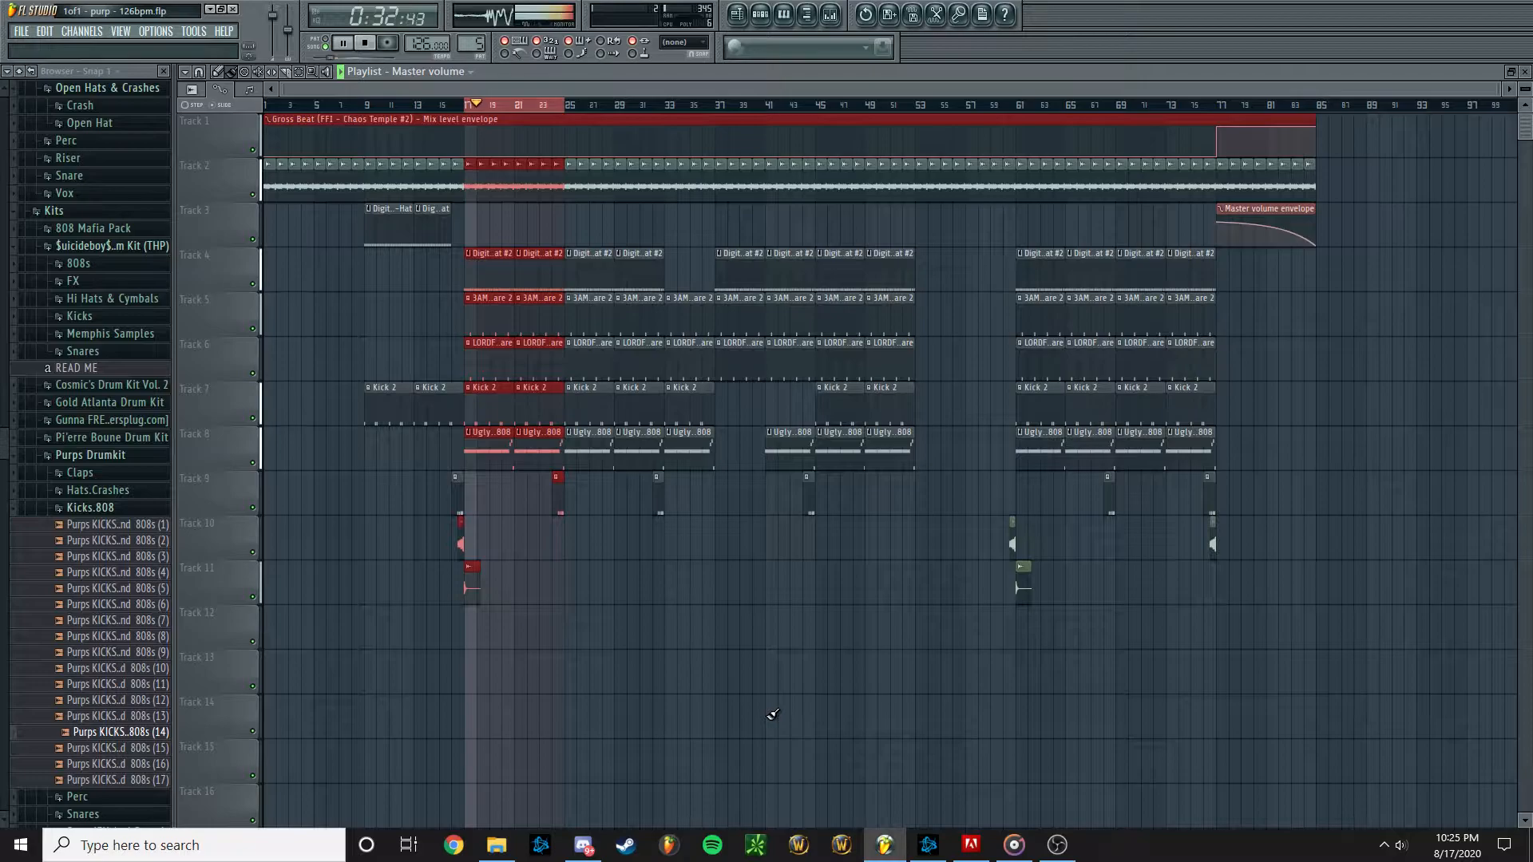
Resume the exported track in Groove Music for comparison, then return to the FL Studio playlist
{"action": "mouse_move", "coordinate": [1004, 856]}
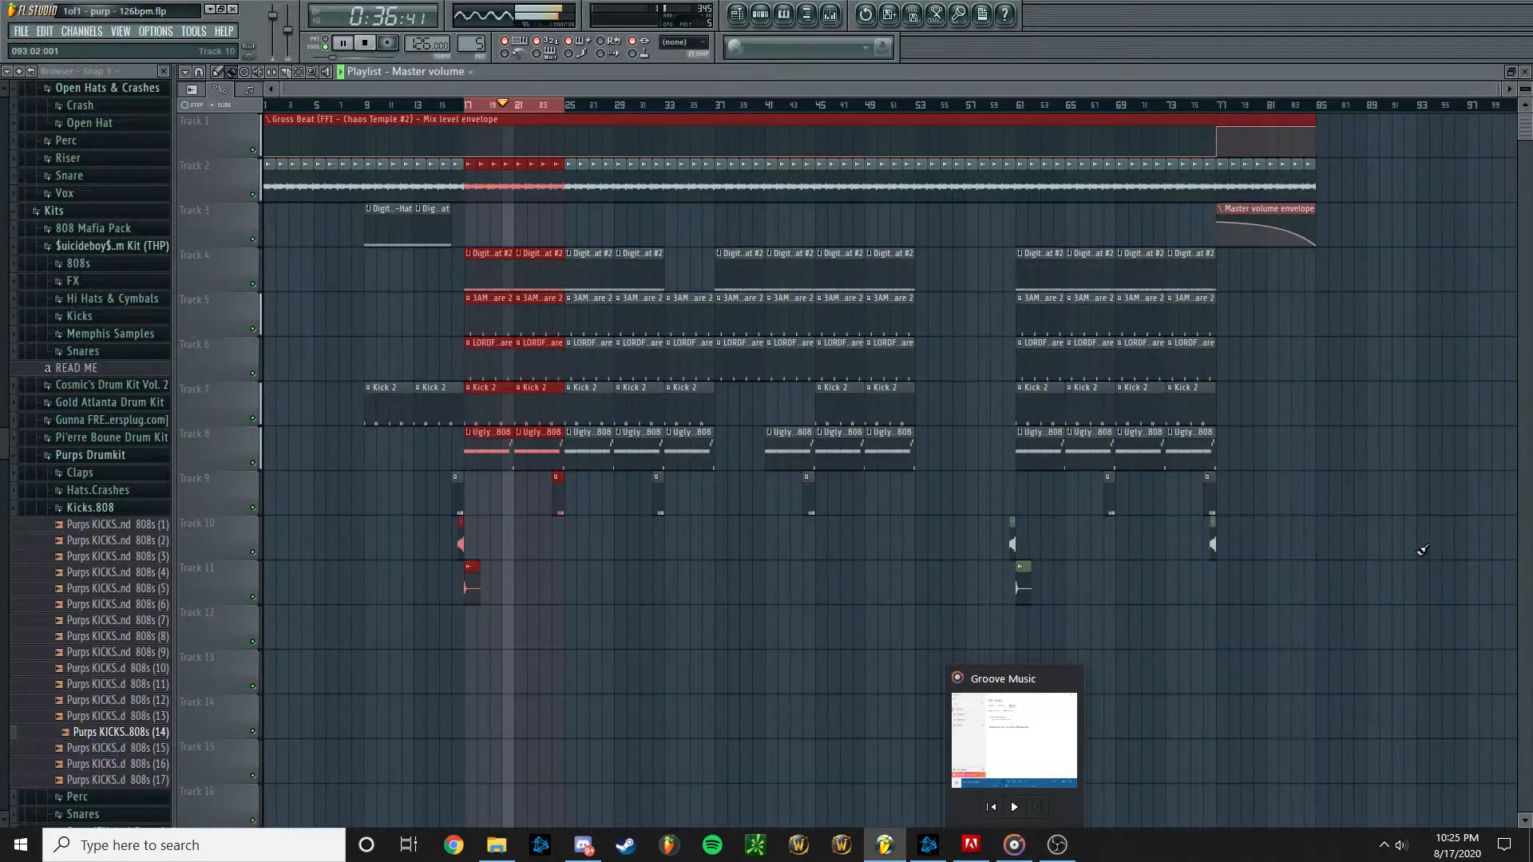
{"action": "left_click", "coordinate": [1014, 845]}
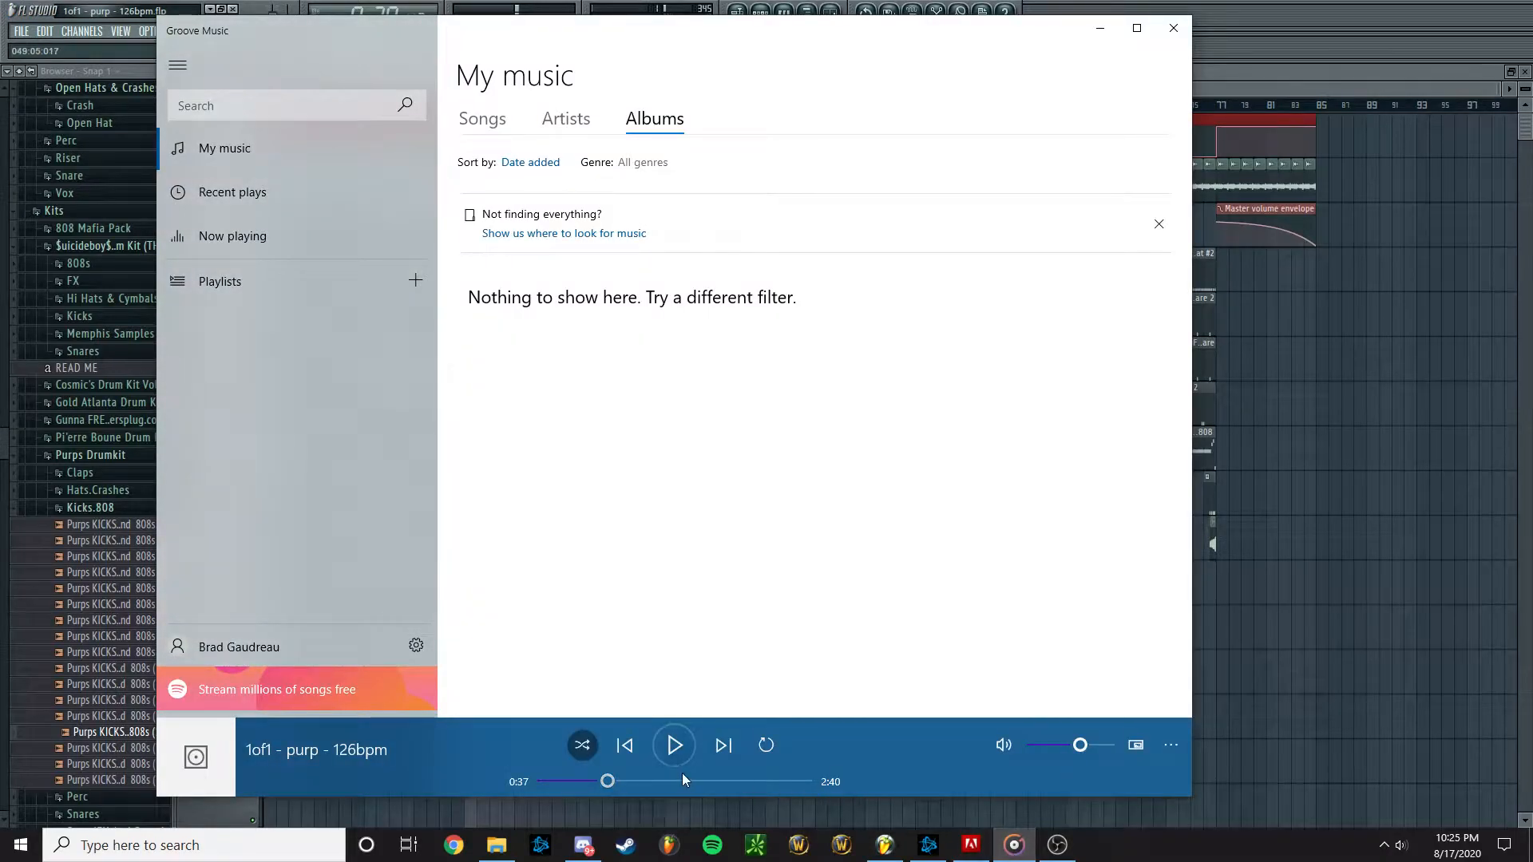
{"action": "left_click", "coordinate": [673, 745]}
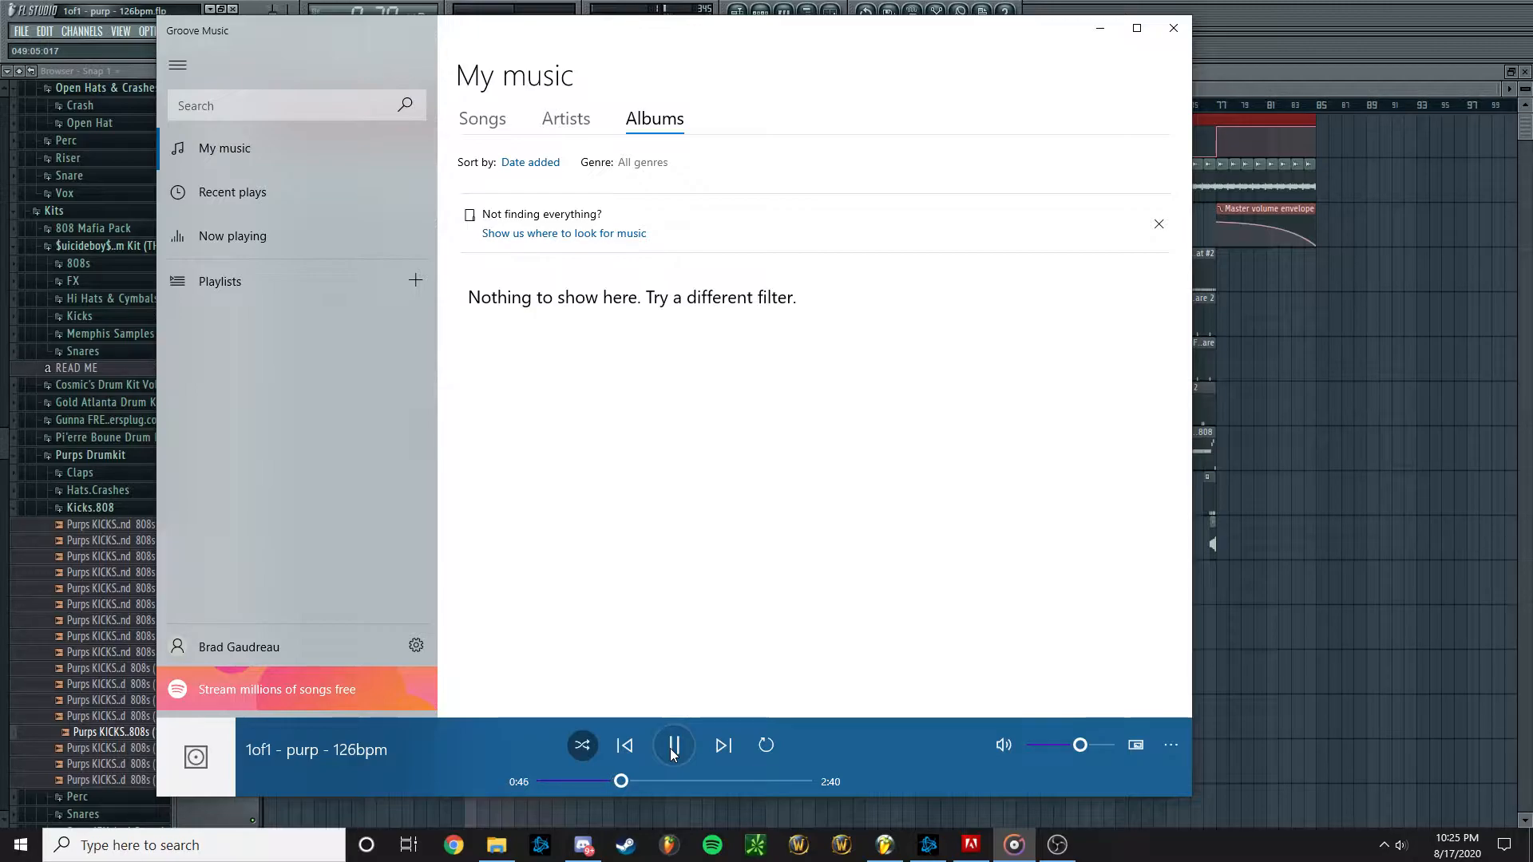
{"action": "left_click", "coordinate": [1206, 93]}
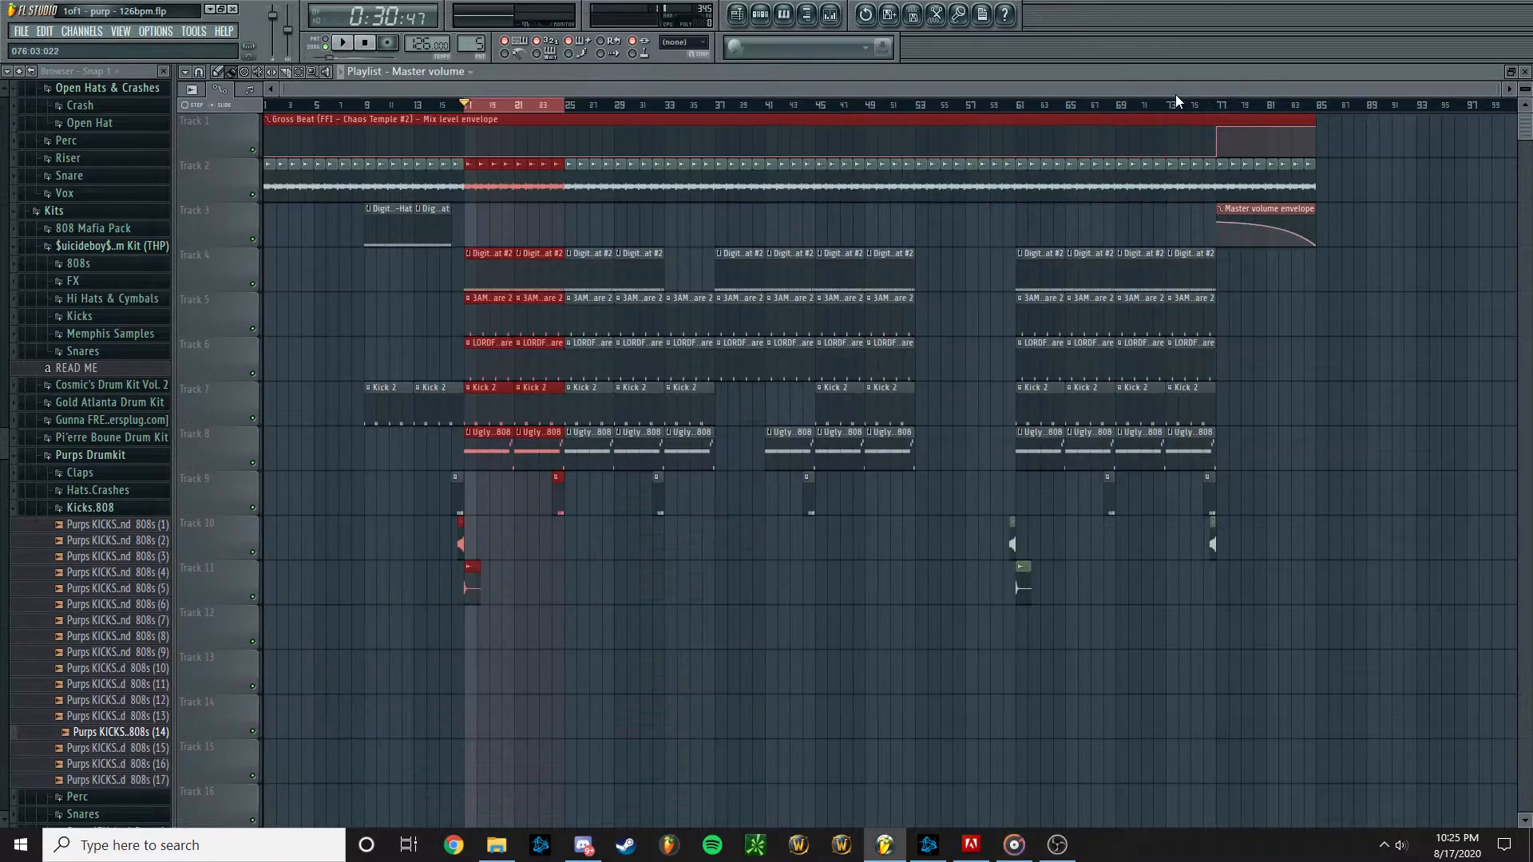
Open and enable the first Fruity Parametric EQ 2 on the FFI - Chaos Temple #2 mixer track while auditioning the loop
{"action": "left_click", "coordinate": [830, 17]}
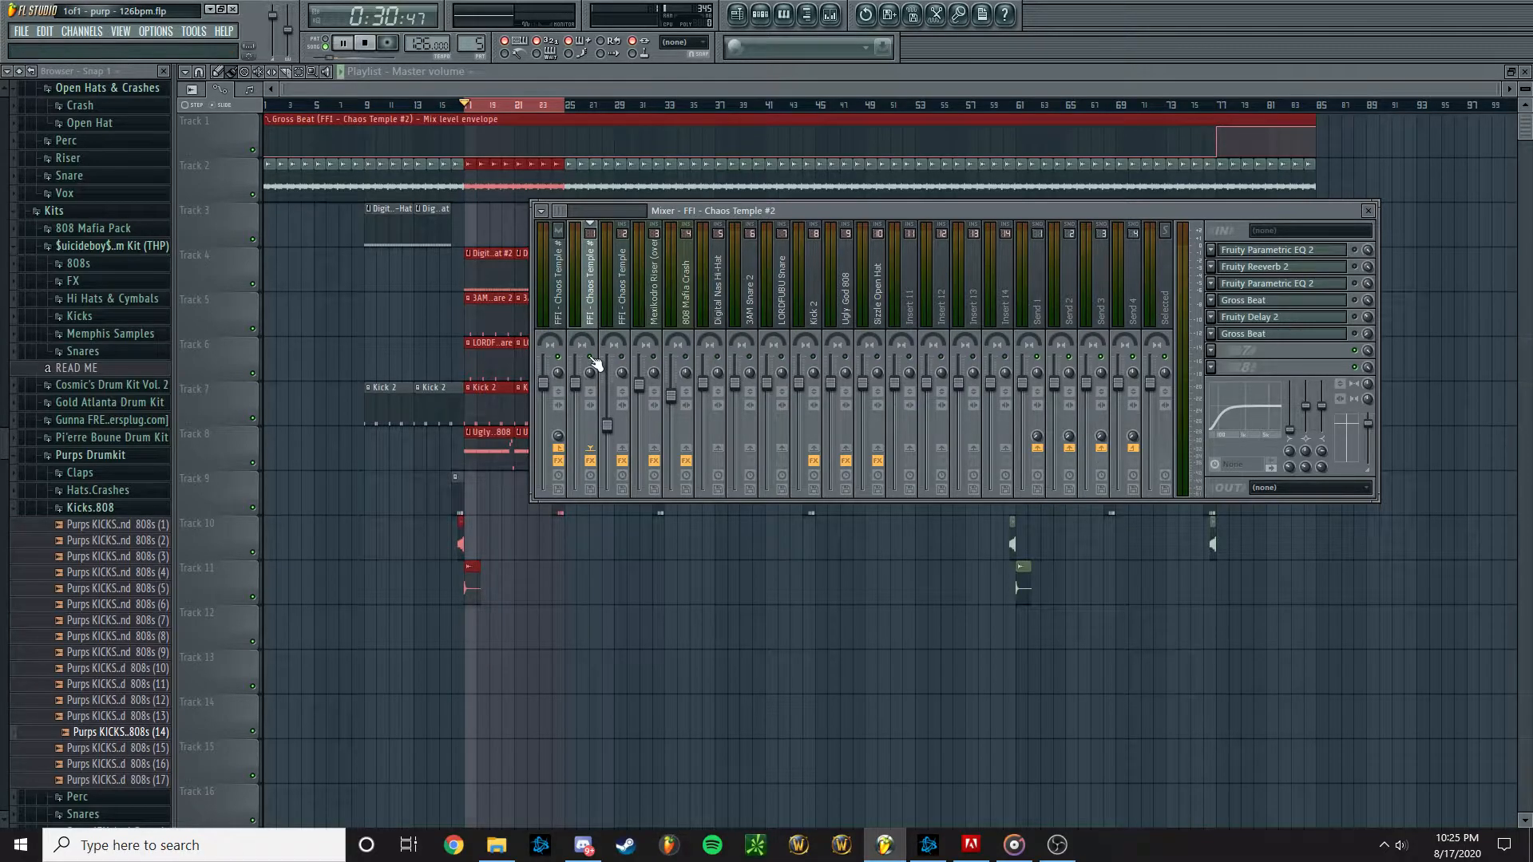
{"action": "key", "text": "space"}
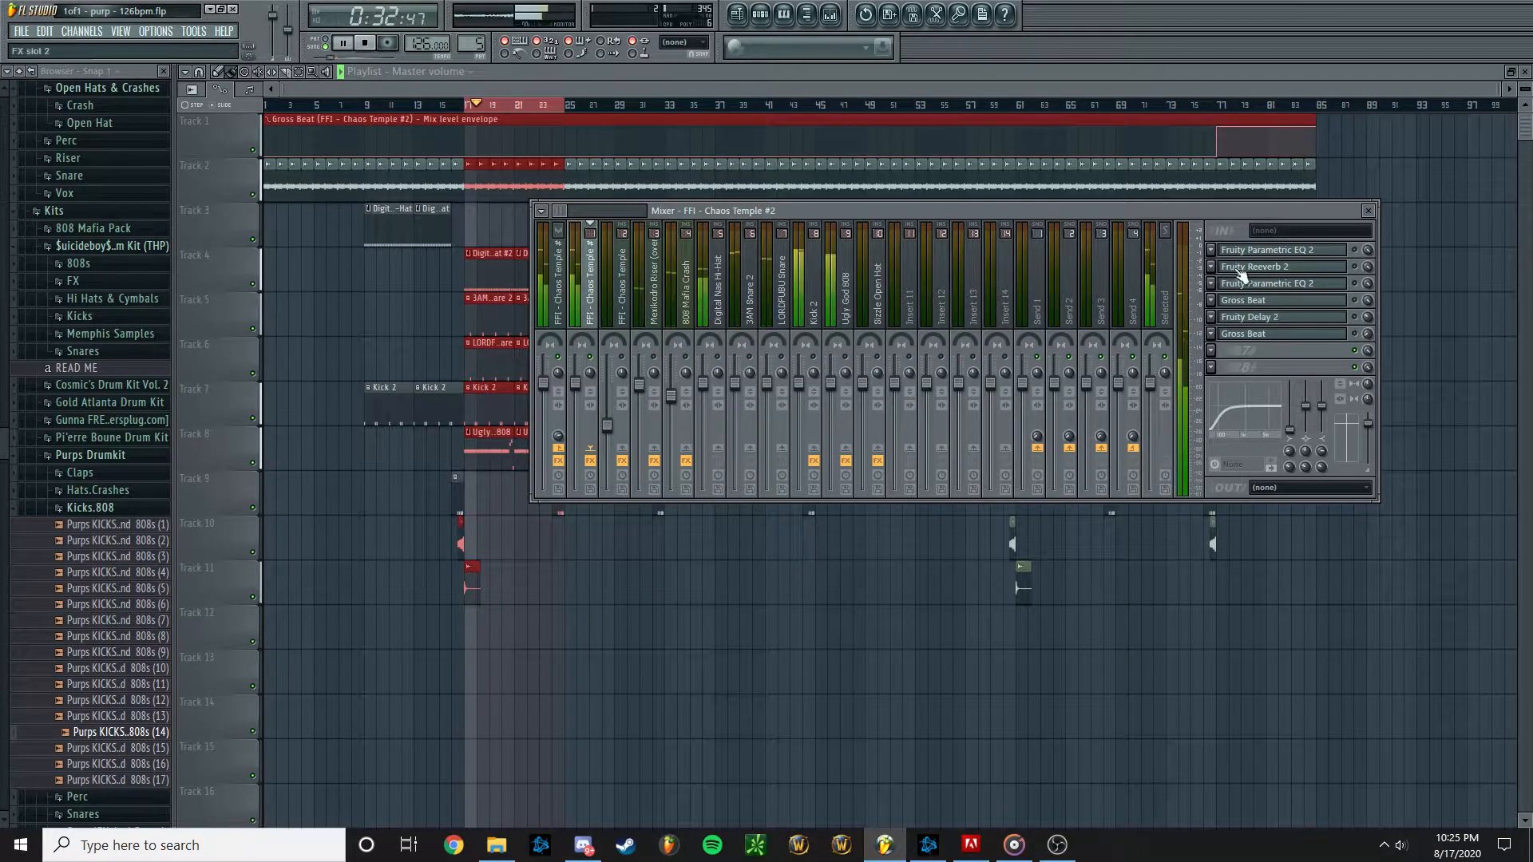
{"action": "left_click", "coordinate": [1252, 251]}
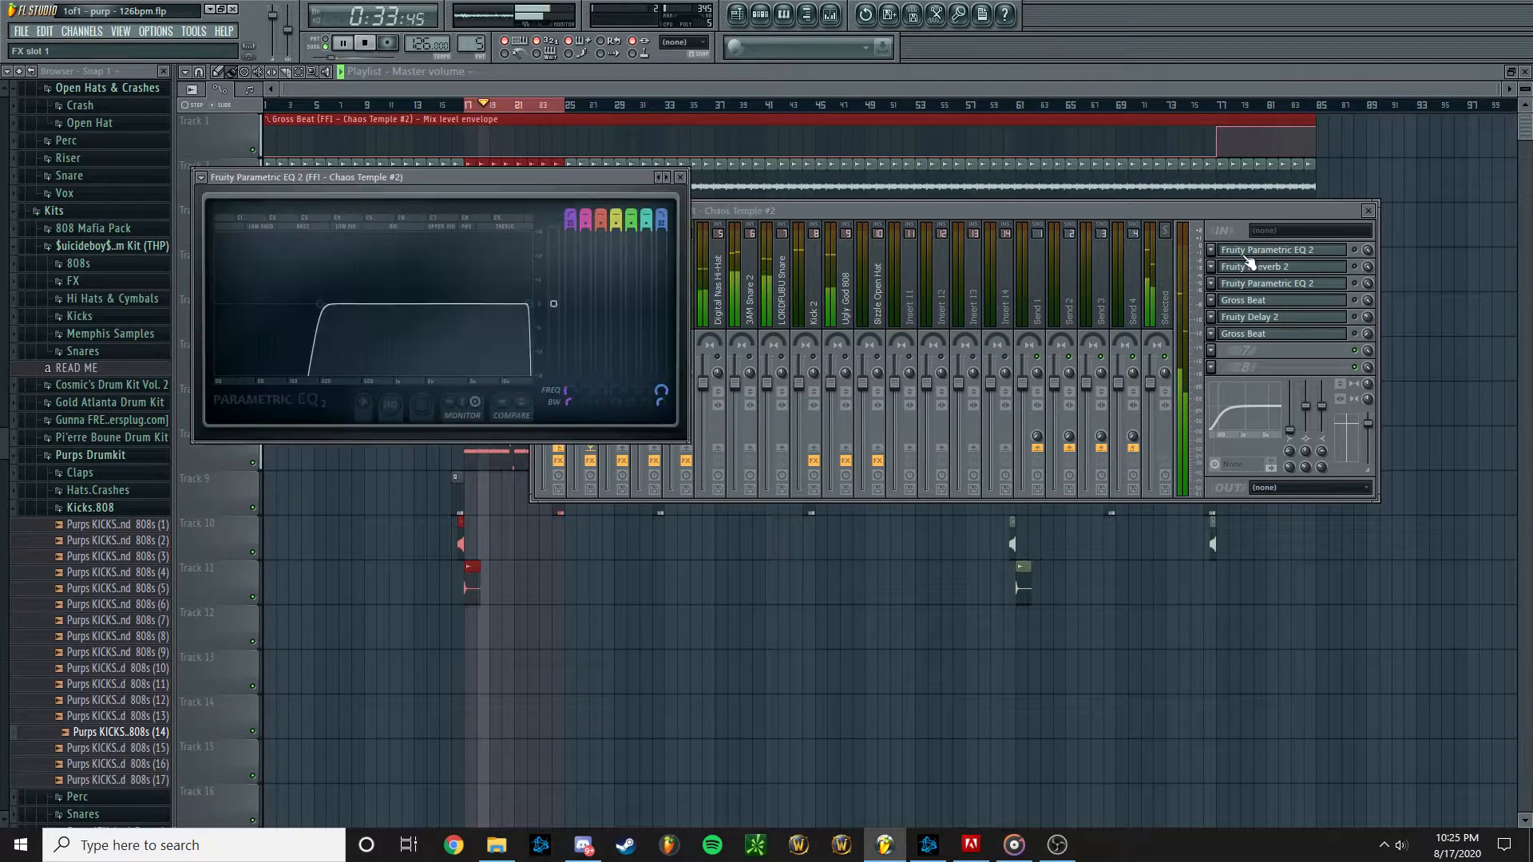
{"action": "left_click", "coordinate": [1334, 243]}
{"action": "left_click_drag", "start_coordinate": [463, 182], "coordinate": [482, 172]}
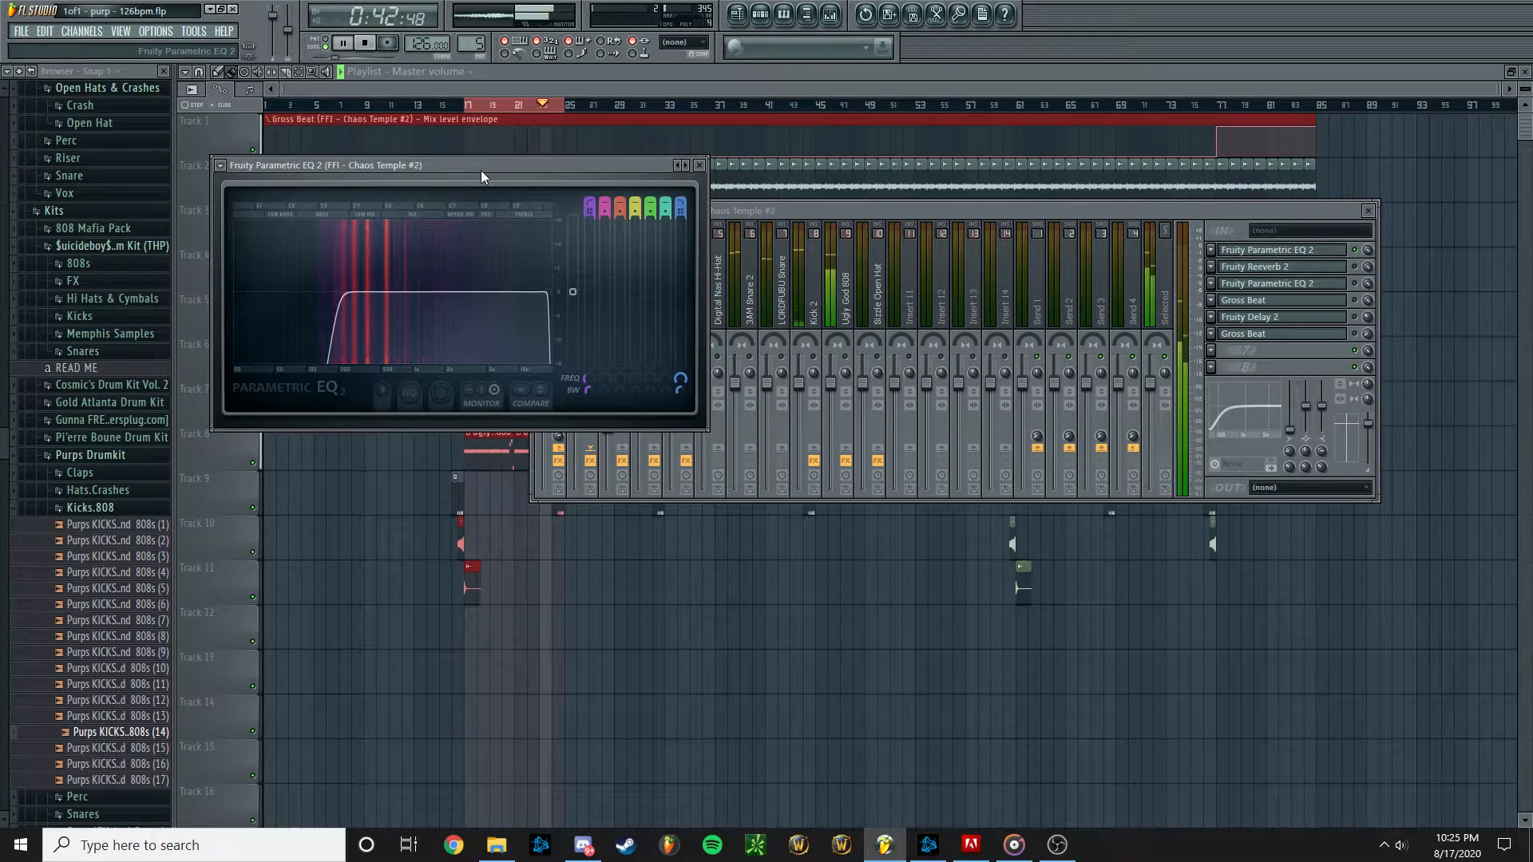
{"action": "key", "text": "space"}
Open and enable Fruity Reeverb 2 in the second effect slot of the FFI - Chaos Temple #2 track
{"action": "left_click", "coordinate": [1263, 269]}
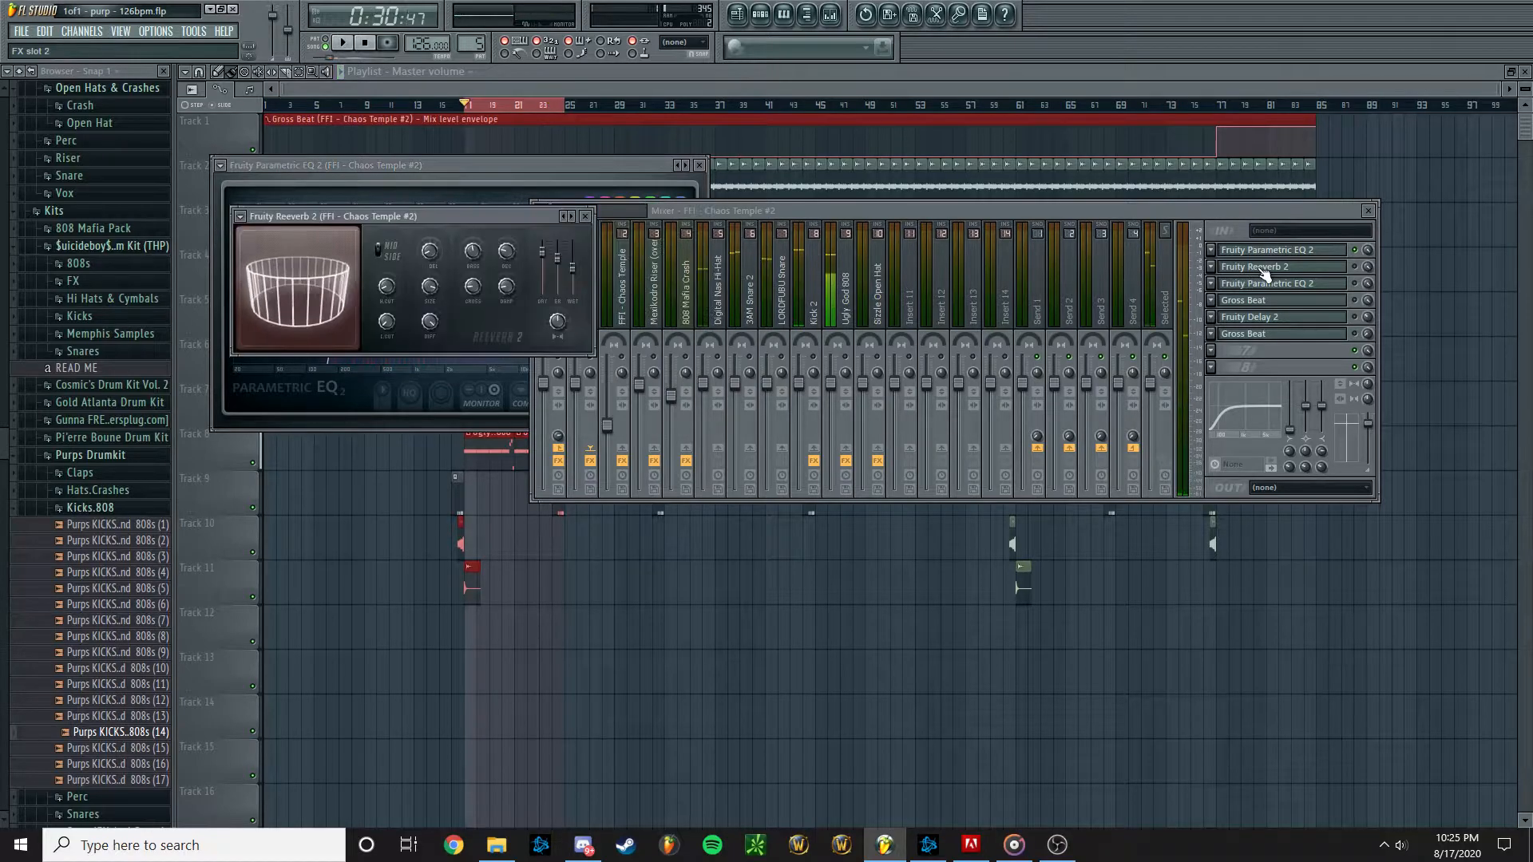
{"action": "left_click", "coordinate": [1355, 271]}
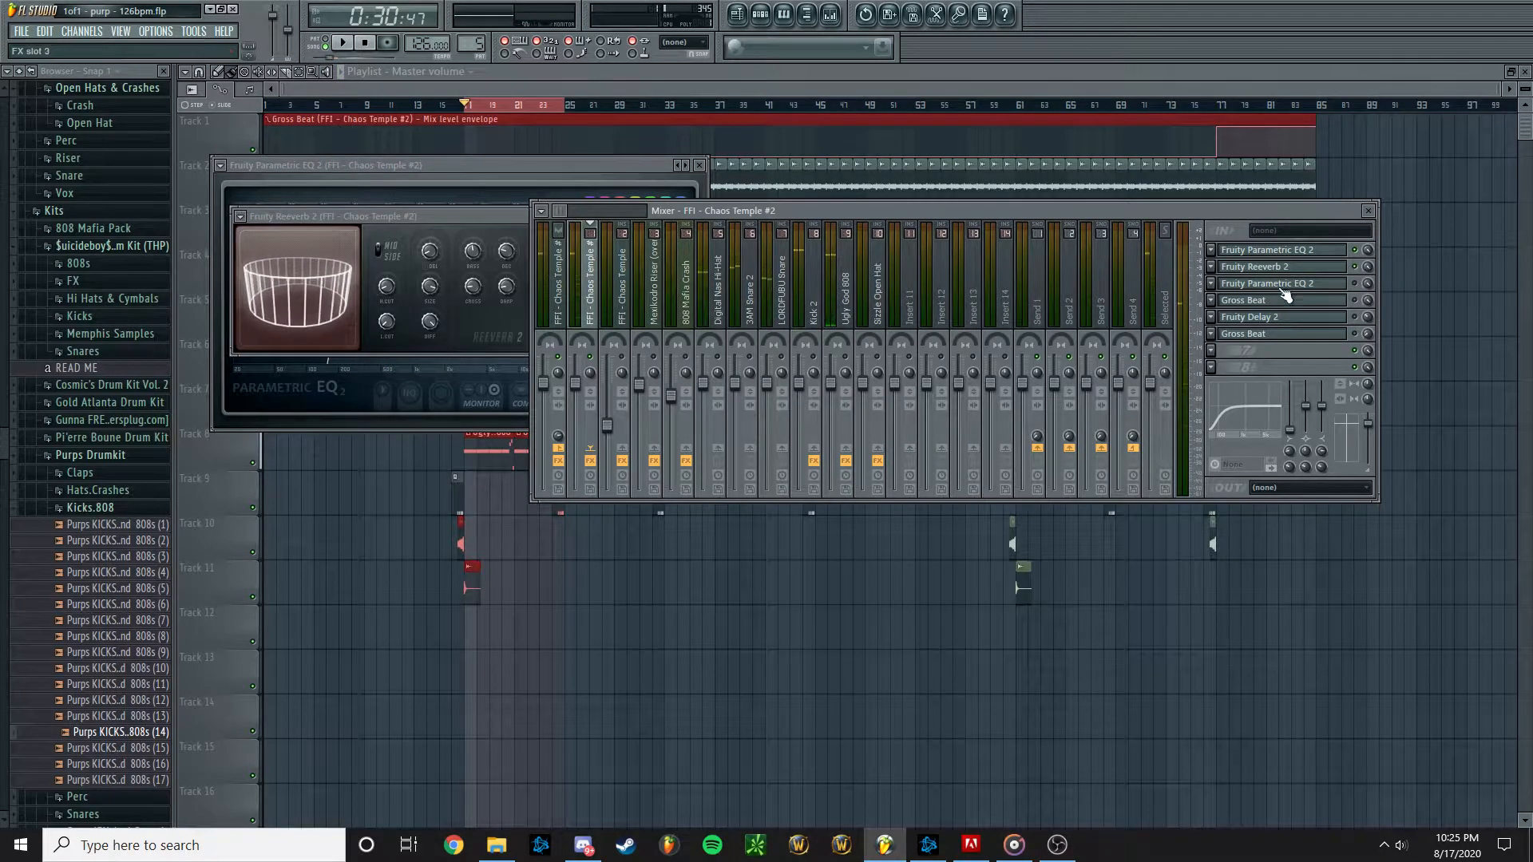
{"action": "left_click", "coordinate": [455, 230]}
{"action": "left_click_drag", "start_coordinate": [473, 216], "coordinate": [513, 181]}
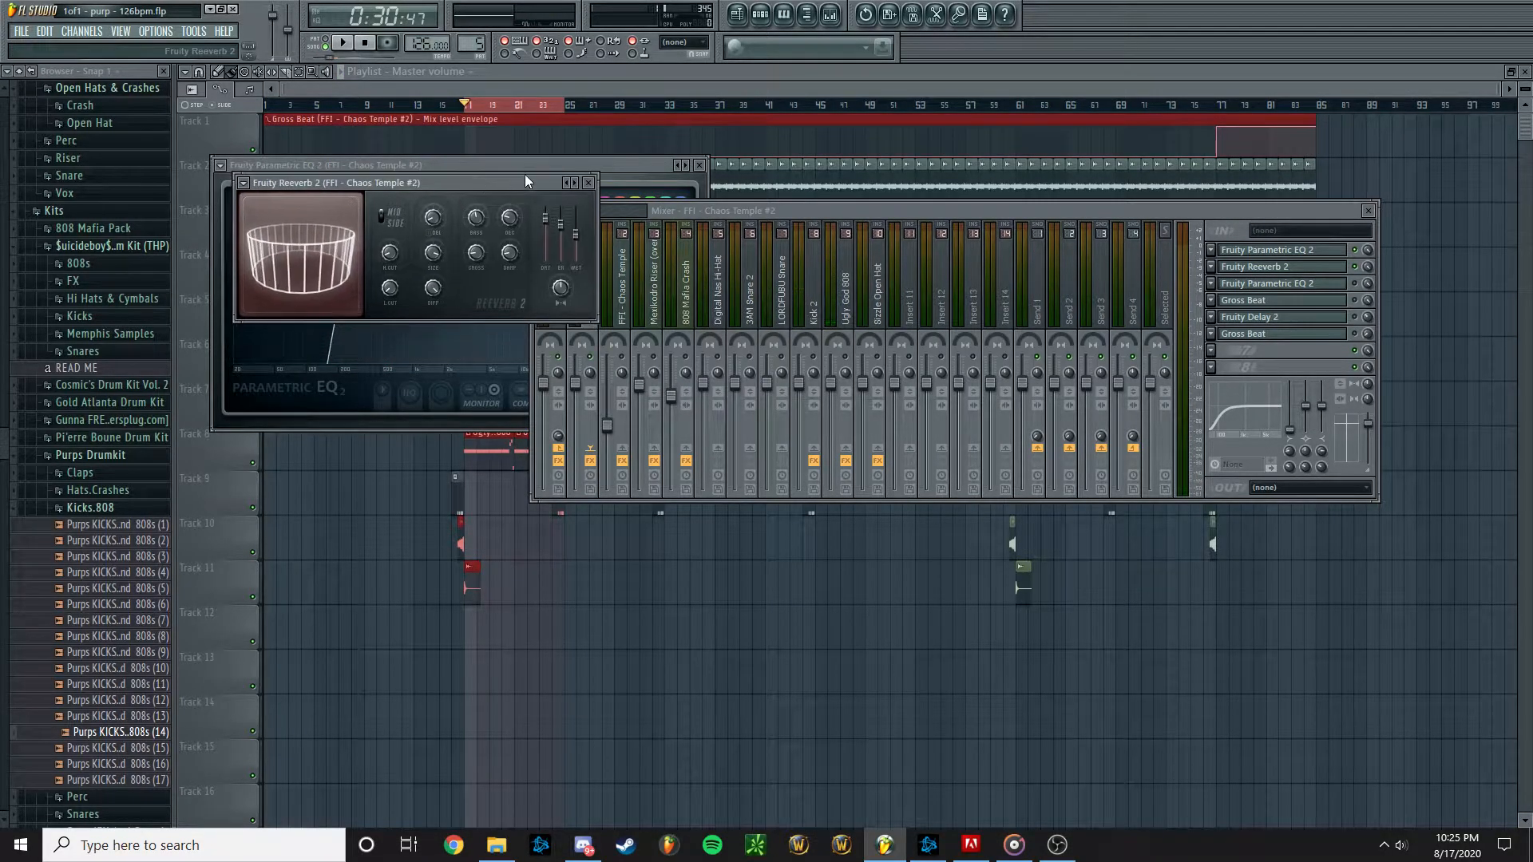
Load the Cathedral preset in Fruity Reeverb 2, slightly adjust the wet level, and audition the loop
{"action": "right_click", "coordinate": [582, 184]}
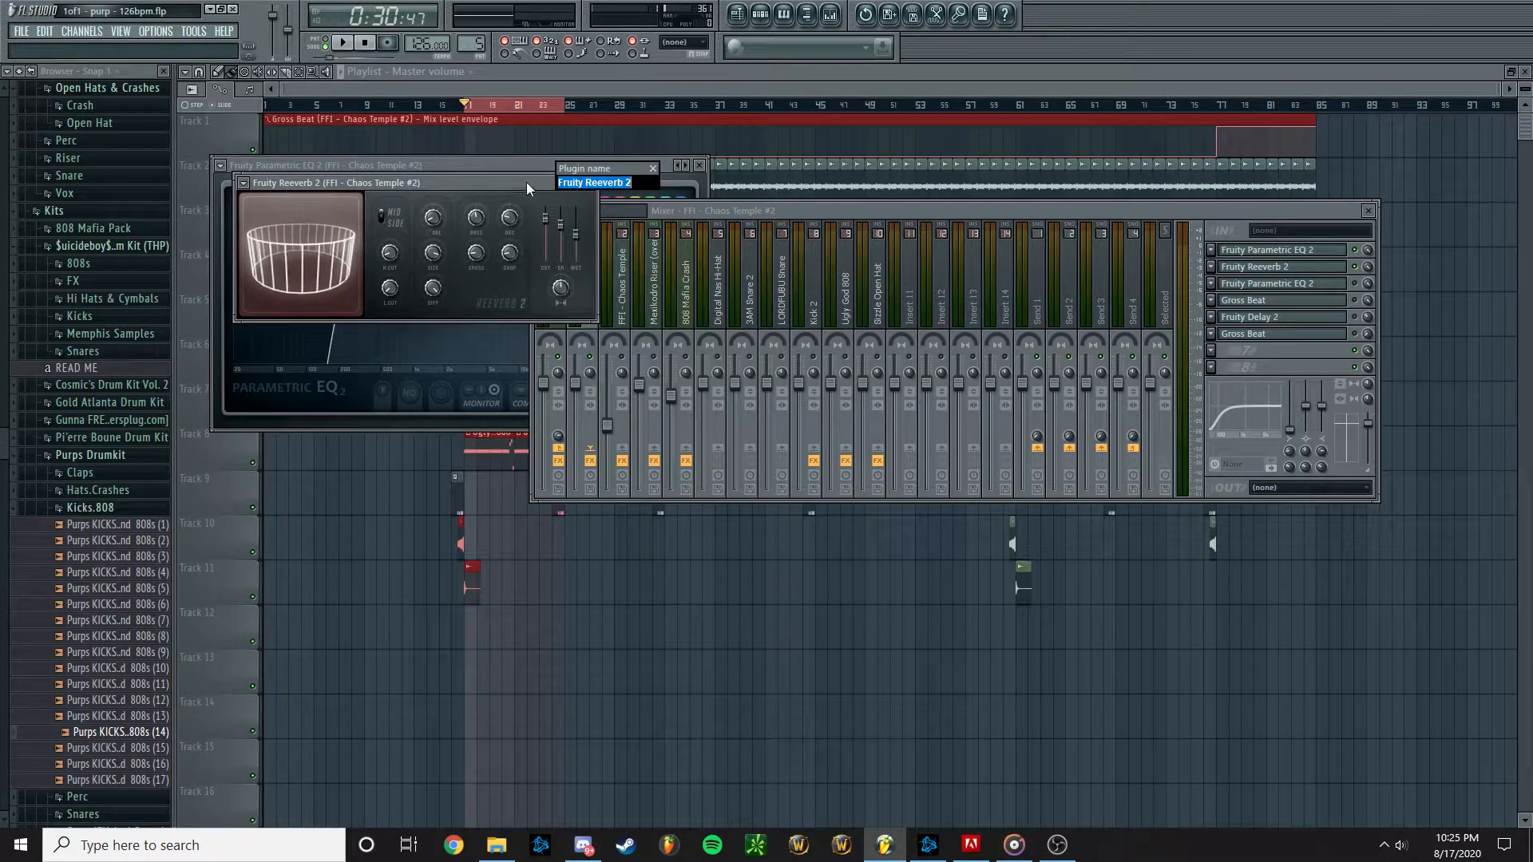
{"action": "left_click", "coordinate": [655, 168]}
{"action": "right_click", "coordinate": [578, 183]}
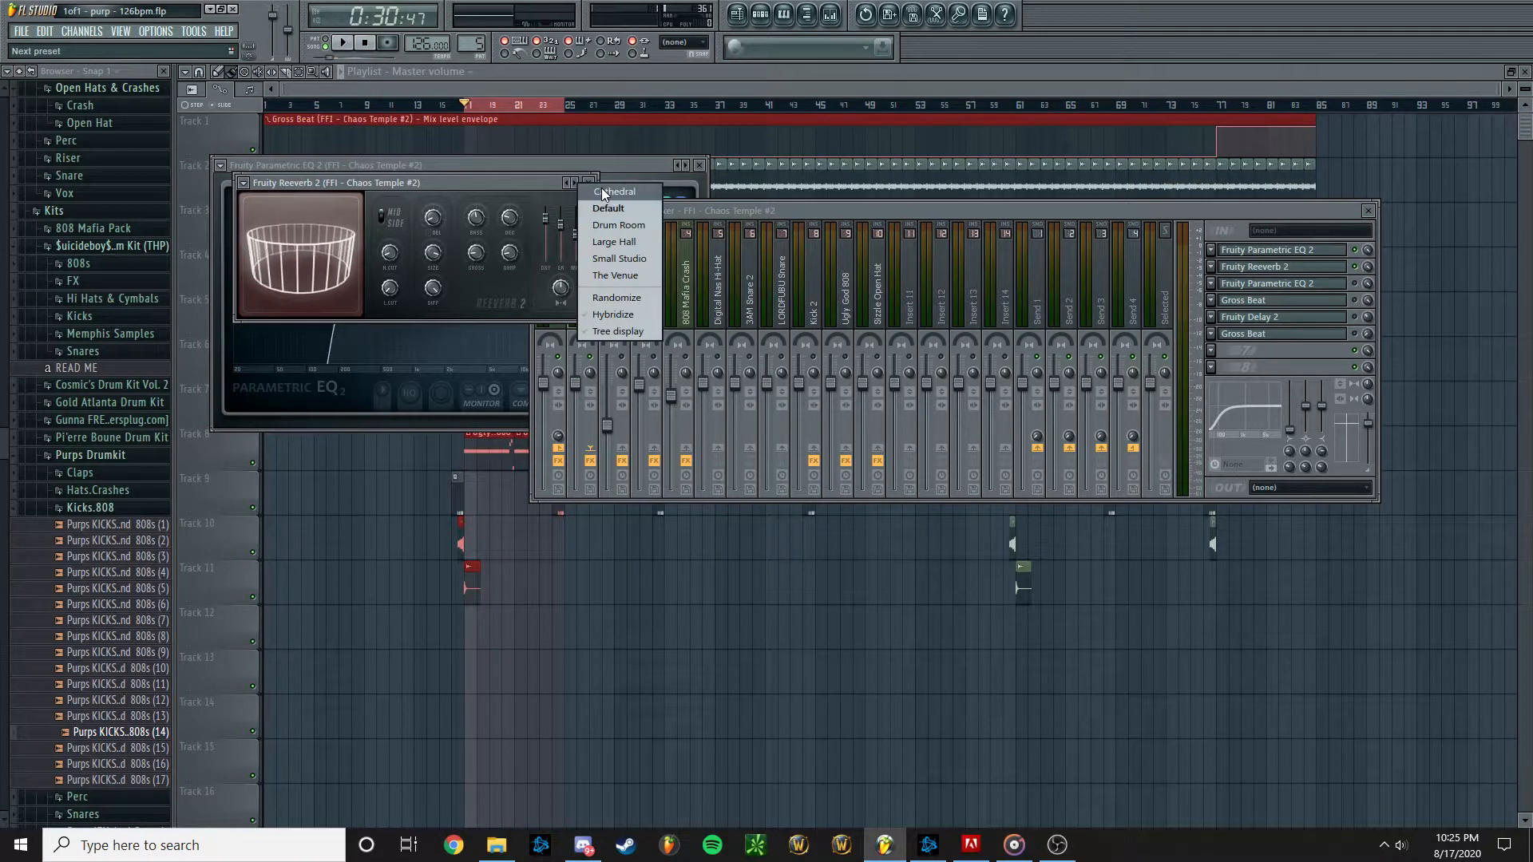
{"action": "left_click", "coordinate": [601, 190]}
{"action": "left_click_drag", "start_coordinate": [576, 223], "coordinate": [575, 225]}
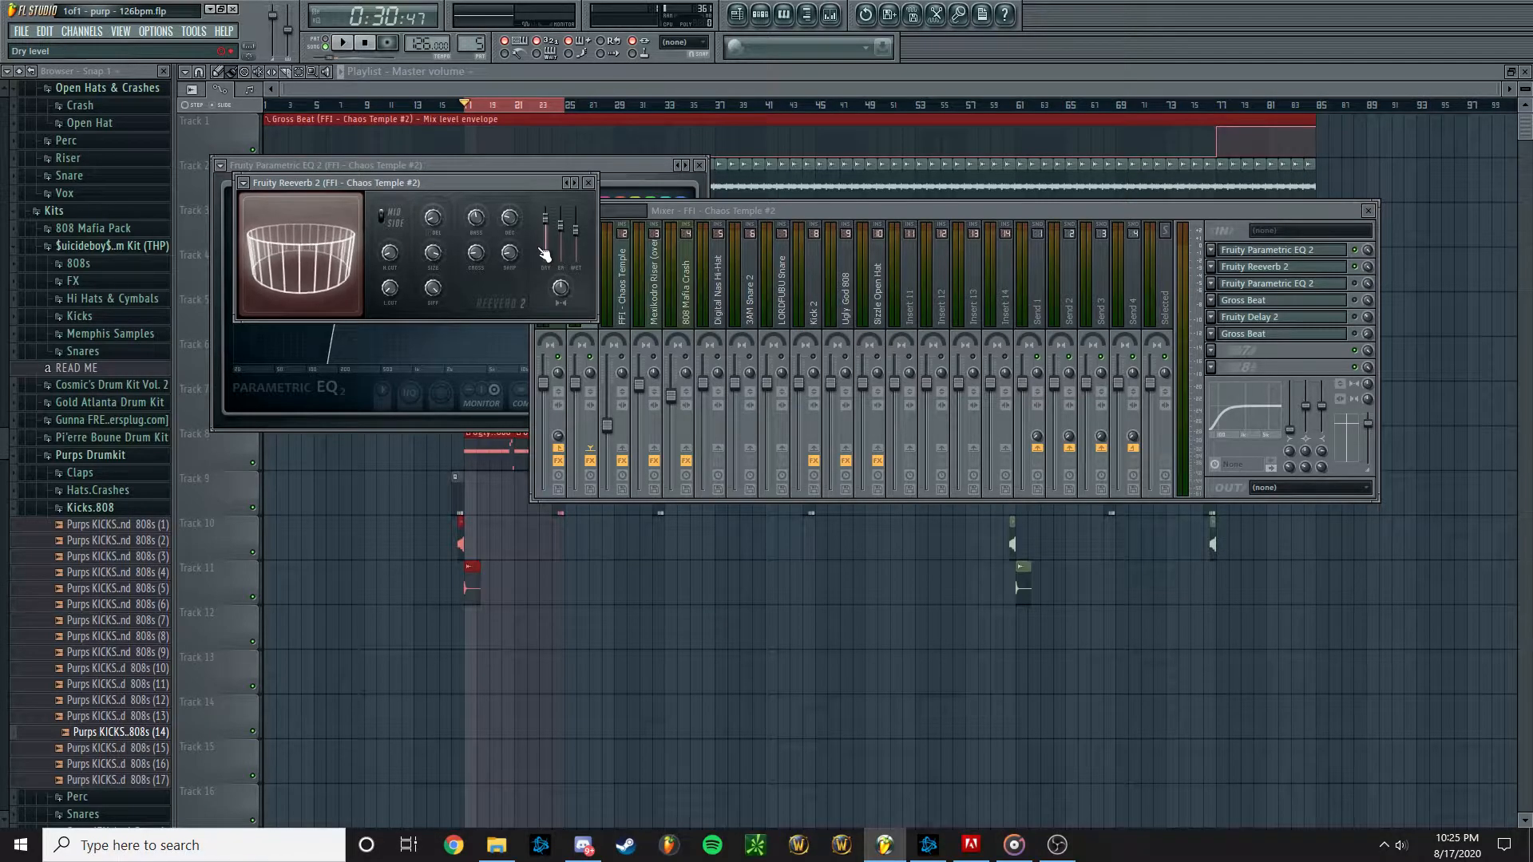
{"action": "key", "text": "space"}
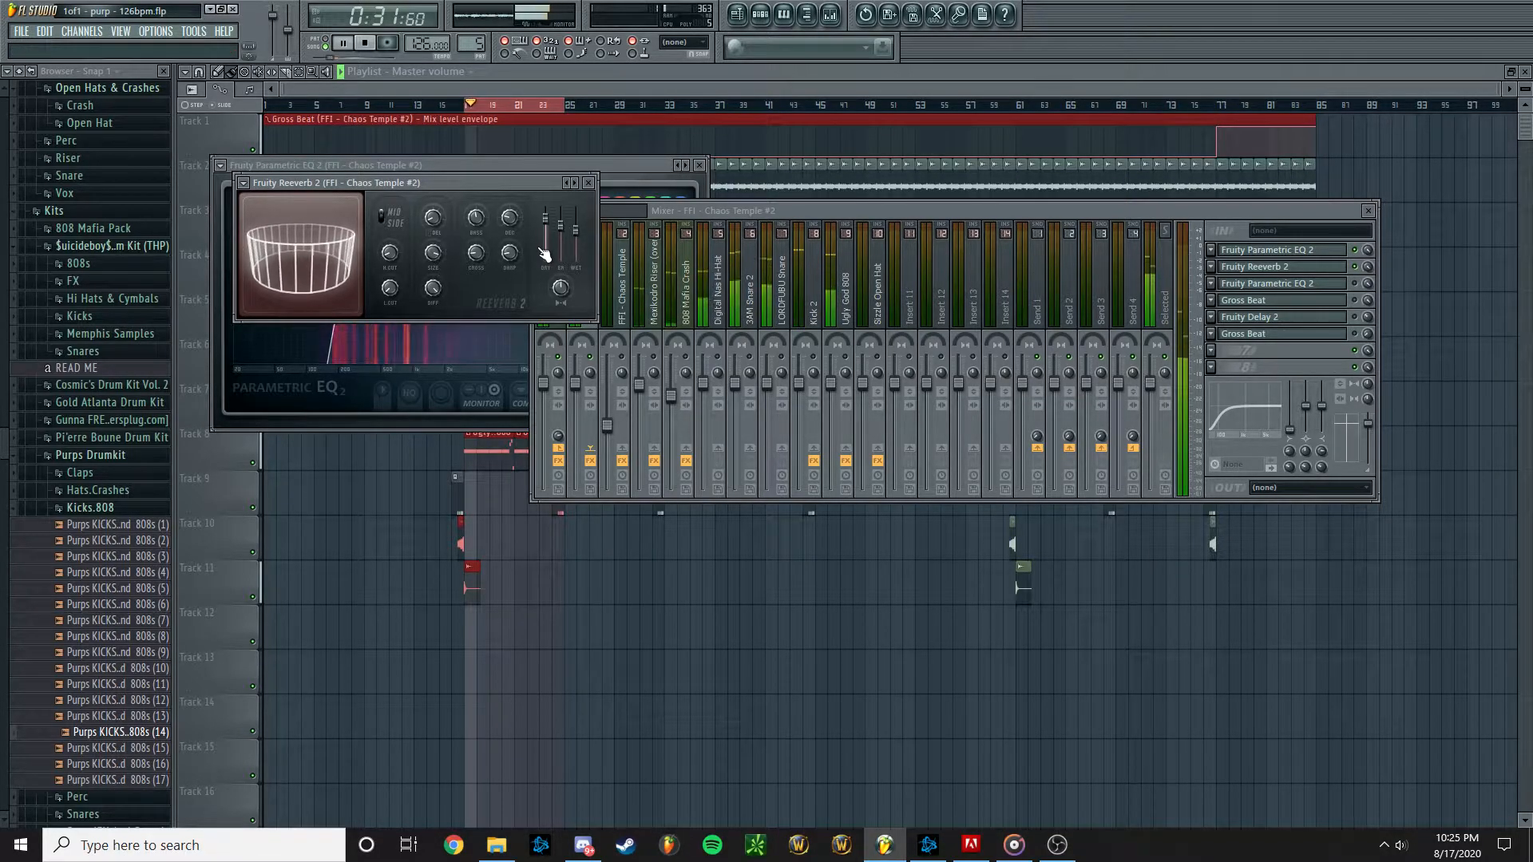
{"action": "key", "text": "space"}
Enable and open the Fruity Parametric EQ 2 in slot 3 and audition the loop with it
{"action": "left_click", "coordinate": [1361, 293]}
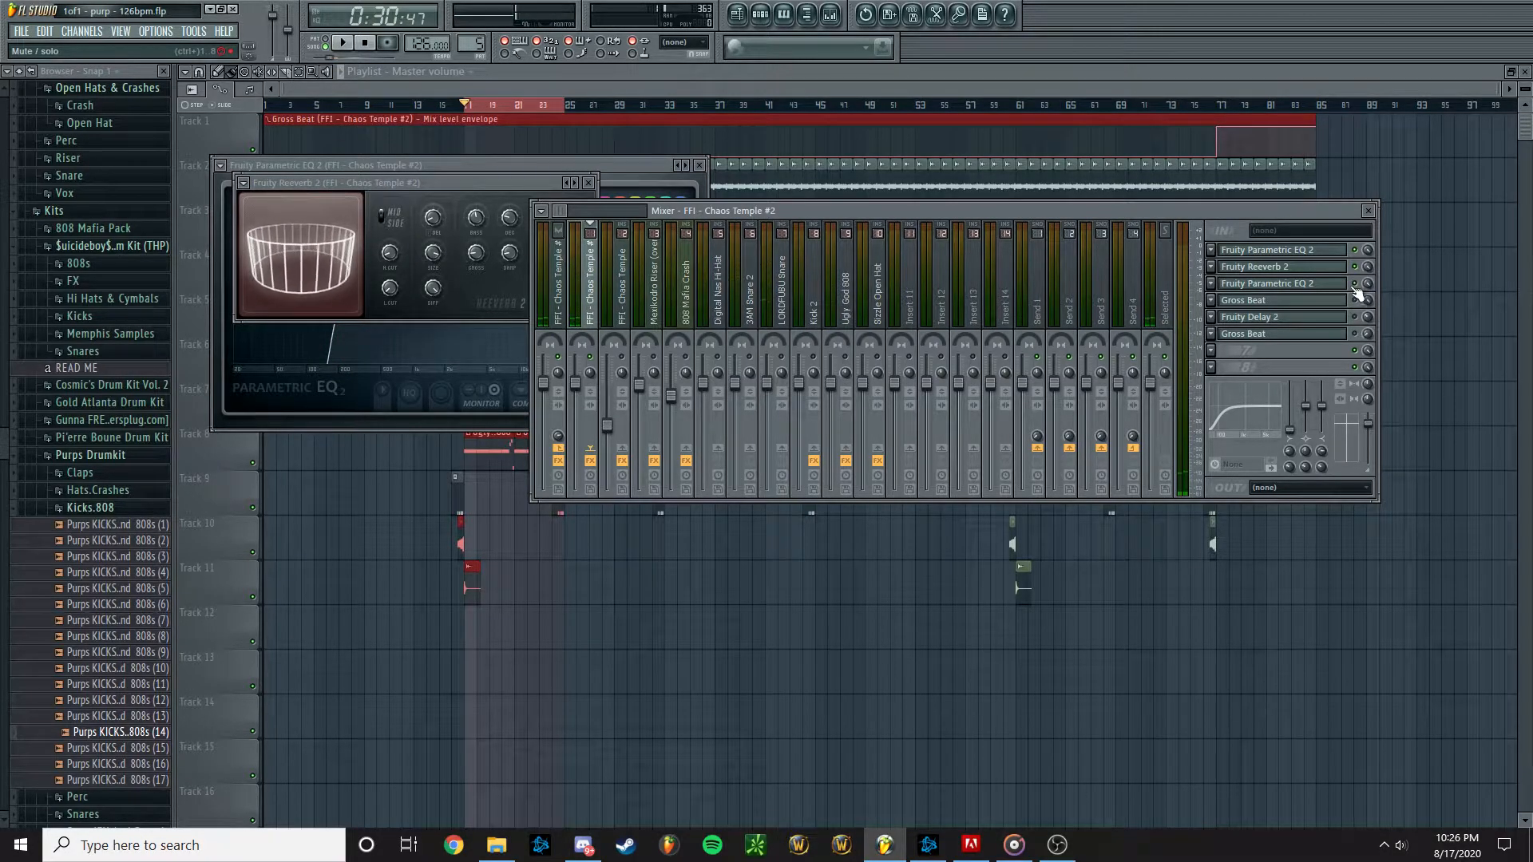
{"action": "left_click", "coordinate": [1309, 285]}
{"action": "key", "text": "space"}
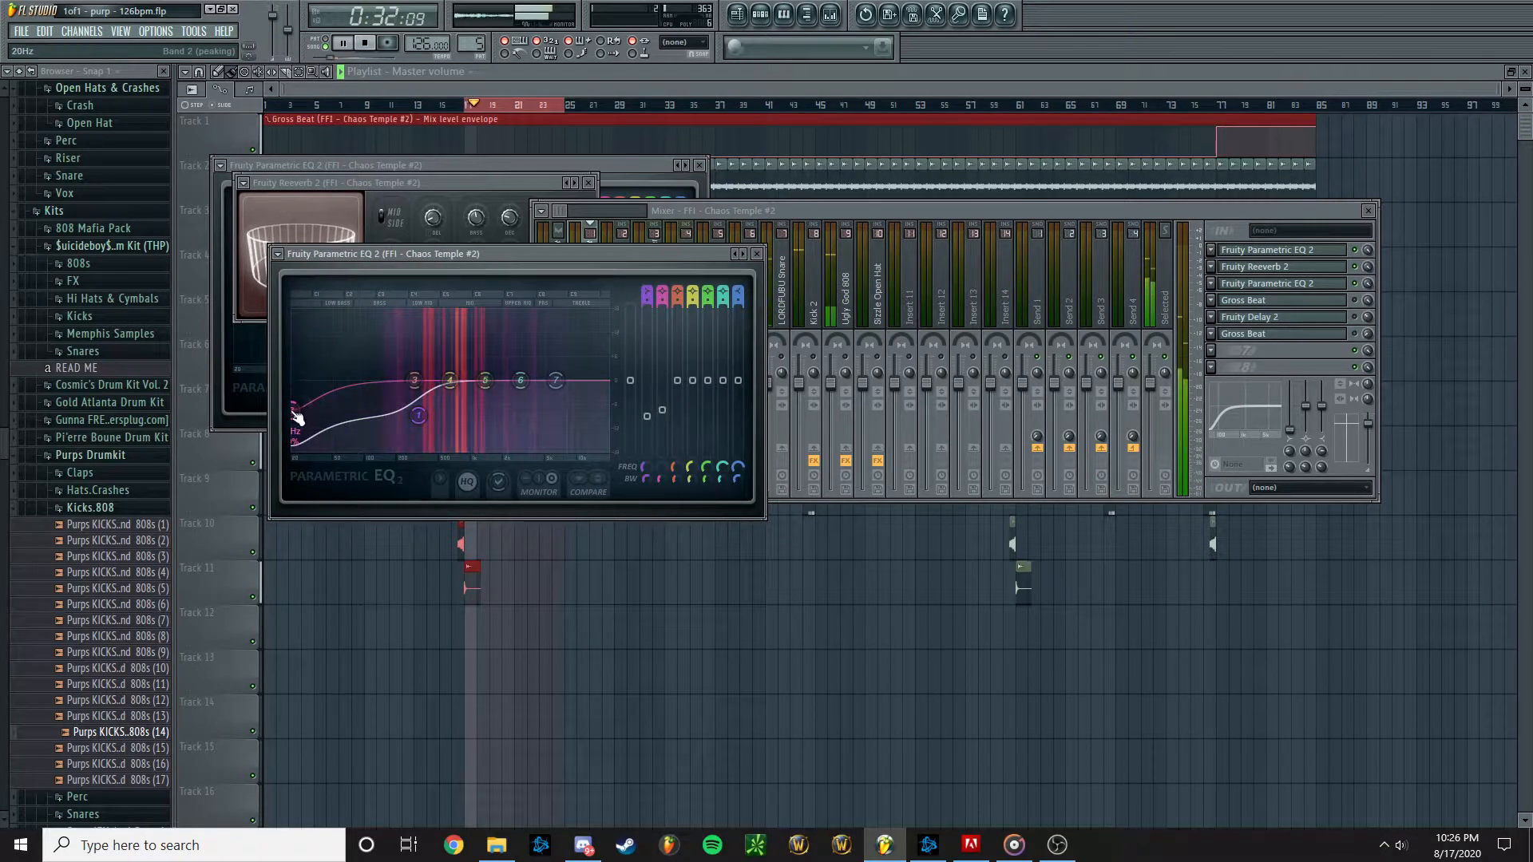
Open and enable the Gross Beat with the Sidechain volume preset in slot 4, keeping the mixer in front
{"action": "left_click", "coordinate": [1331, 309]}
{"action": "key", "text": "space"}
{"action": "left_click", "coordinate": [1329, 304]}
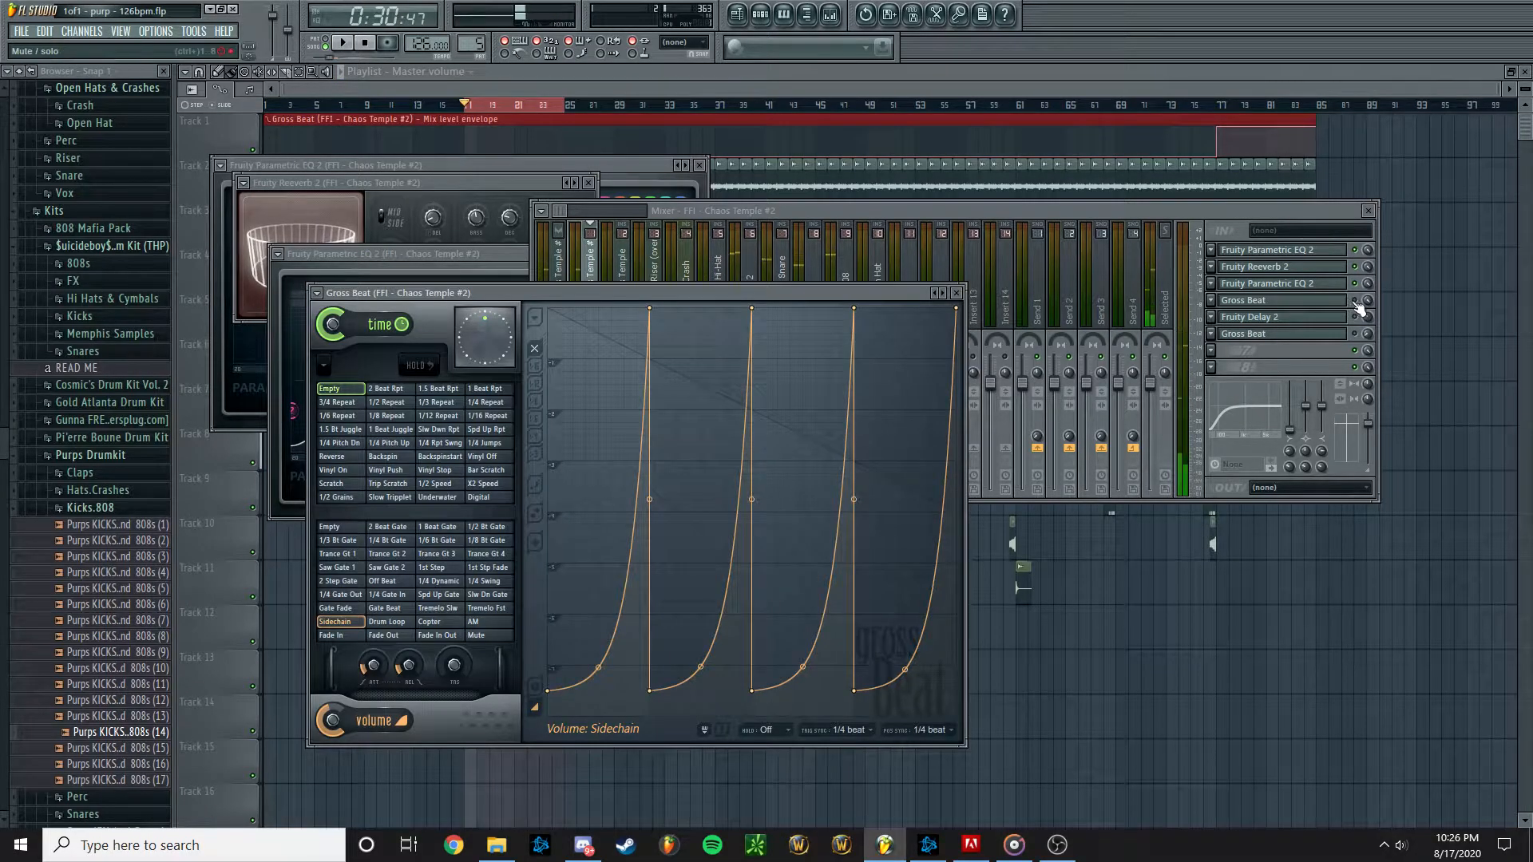
{"action": "left_click", "coordinate": [1360, 306]}
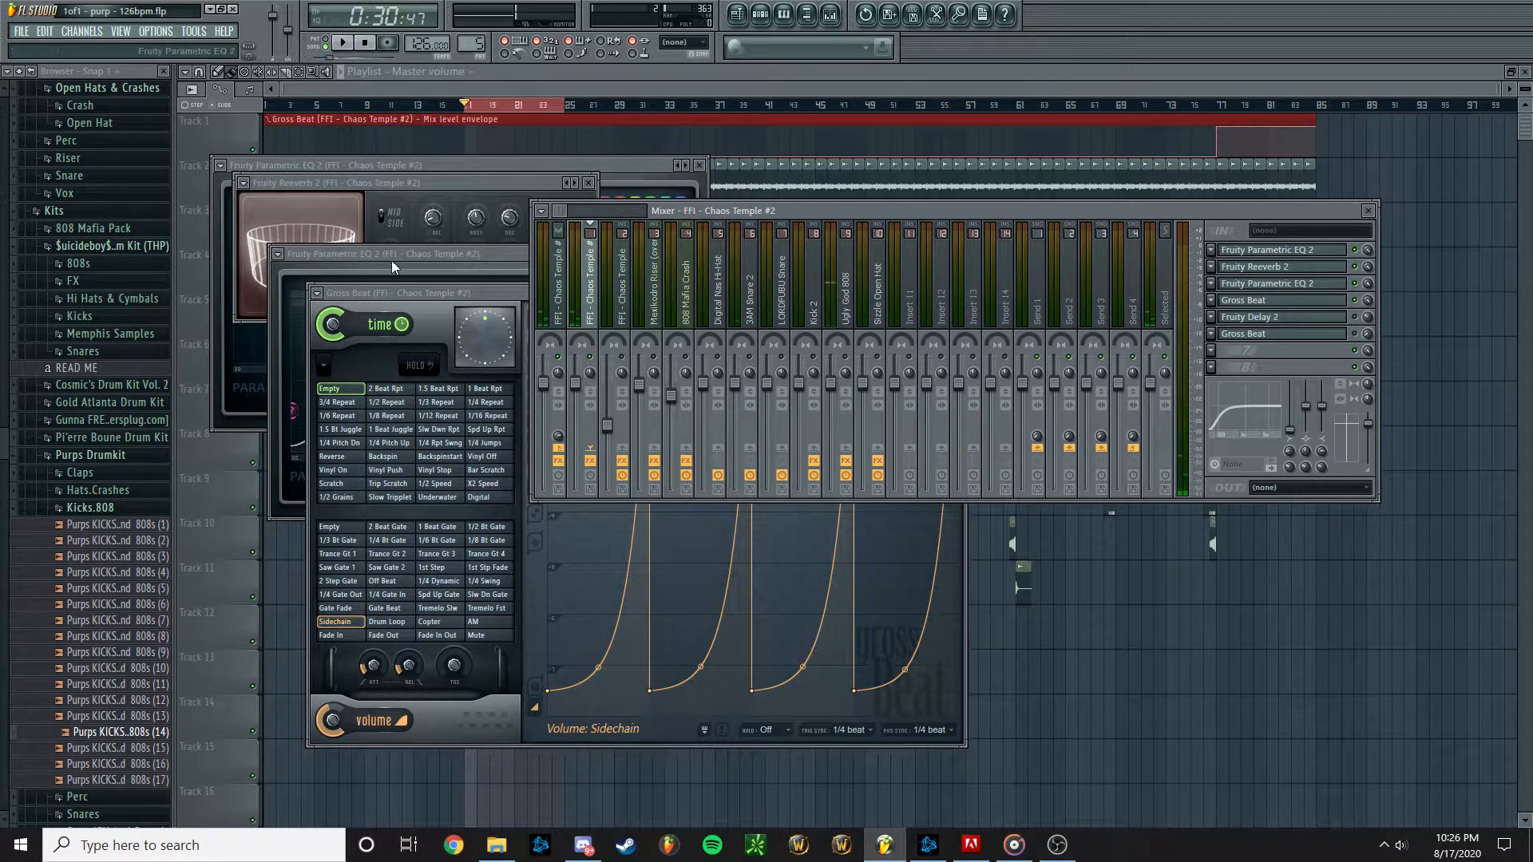
{"action": "left_click_drag", "start_coordinate": [483, 294], "coordinate": [487, 273]}
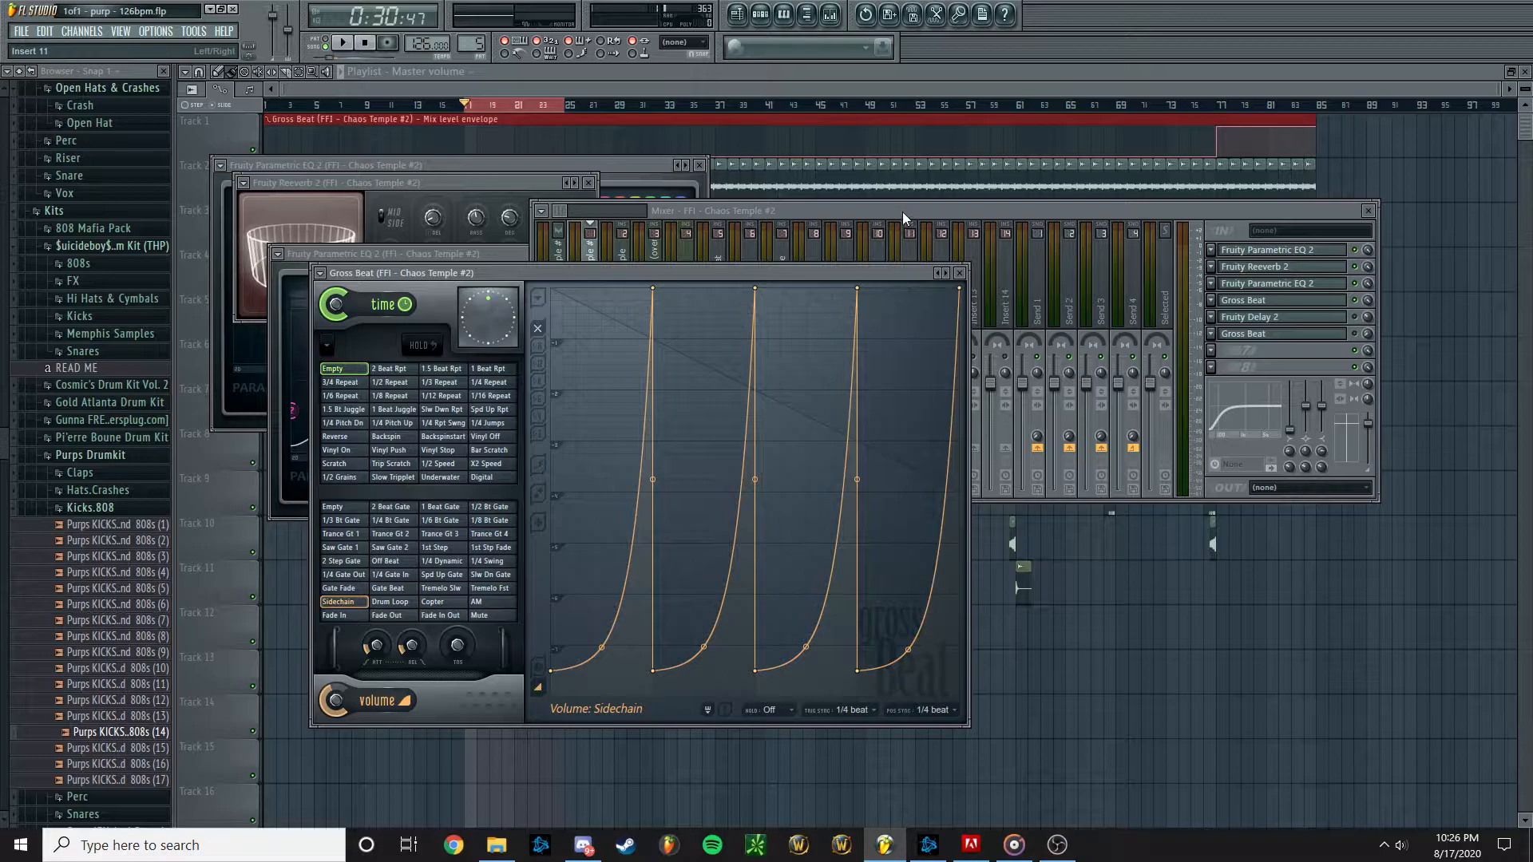
{"action": "left_click_drag", "start_coordinate": [902, 213], "coordinate": [880, 203]}
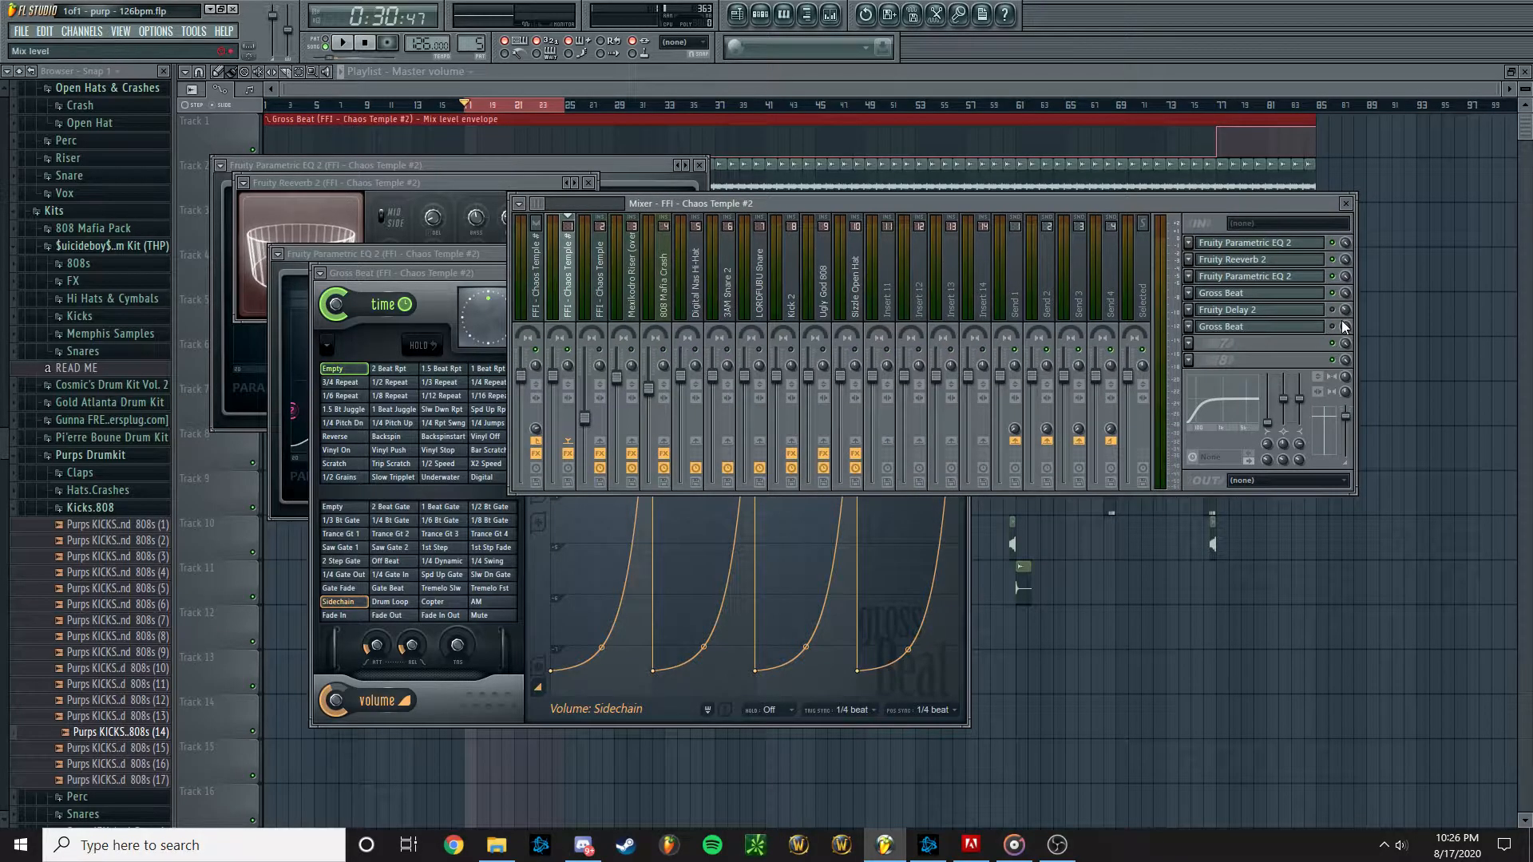
Compare the playing loop with the slot 4 Gross Beat bypassed and re-enabled
{"action": "left_click", "coordinate": [1331, 294]}
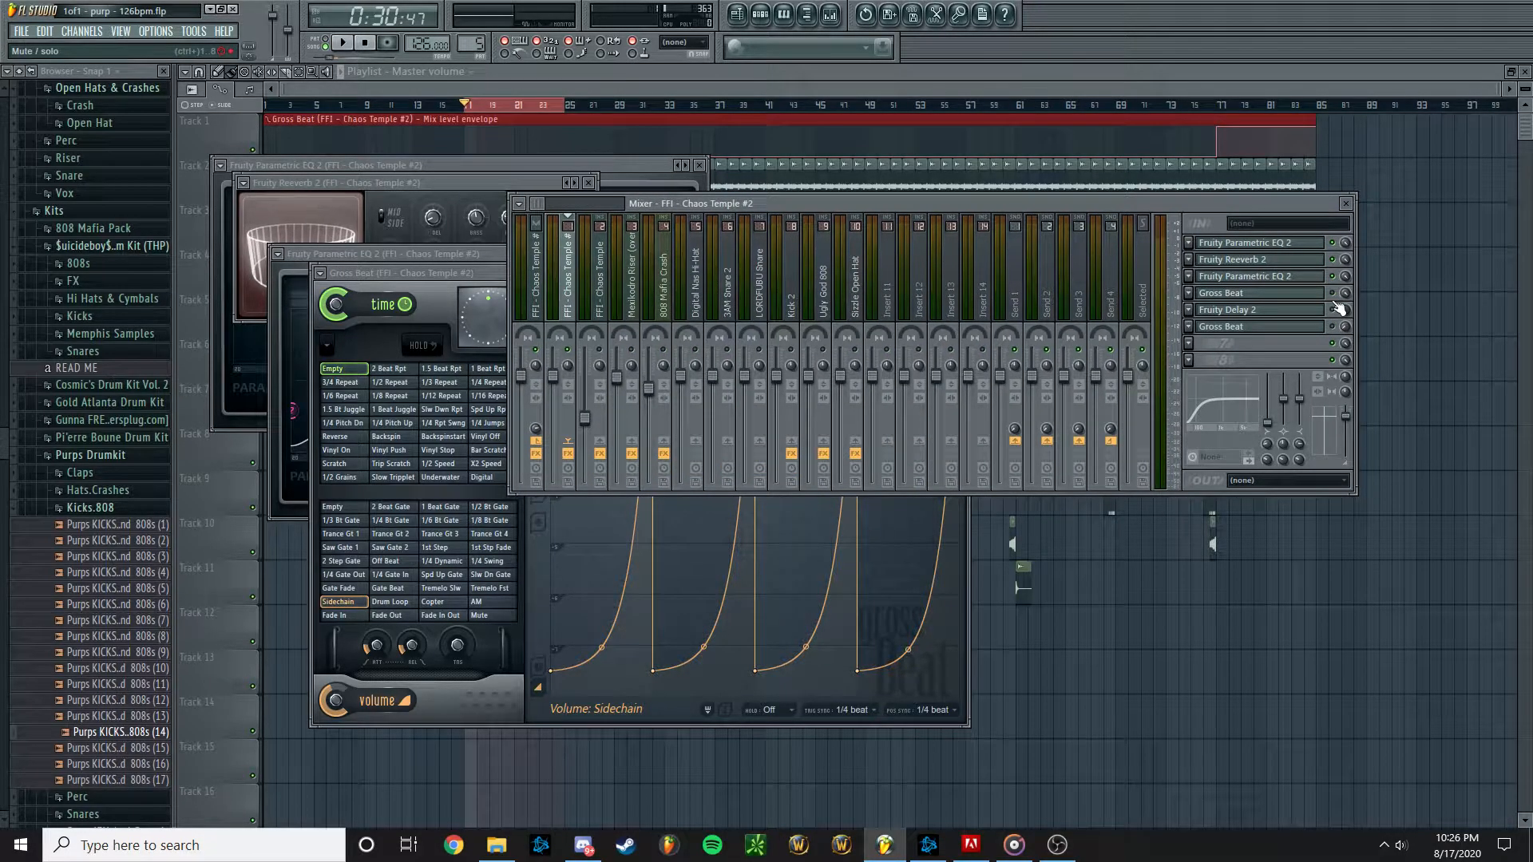
{"action": "key", "text": "space"}
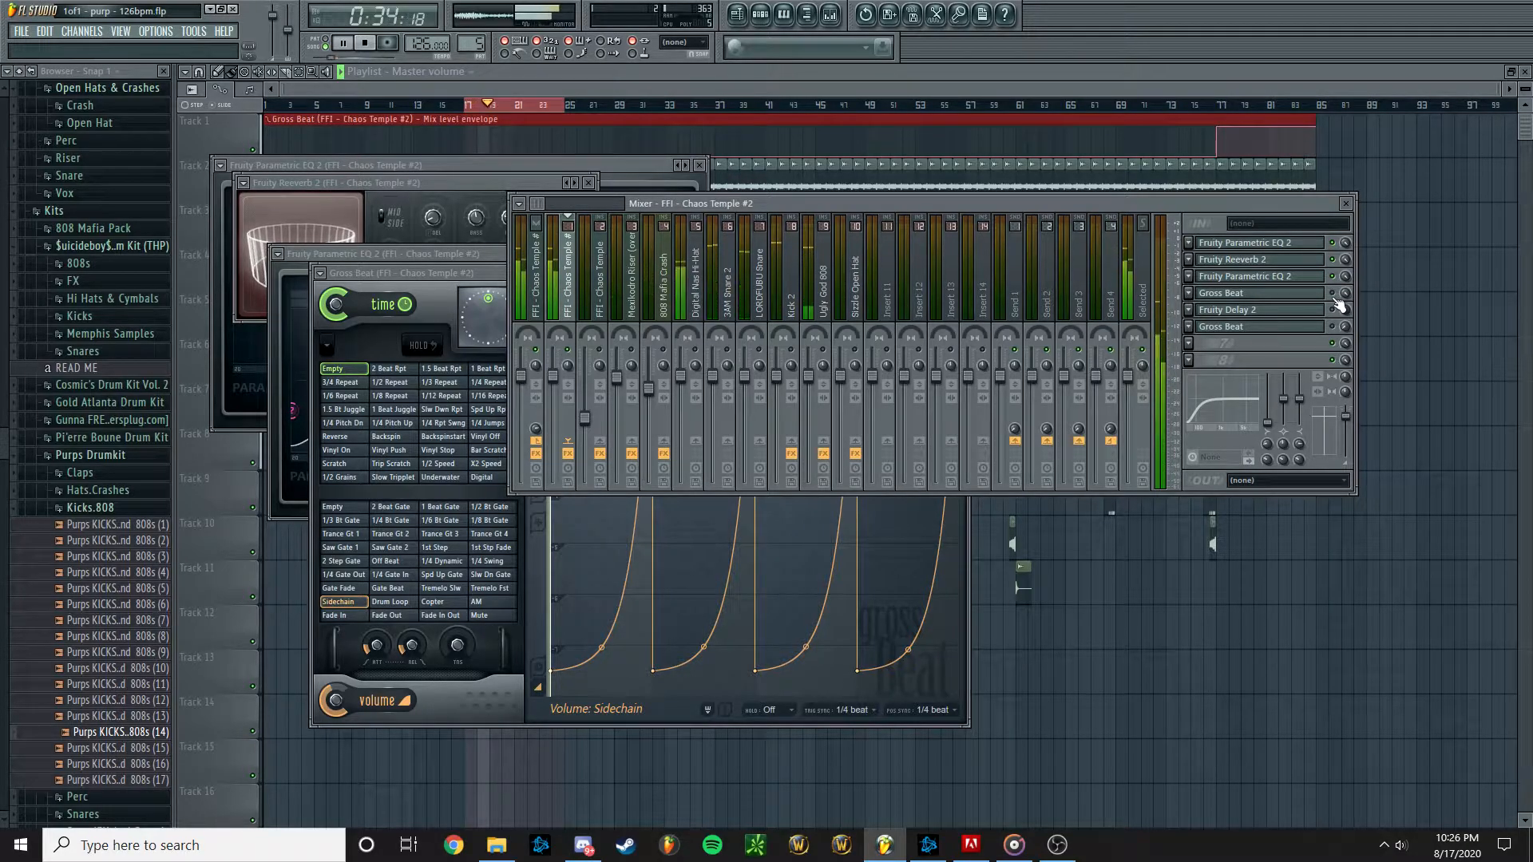
{"action": "left_click", "coordinate": [1332, 295]}
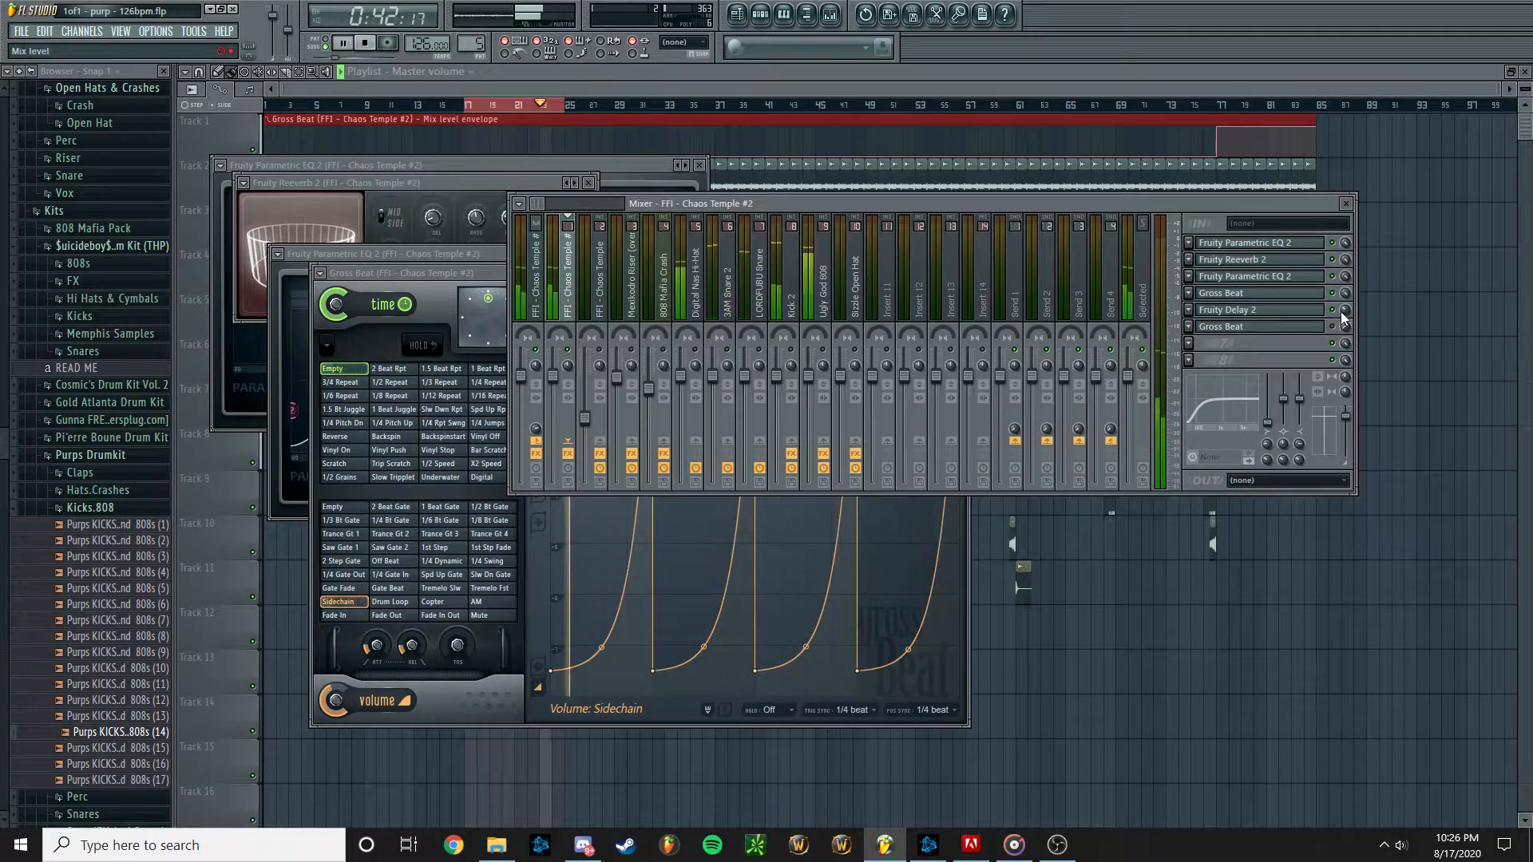
Open and enable Fruity Delay 2 and the 1/2 Speed Gross Beat in slot 6 while the loop plays
{"action": "left_click", "coordinate": [1269, 311]}
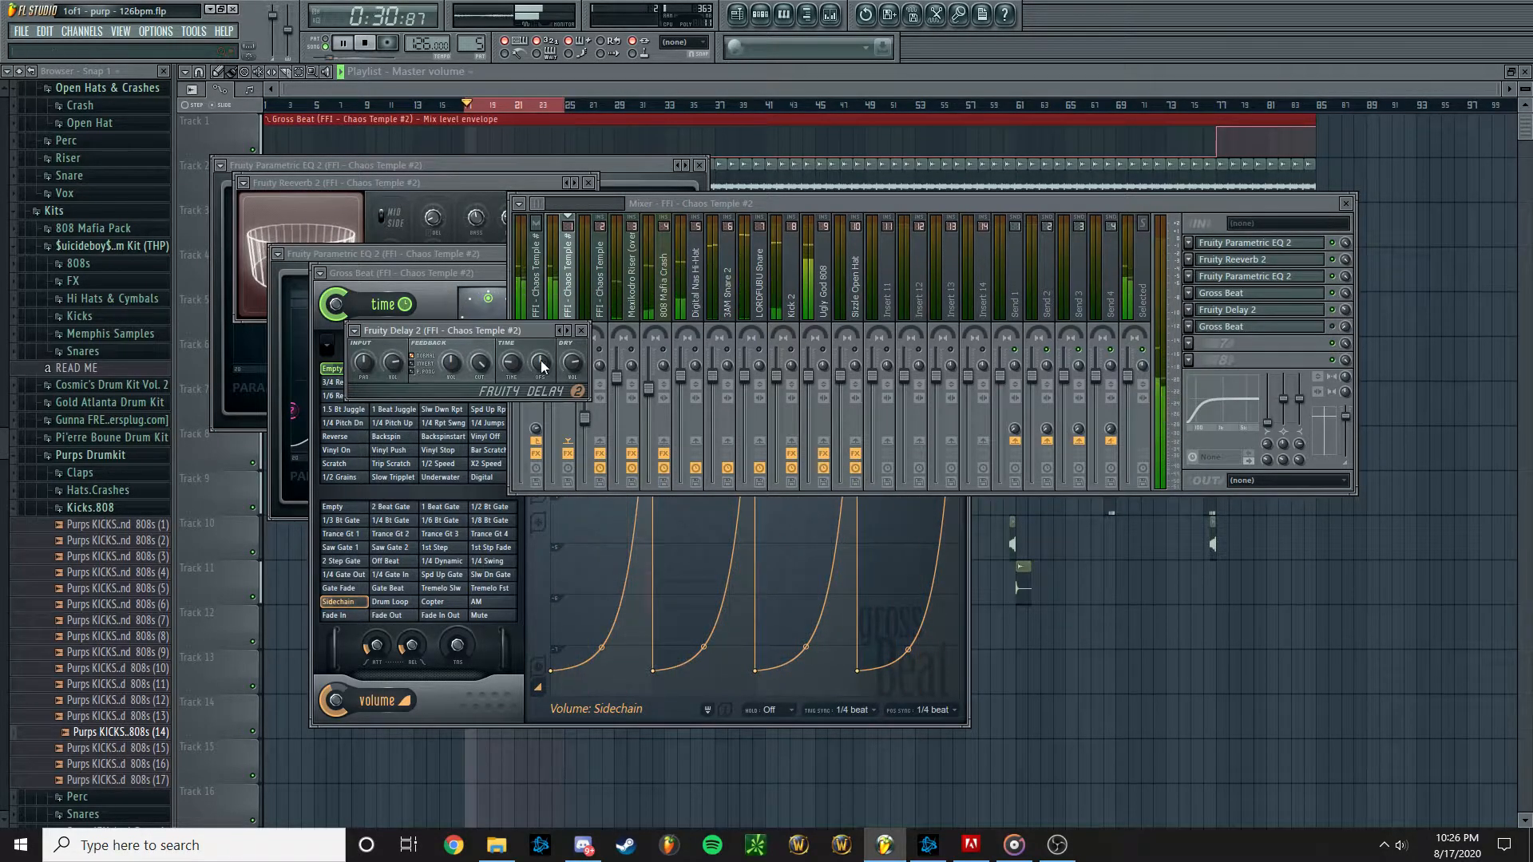
{"action": "left_click", "coordinate": [1344, 314]}
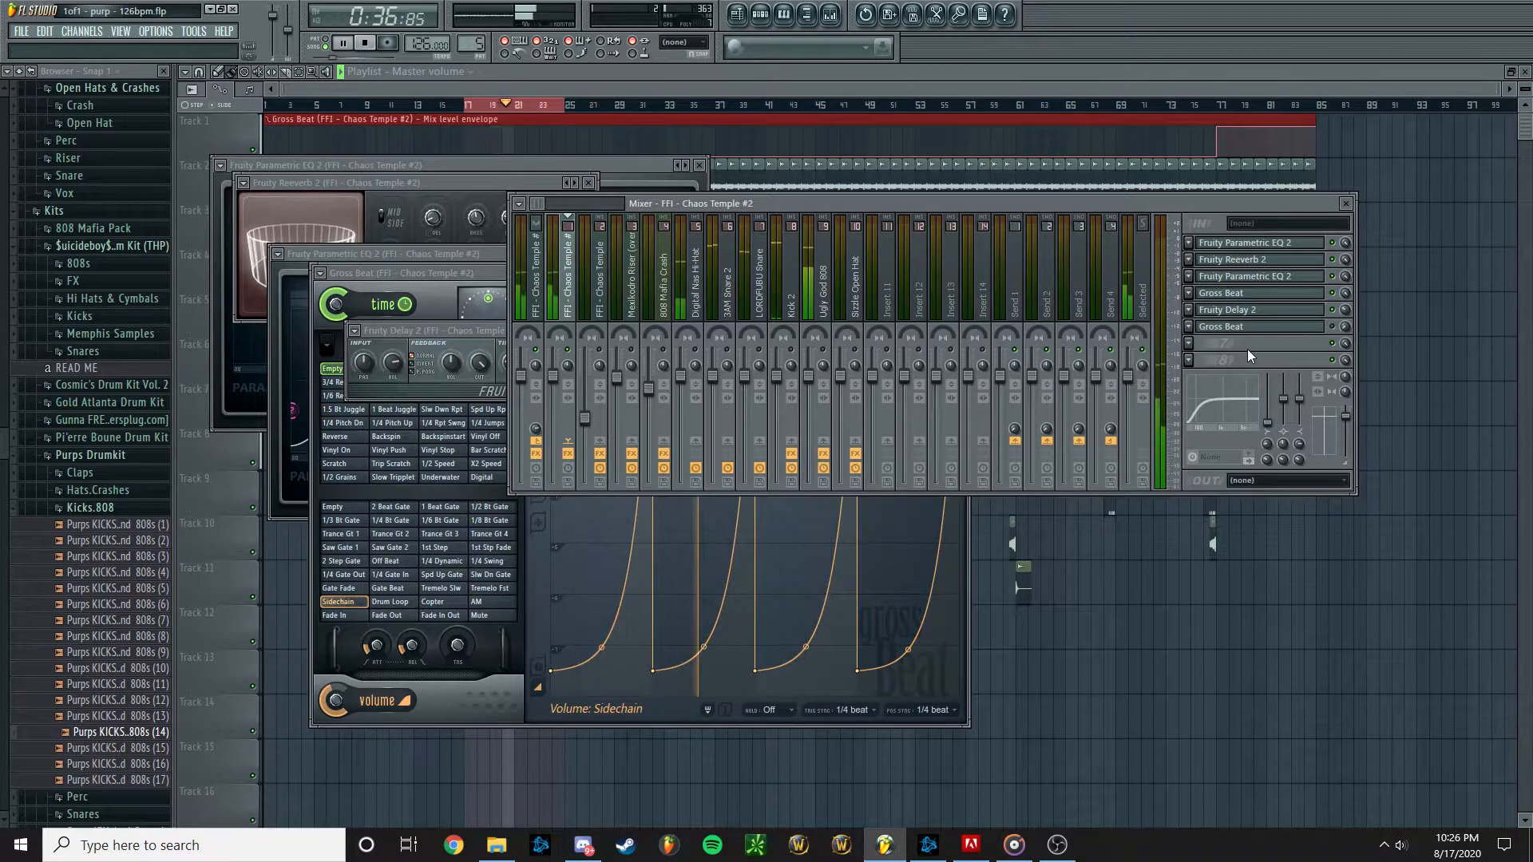
{"action": "left_click", "coordinate": [1226, 329]}
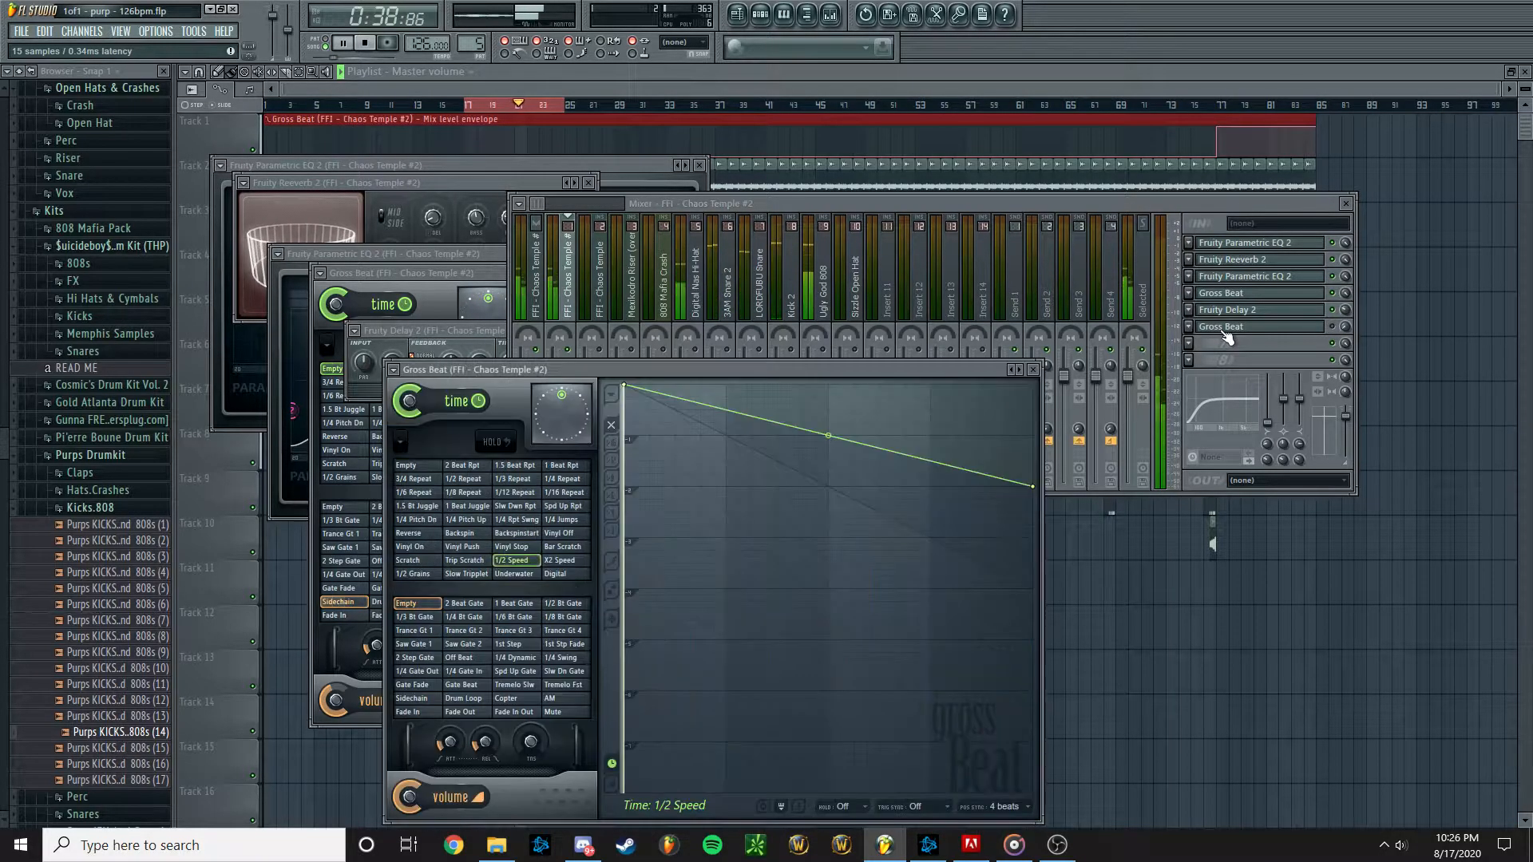
{"action": "left_click", "coordinate": [1339, 333]}
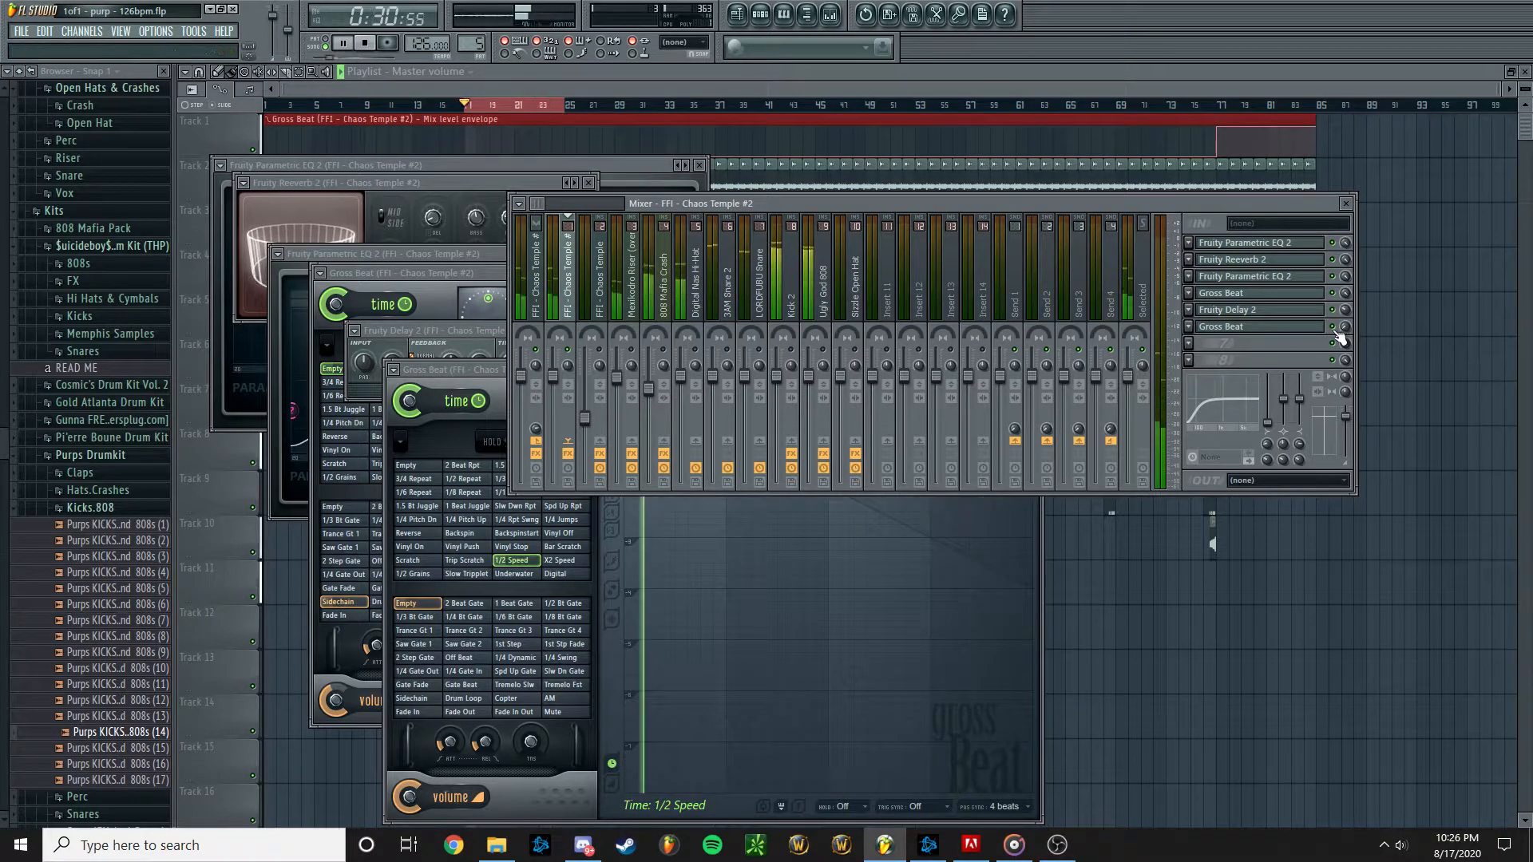
{"action": "left_click", "coordinate": [1303, 329]}
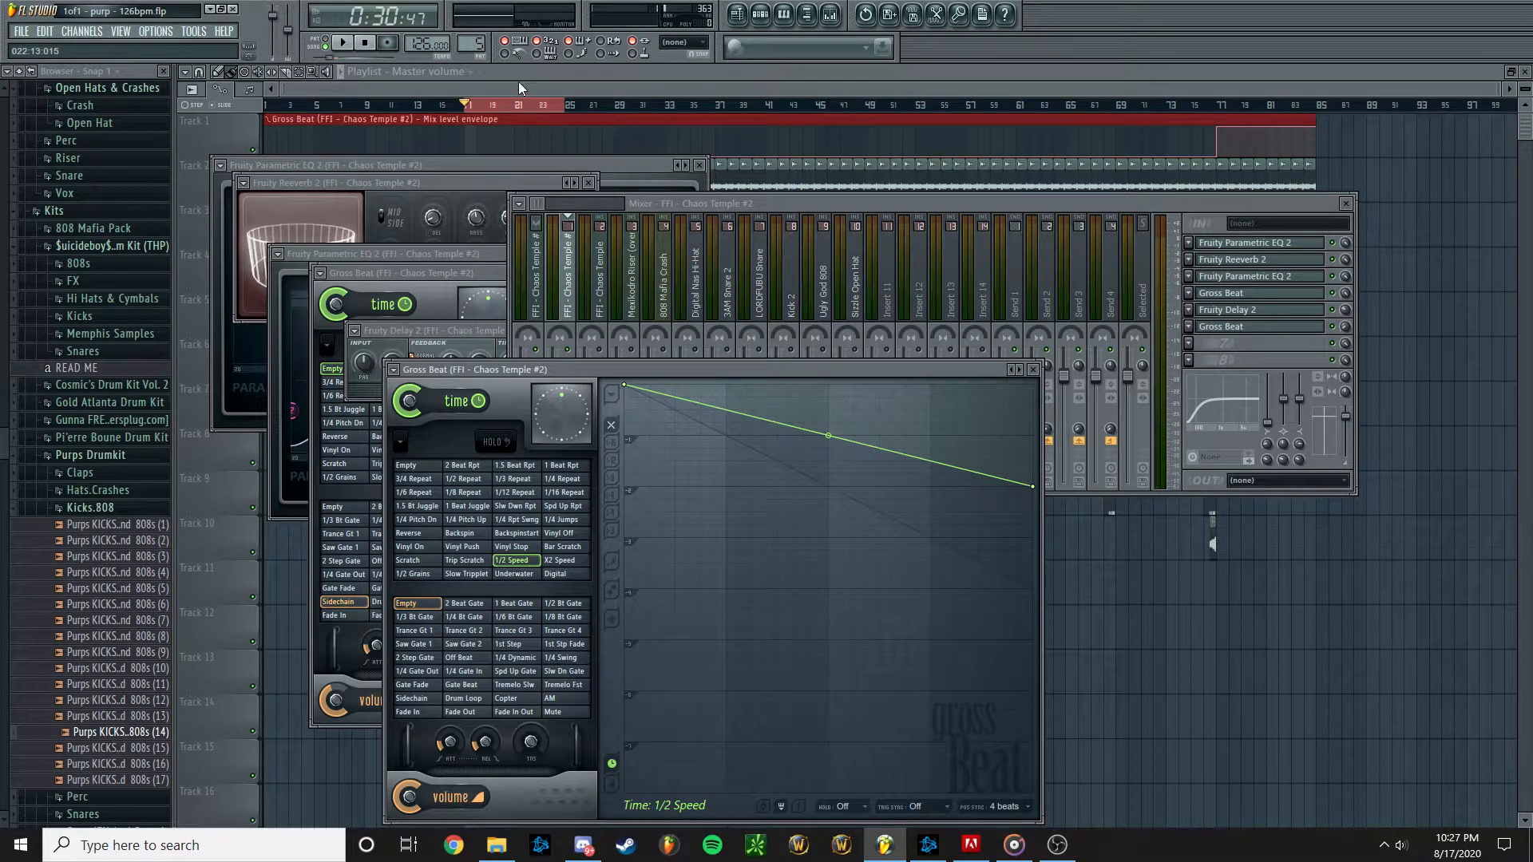
Play the loop, lower the FFI - Chaos Temple #2 mixer fader to about 91%, and reset the fader
{"action": "left_click_drag", "start_coordinate": [815, 204], "coordinate": [827, 188]}
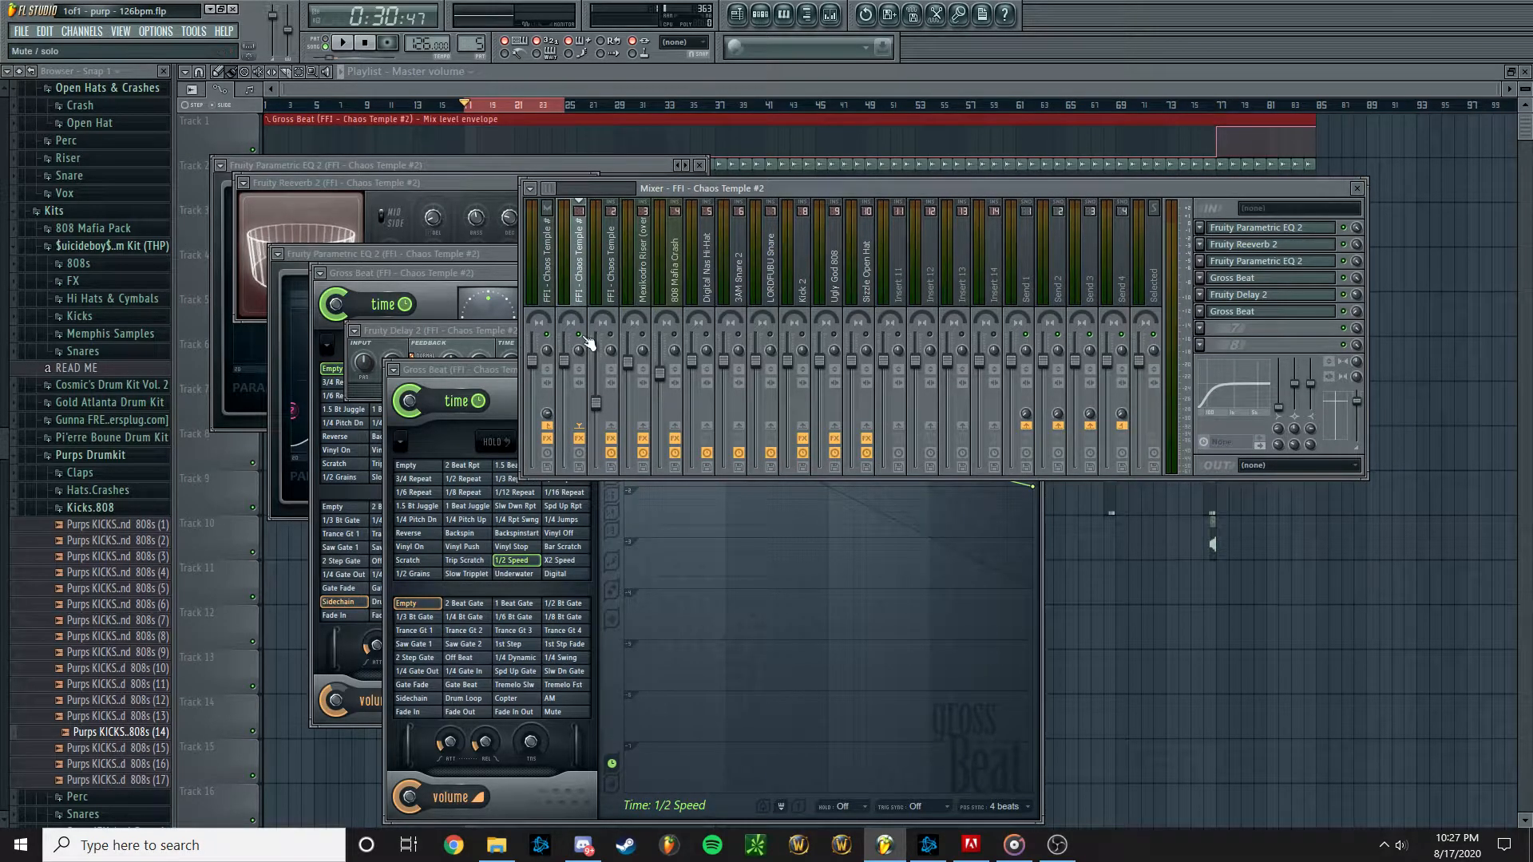
{"action": "key", "text": "space"}
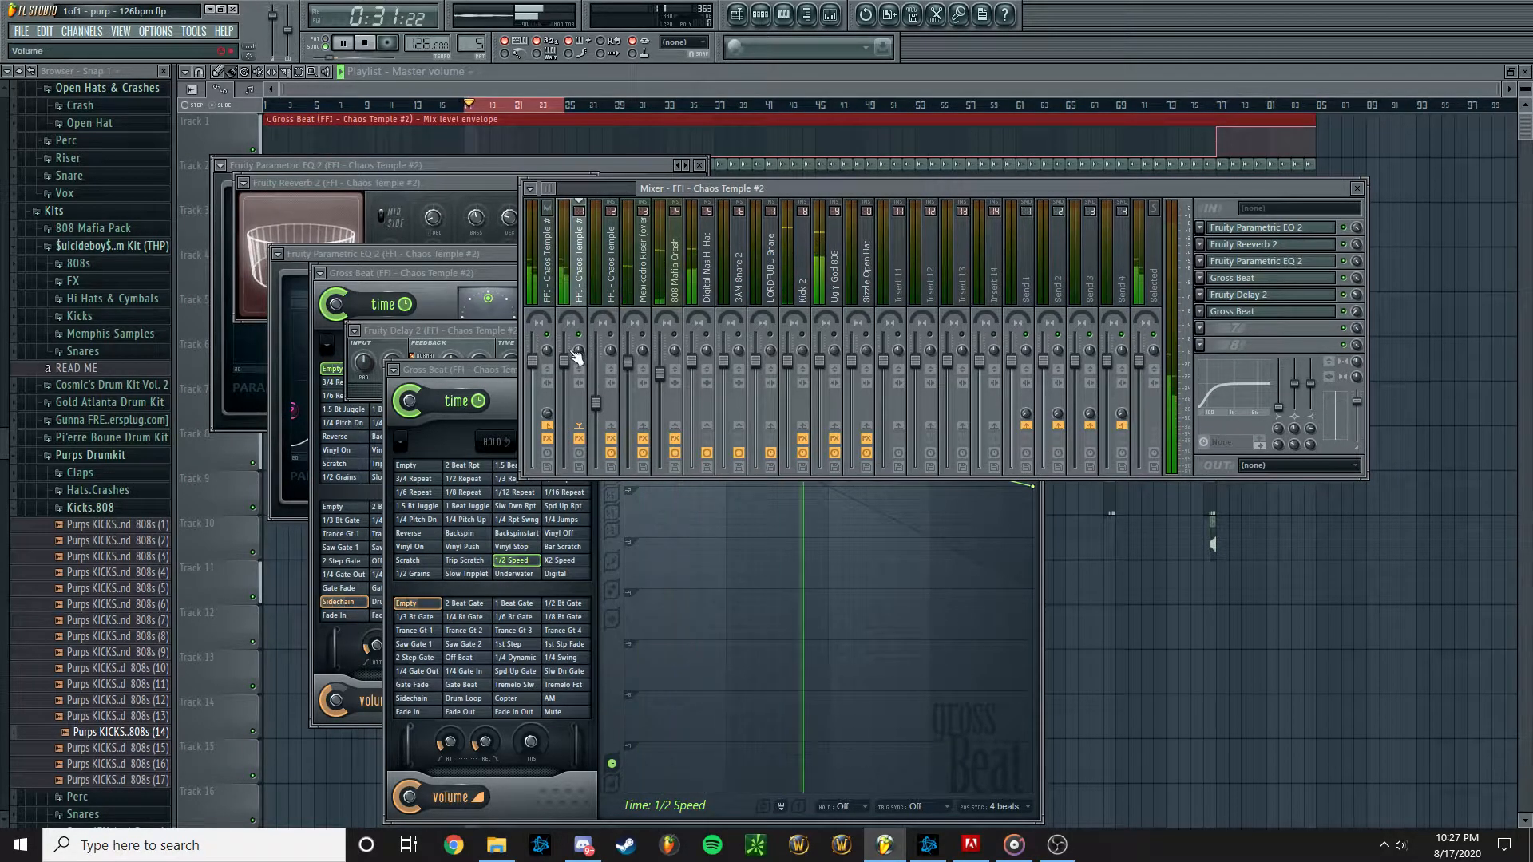
{"action": "left_click_drag", "start_coordinate": [564, 361], "coordinate": [564, 371]}
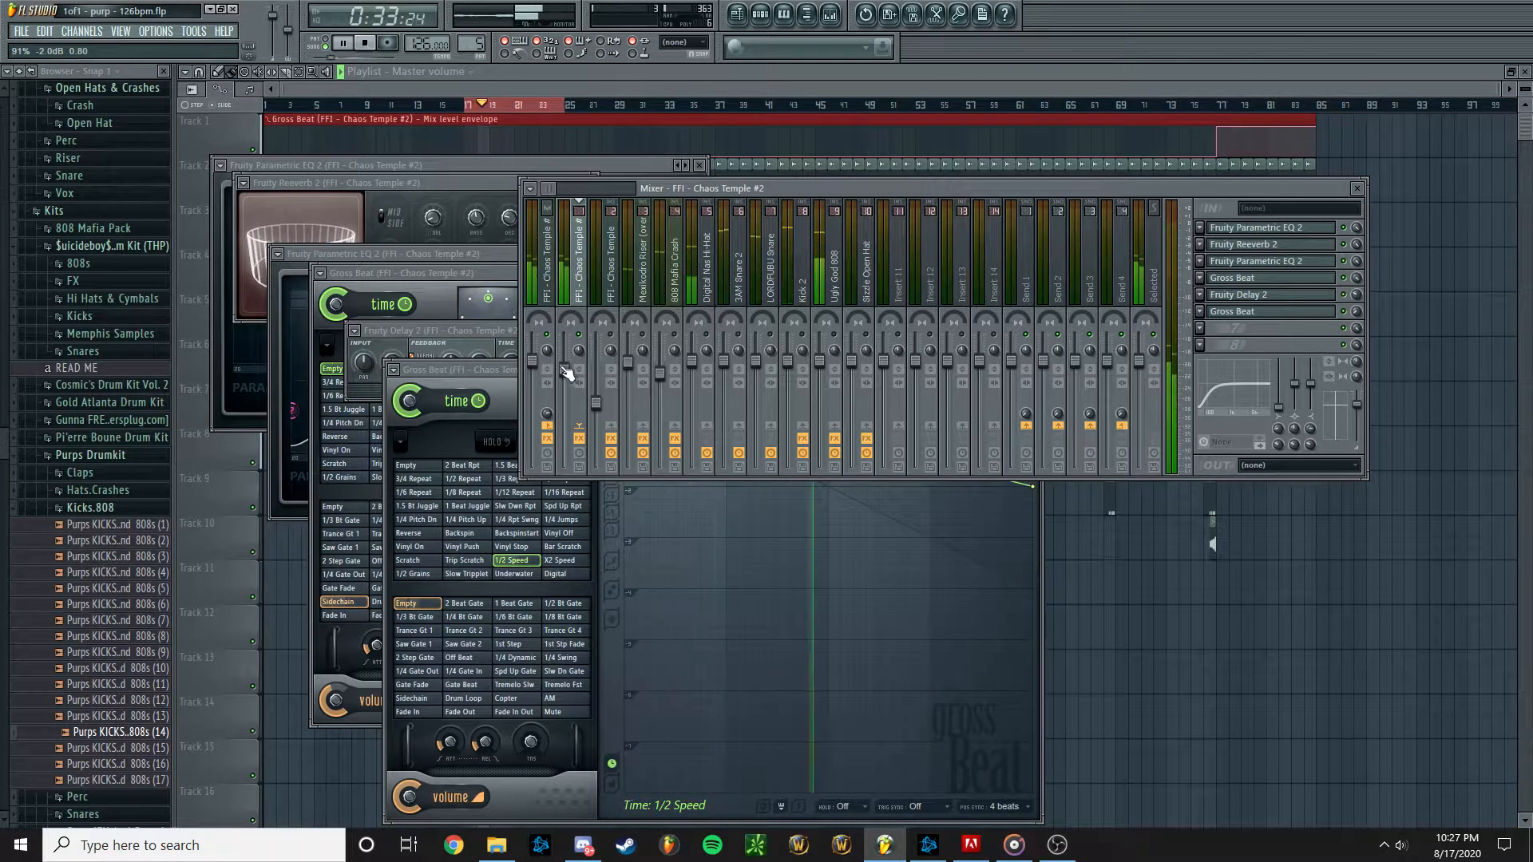
{"action": "right_click", "coordinate": [563, 368]}
{"action": "left_click", "coordinate": [573, 376]}
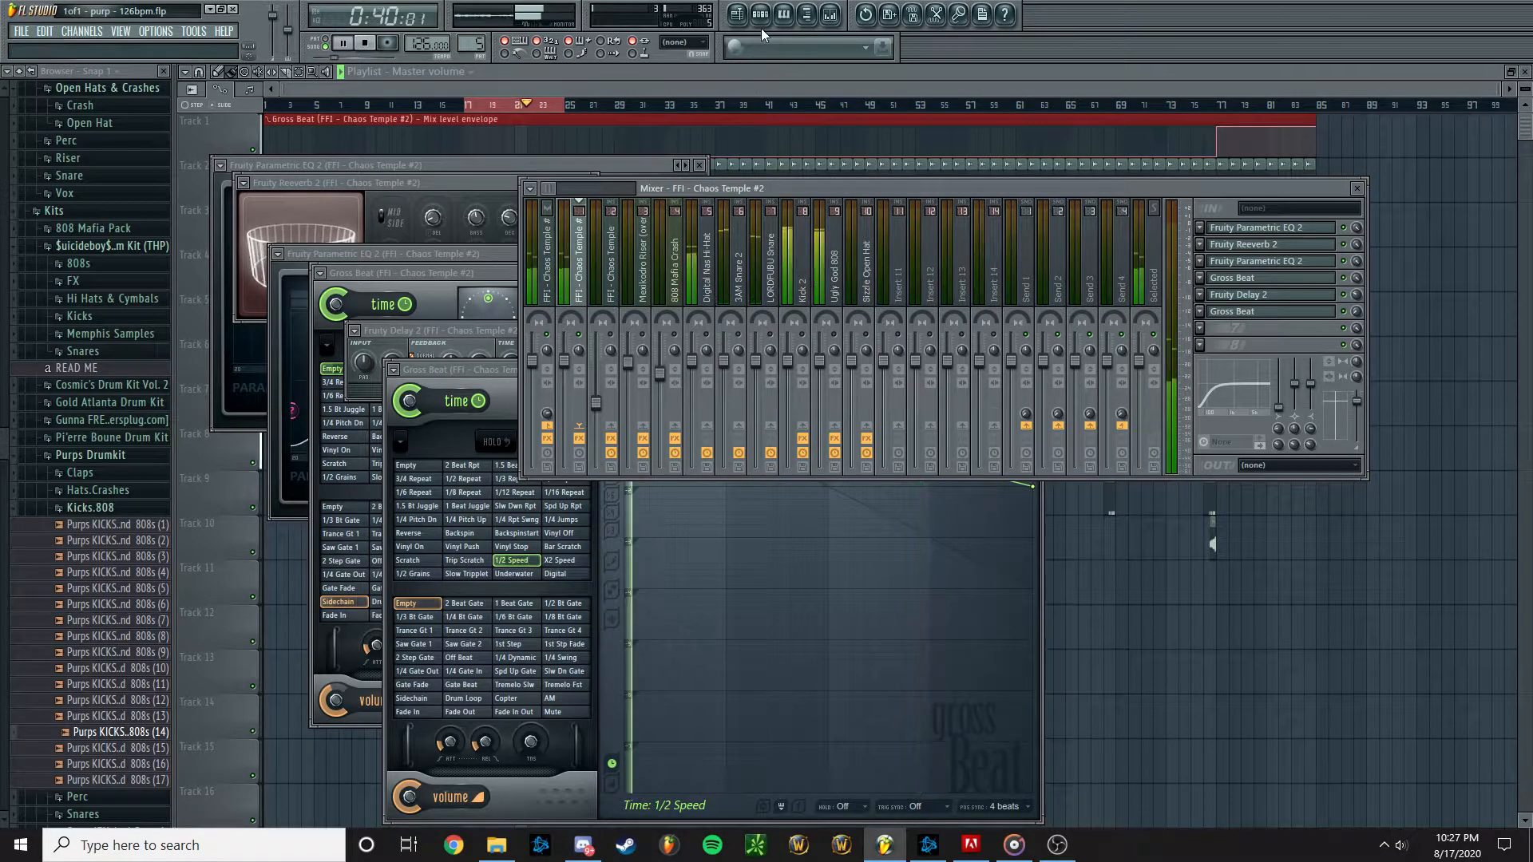
Stop playback, open the channel rack and the Digital Nas Hi-Hat channel settings, and move the settings window clear of the mixer
{"action": "key", "text": "space"}
{"action": "left_click", "coordinate": [769, 20]}
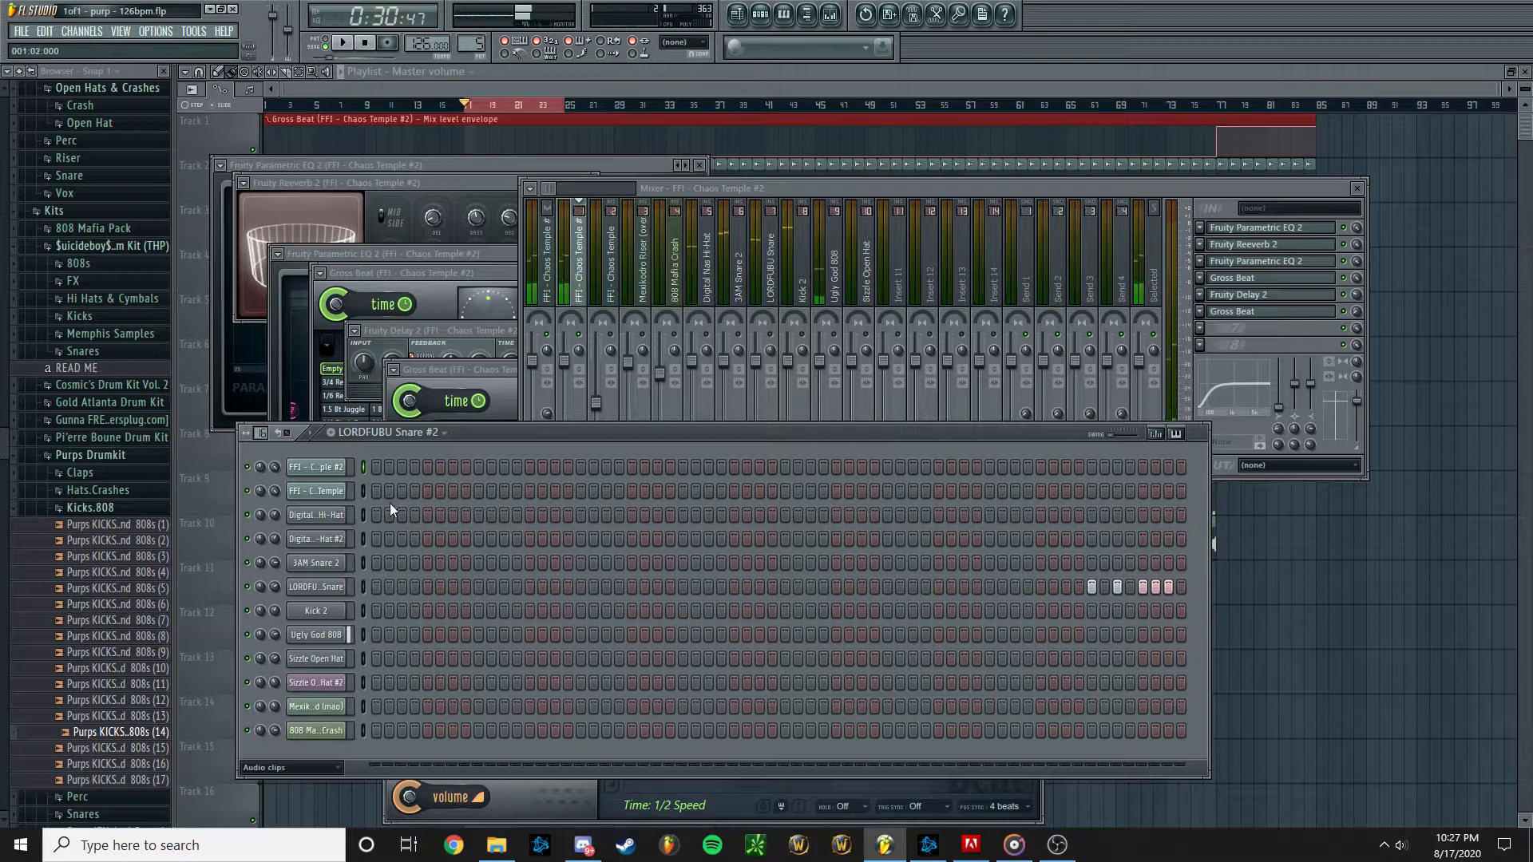
{"action": "left_click", "coordinate": [333, 517]}
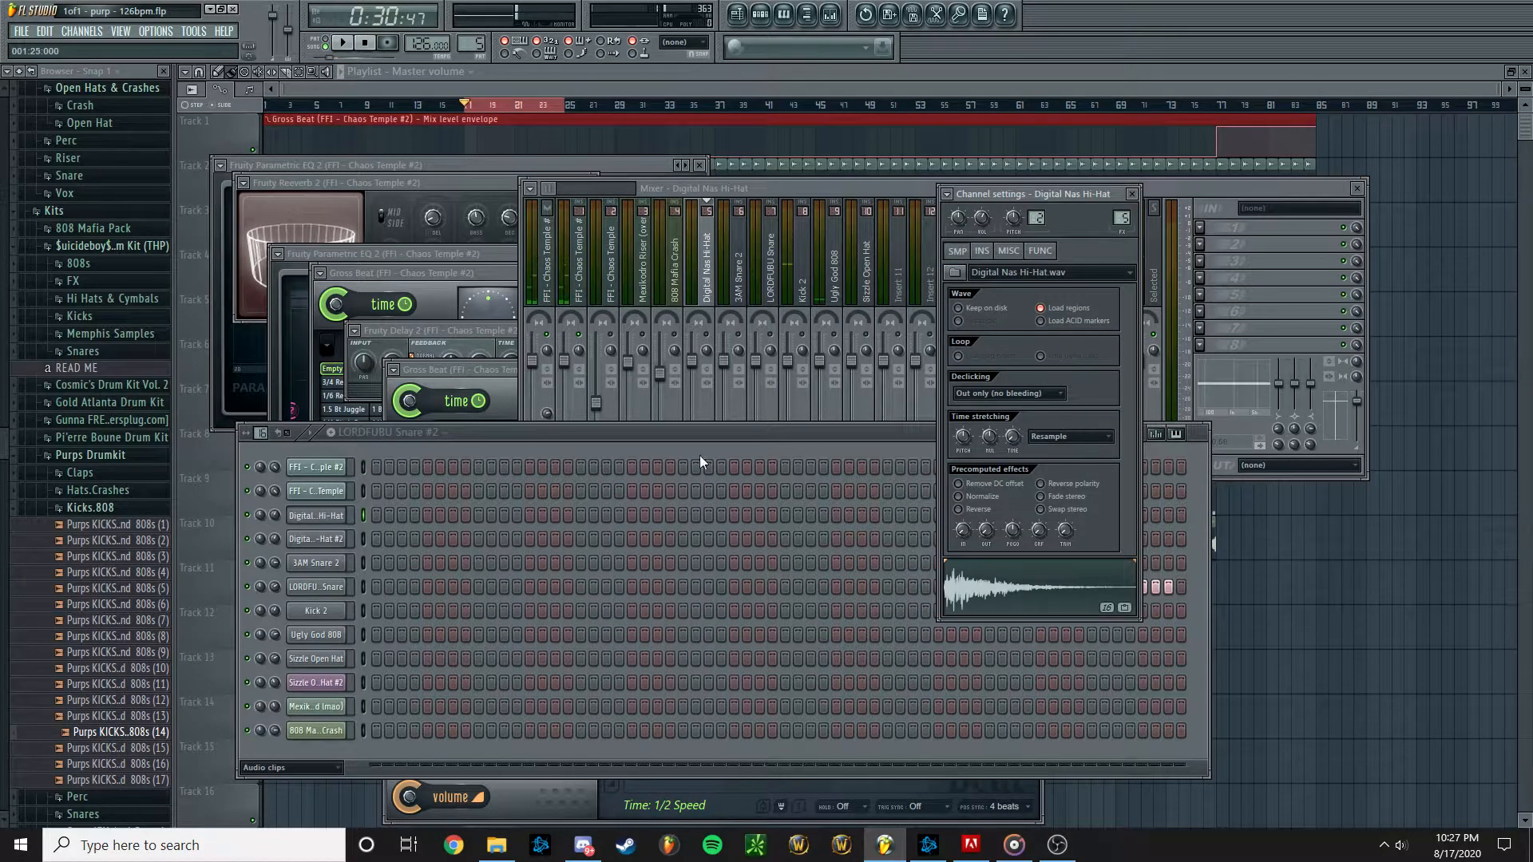
{"action": "left_click_drag", "start_coordinate": [1049, 192], "coordinate": [1028, 448]}
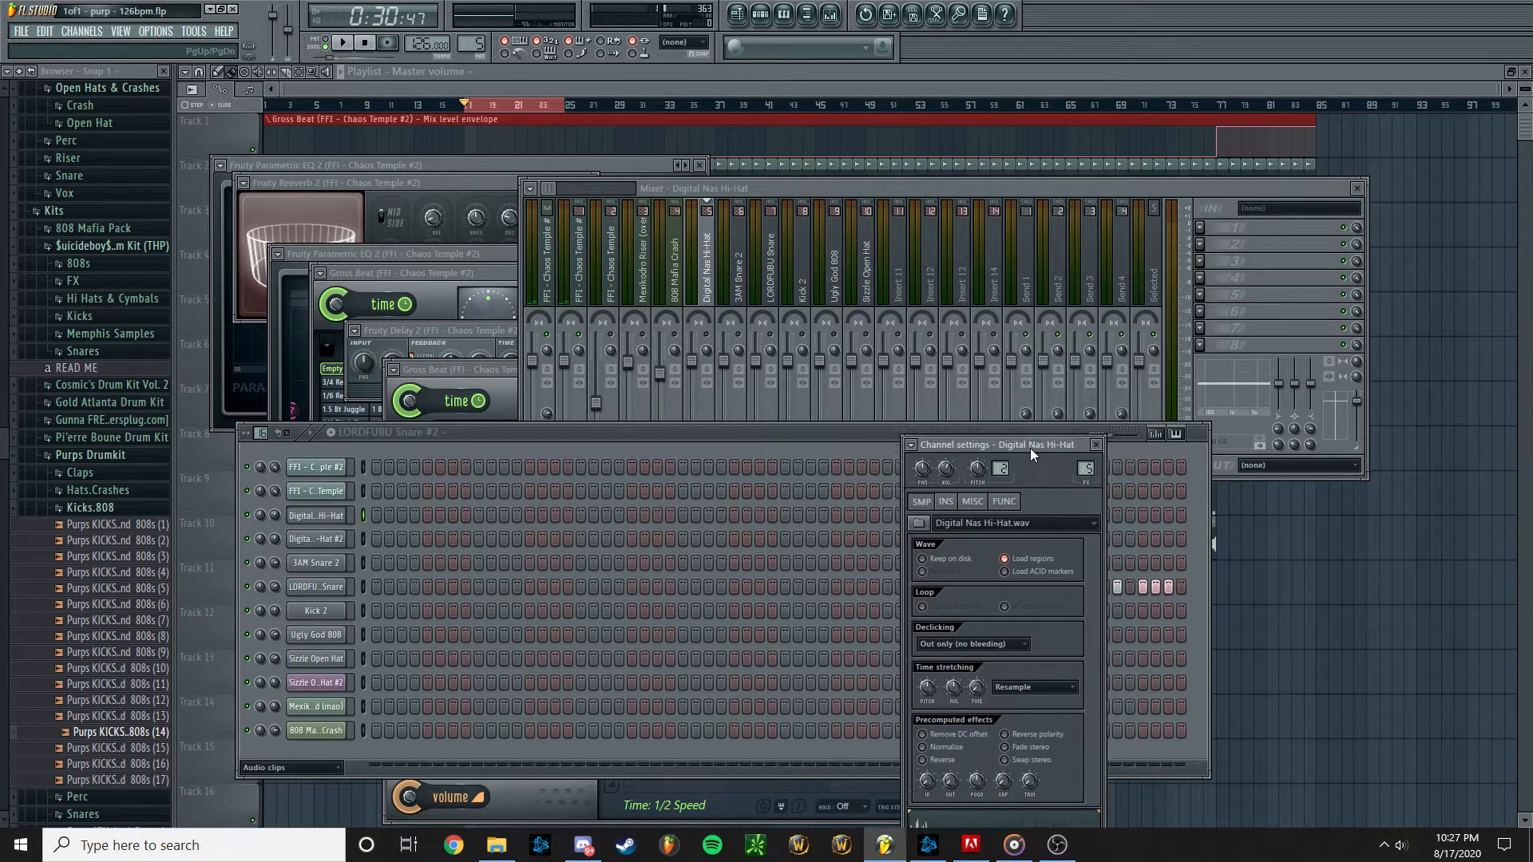
Unmute the Digital Nas Hi-Hat mixer track and adjust its channel volume while the loop plays
{"action": "key", "text": "space"}
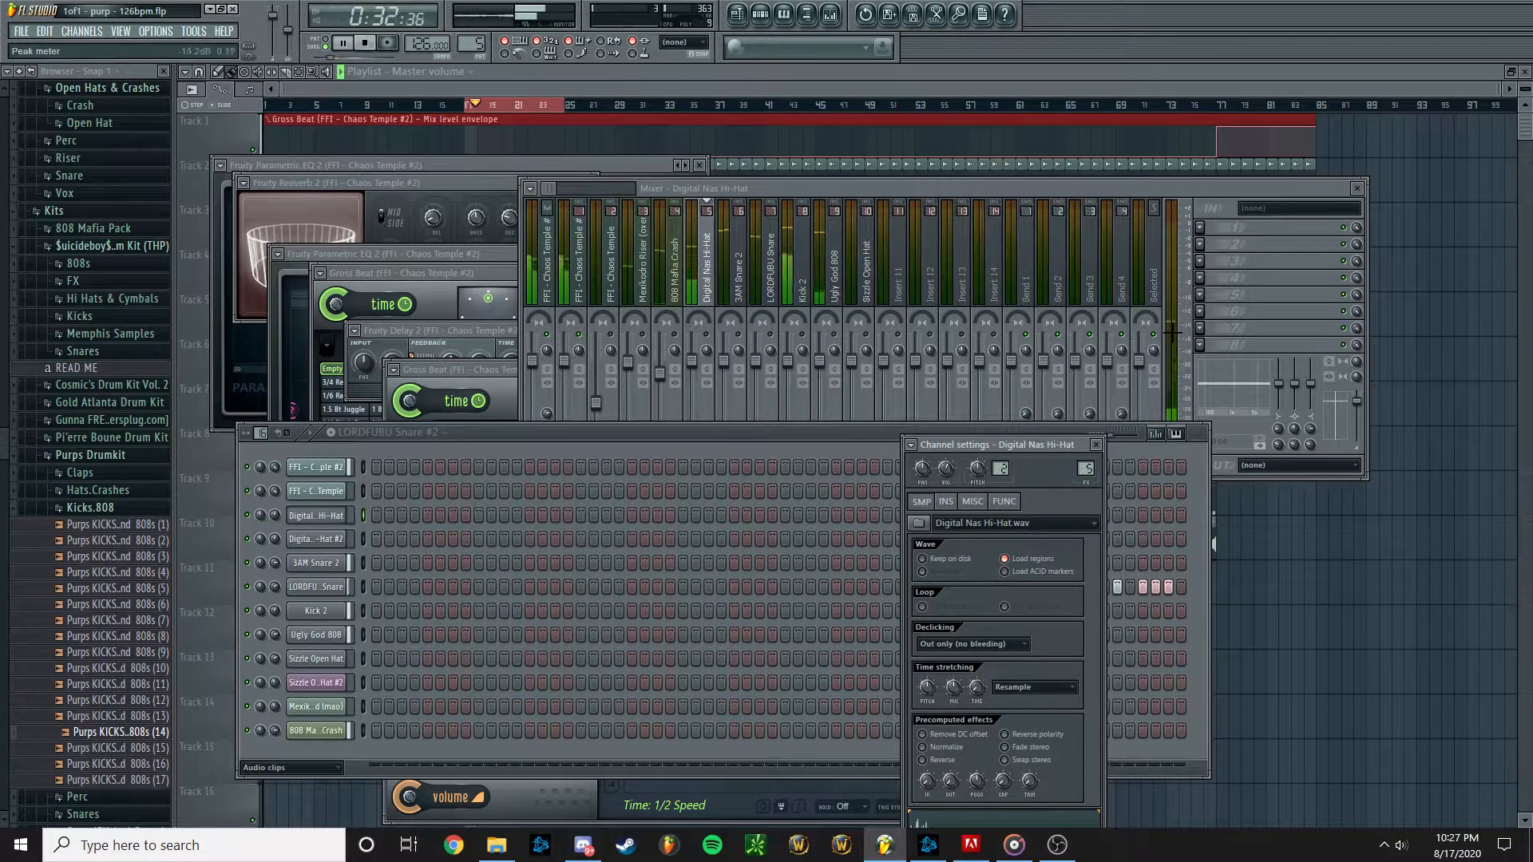
{"action": "left_click_drag", "start_coordinate": [951, 466], "coordinate": [951, 483]}
{"action": "left_click", "coordinate": [707, 335]}
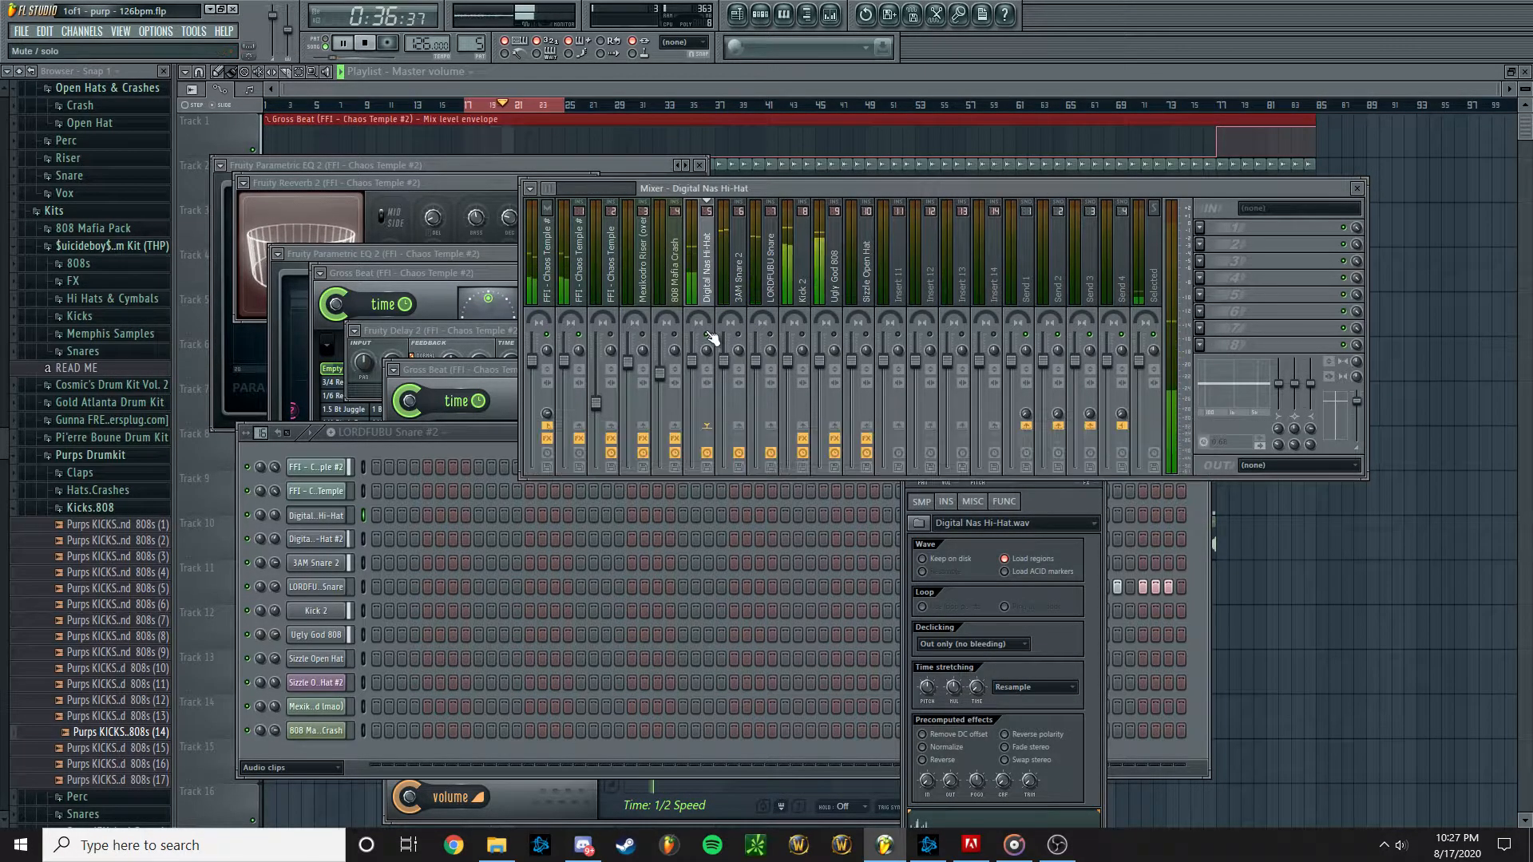
{"action": "left_click", "coordinate": [1043, 513]}
{"action": "left_click_drag", "start_coordinate": [951, 468], "coordinate": [952, 474]}
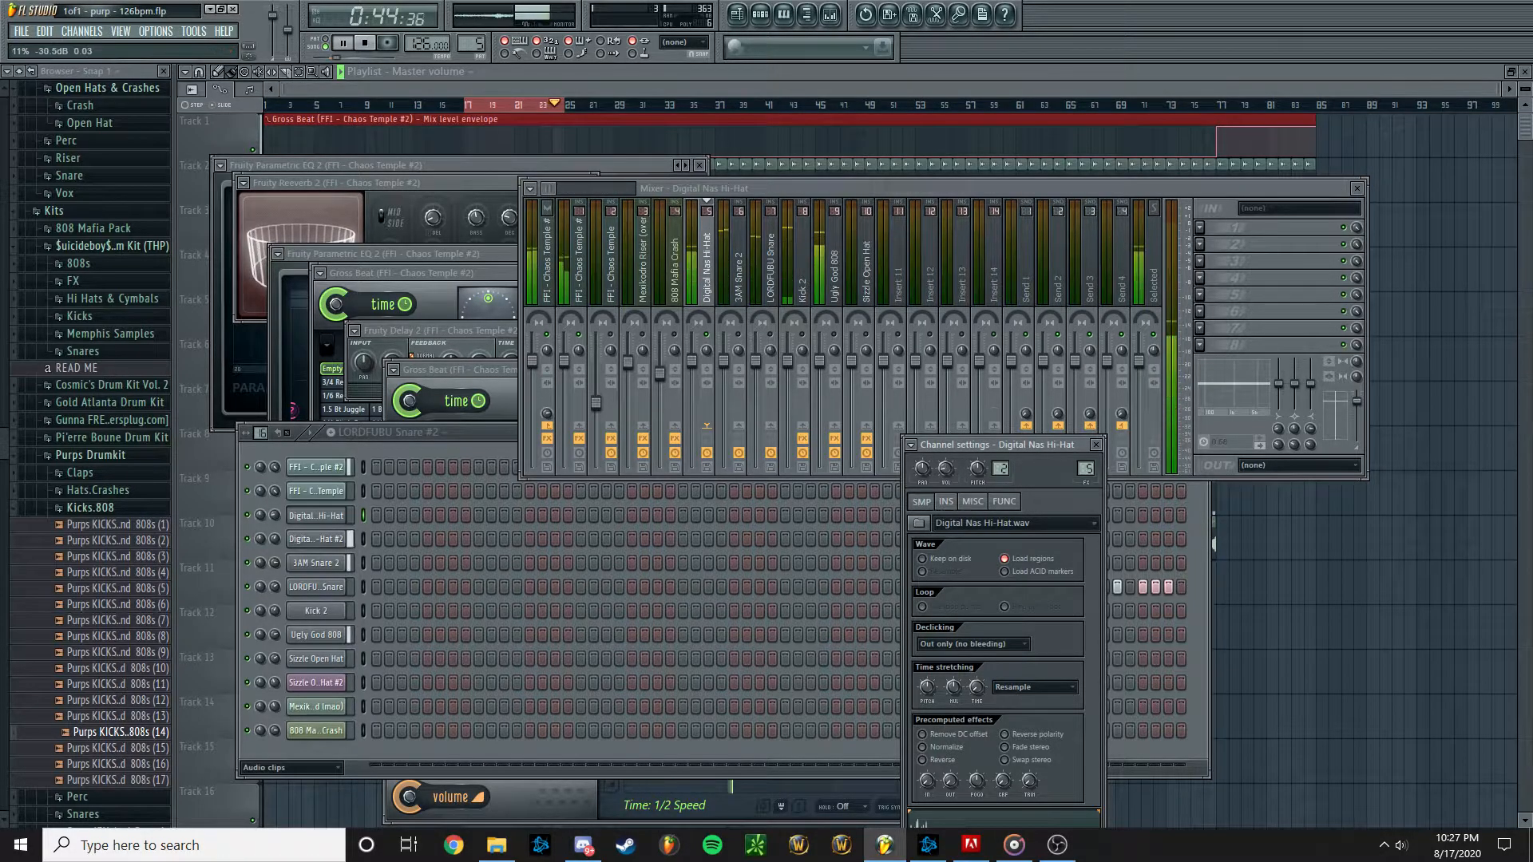
{"action": "left_click_drag", "start_coordinate": [945, 466], "coordinate": [945, 473]}
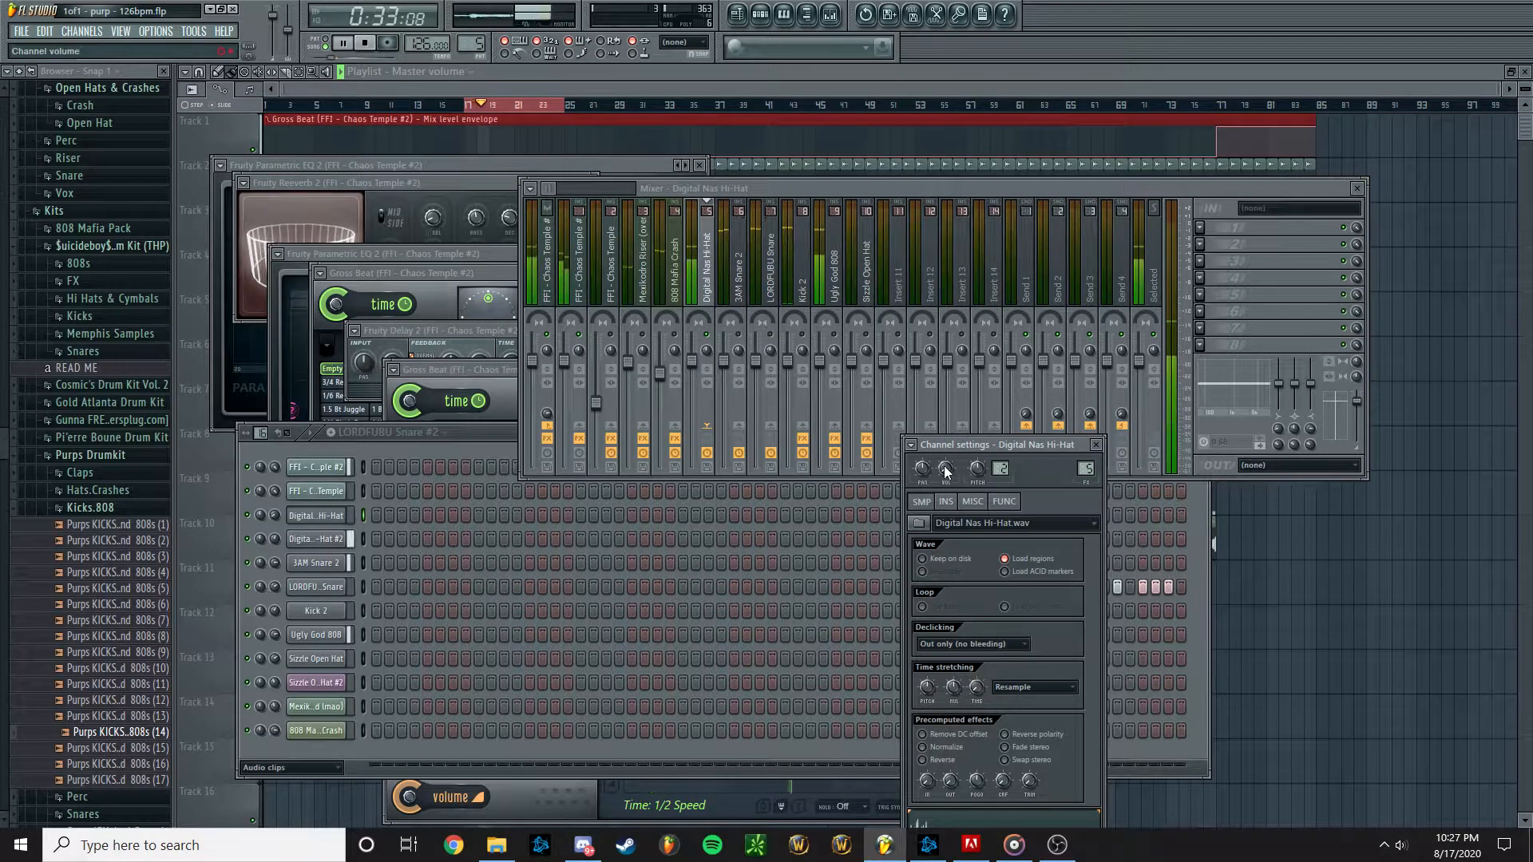
{"action": "right_click", "coordinate": [946, 463]}
{"action": "left_click", "coordinate": [948, 473]}
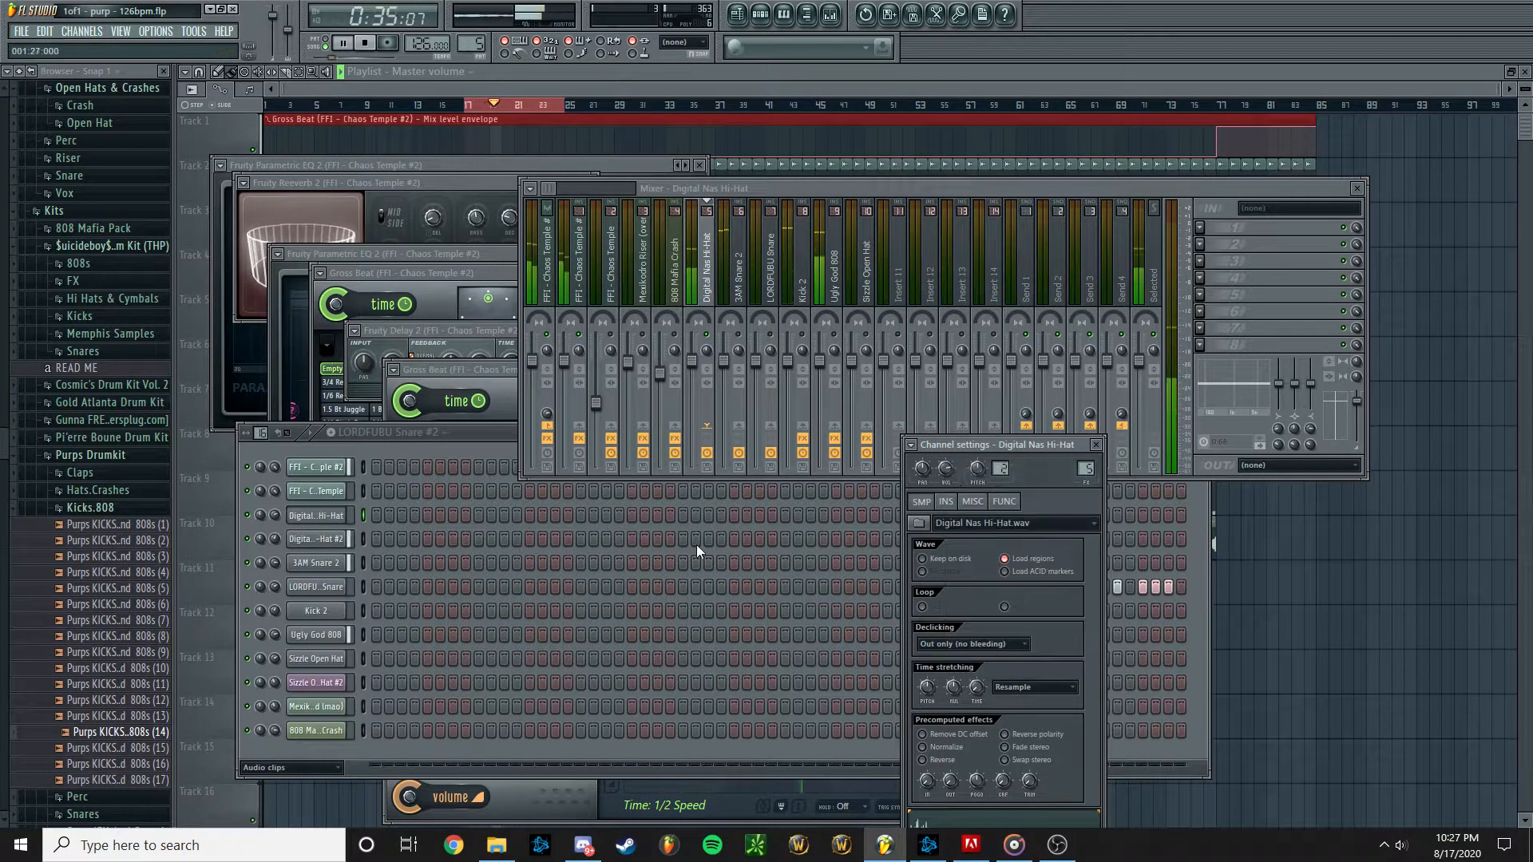
Set the Digital Nas Hi-Hat #2 channel volume to about 47% and return to the Digital Nas Hi-Hat channel settings
{"action": "key", "text": "space"}
{"action": "left_click", "coordinate": [335, 538]}
{"action": "key", "text": "space"}
{"action": "left_click_drag", "start_coordinate": [945, 469], "coordinate": [945, 473]}
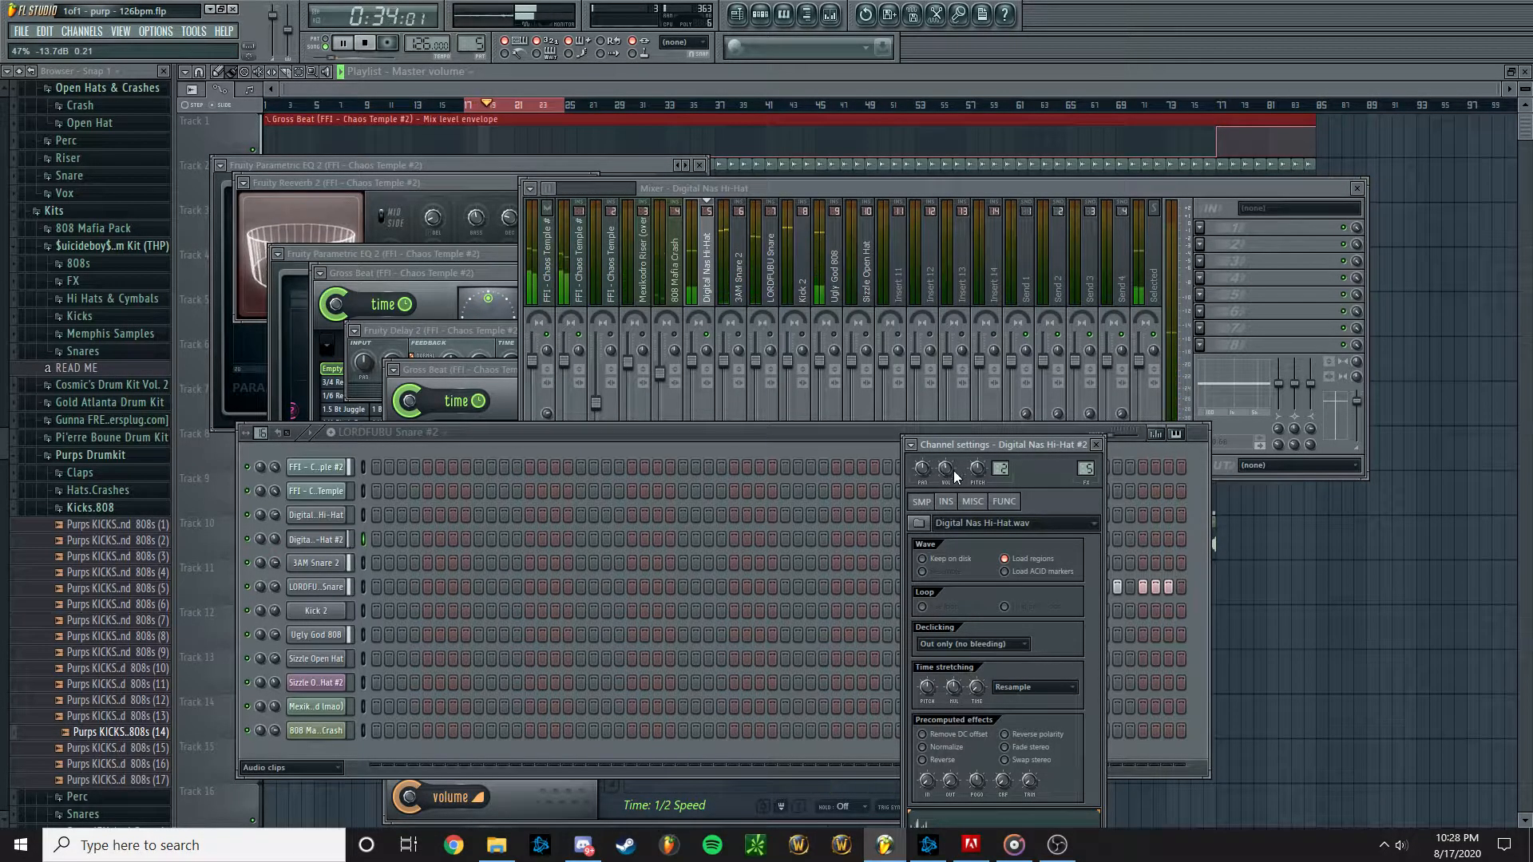
{"action": "left_click", "coordinate": [319, 515]}
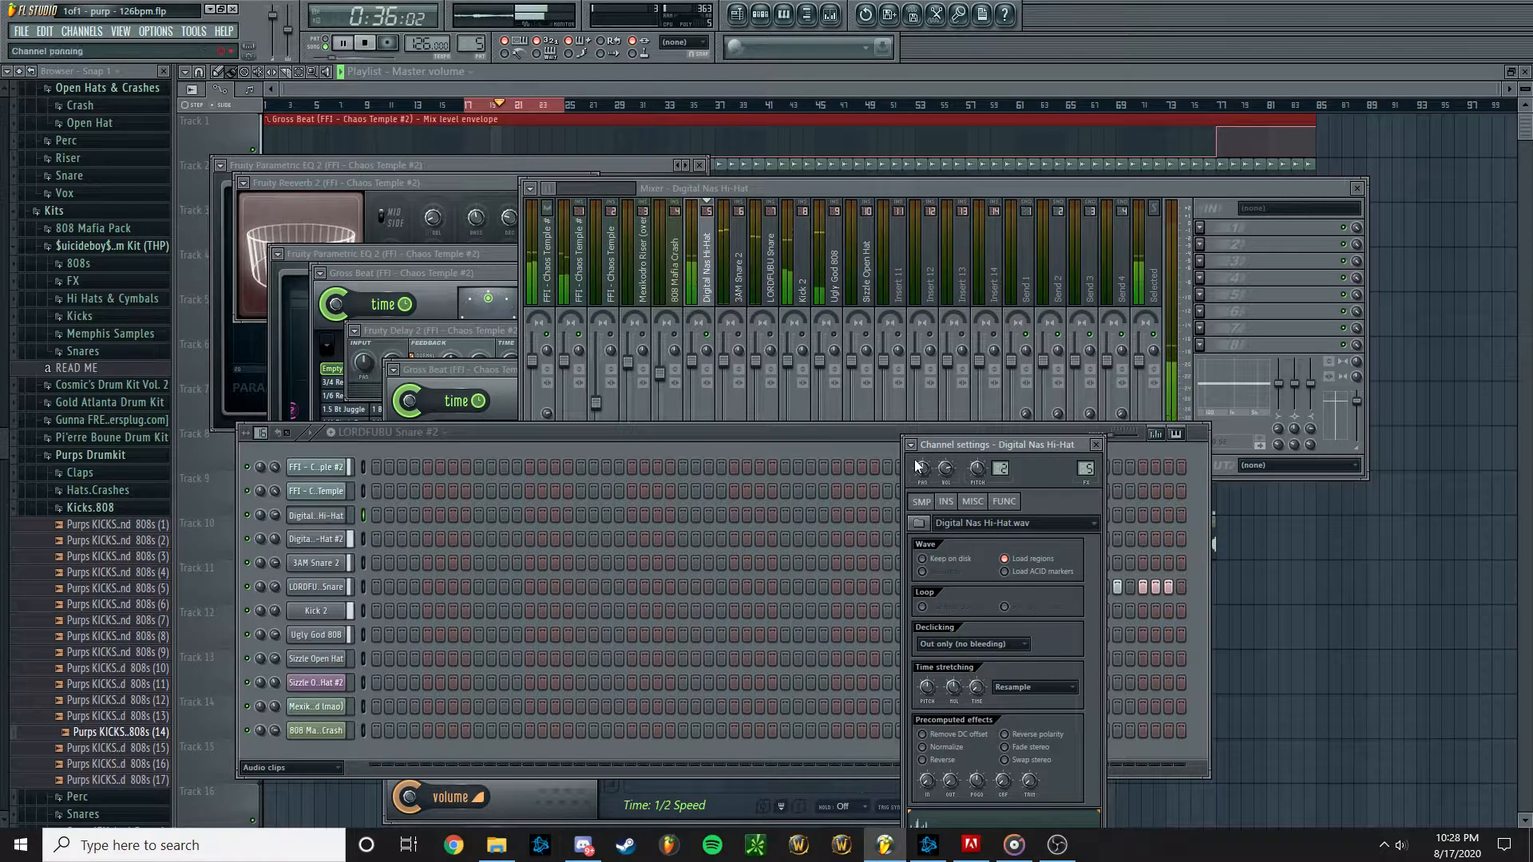
Unmute the 3AM Snare 2 mixer track, open its channel settings, and turn down its channel volume
{"action": "left_click", "coordinate": [740, 323]}
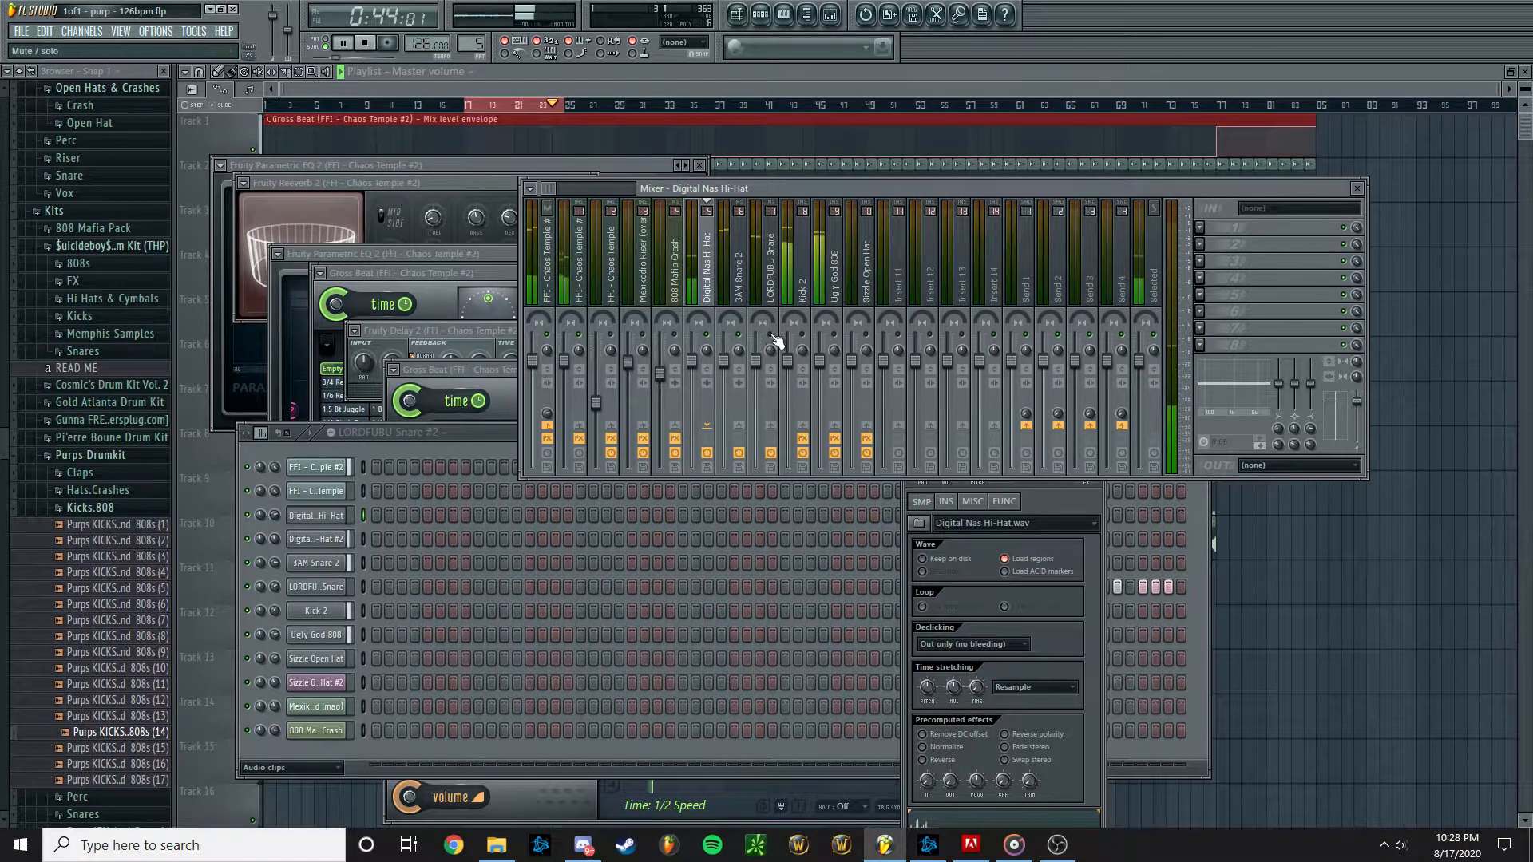
{"action": "left_click", "coordinate": [316, 563]}
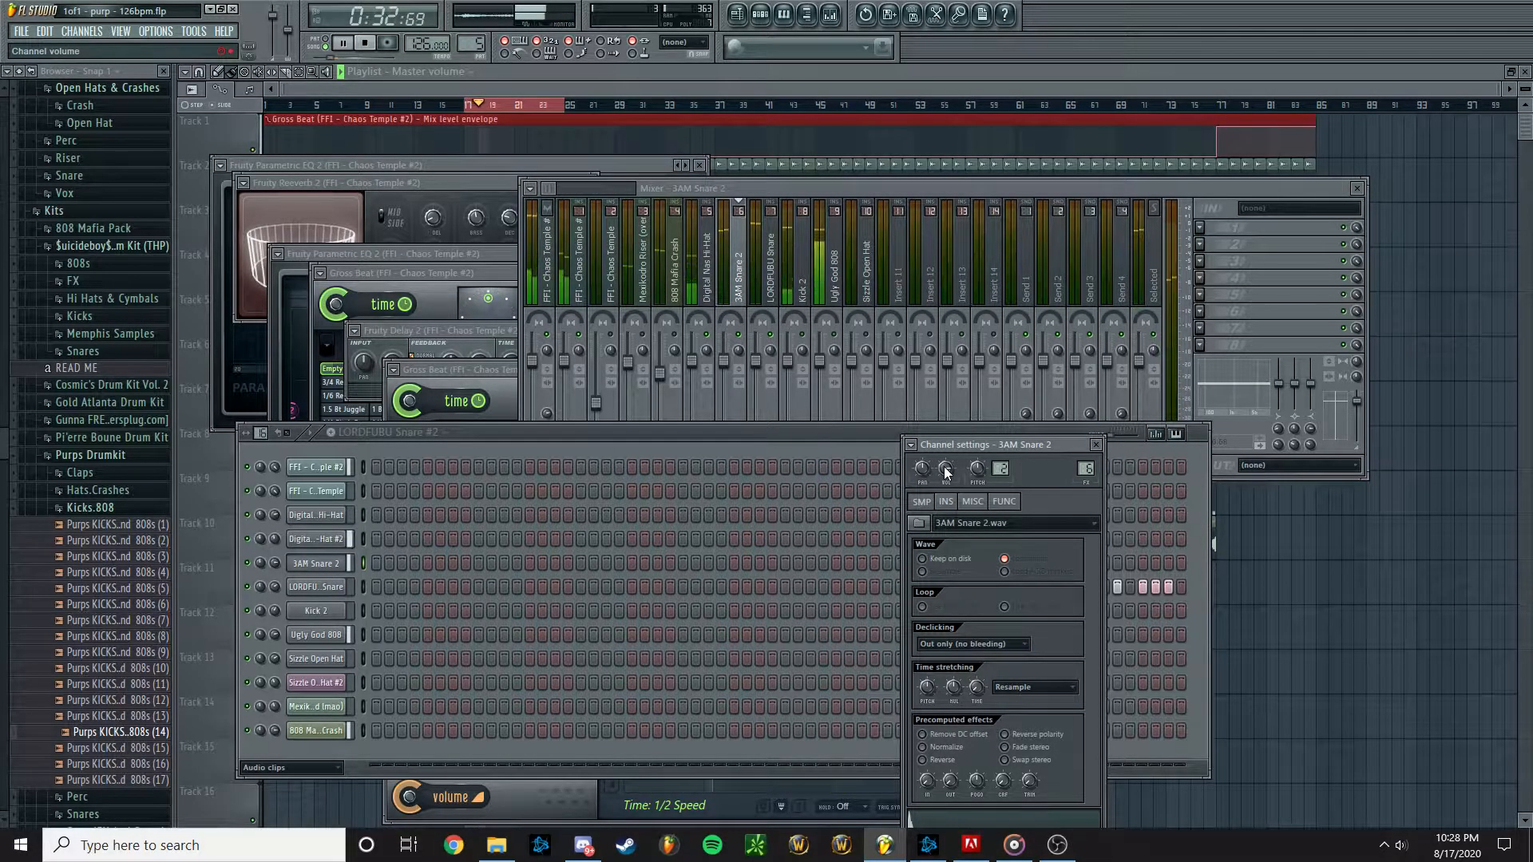
{"action": "left_click_drag", "start_coordinate": [945, 469], "coordinate": [945, 486]}
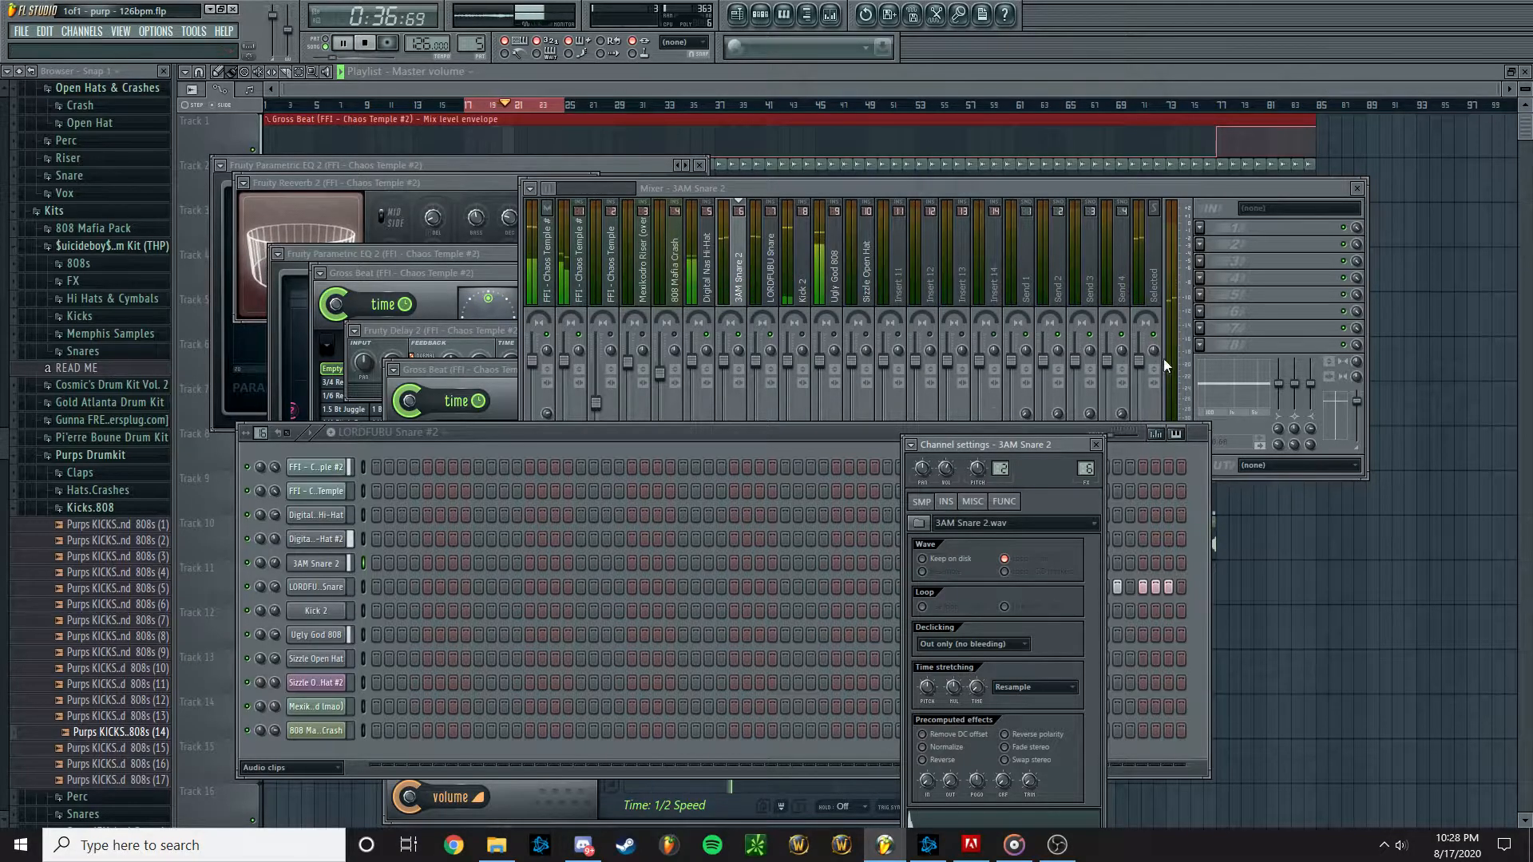
{"action": "left_click_drag", "start_coordinate": [945, 469], "coordinate": [946, 484]}
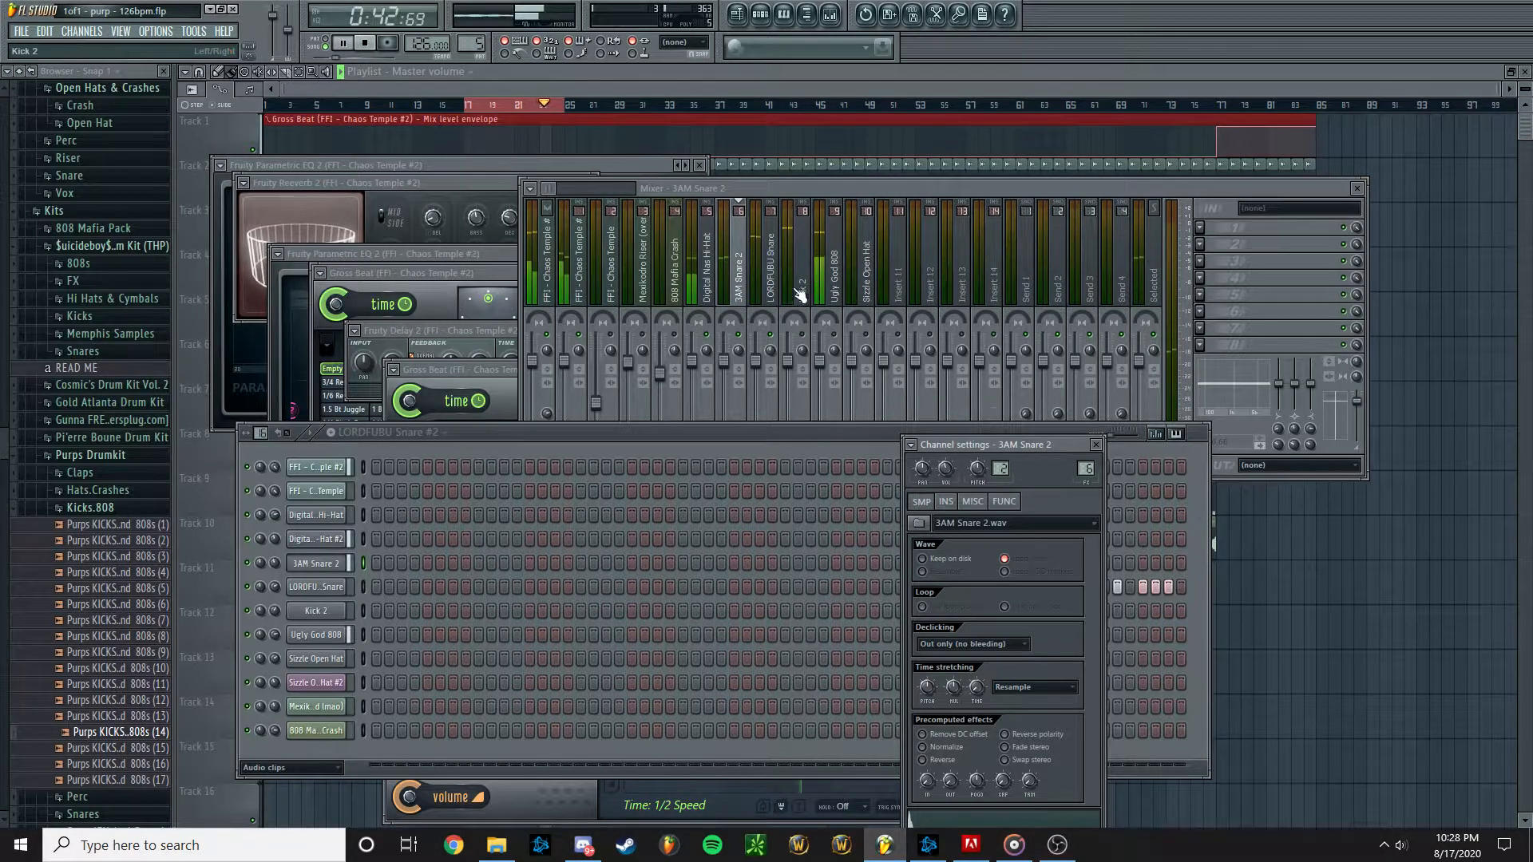
Set the LORDFUBU Snare channel volume to about 50% and the Kick 2 channel volume to about 26%, with the Kick 2 mixer track unmuted
{"action": "left_click", "coordinate": [768, 271]}
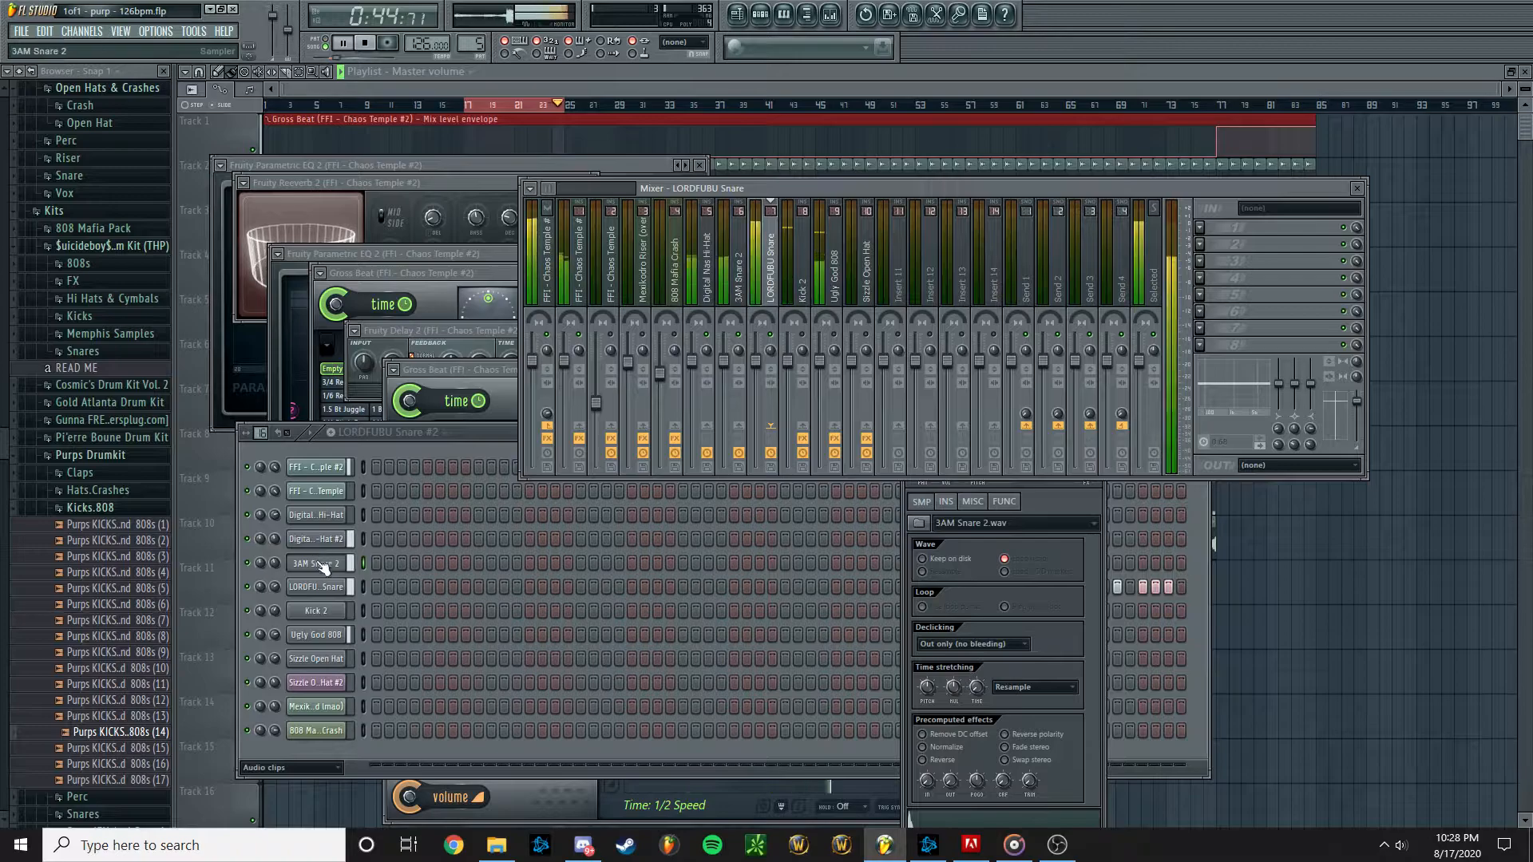
{"action": "left_click", "coordinate": [316, 587]}
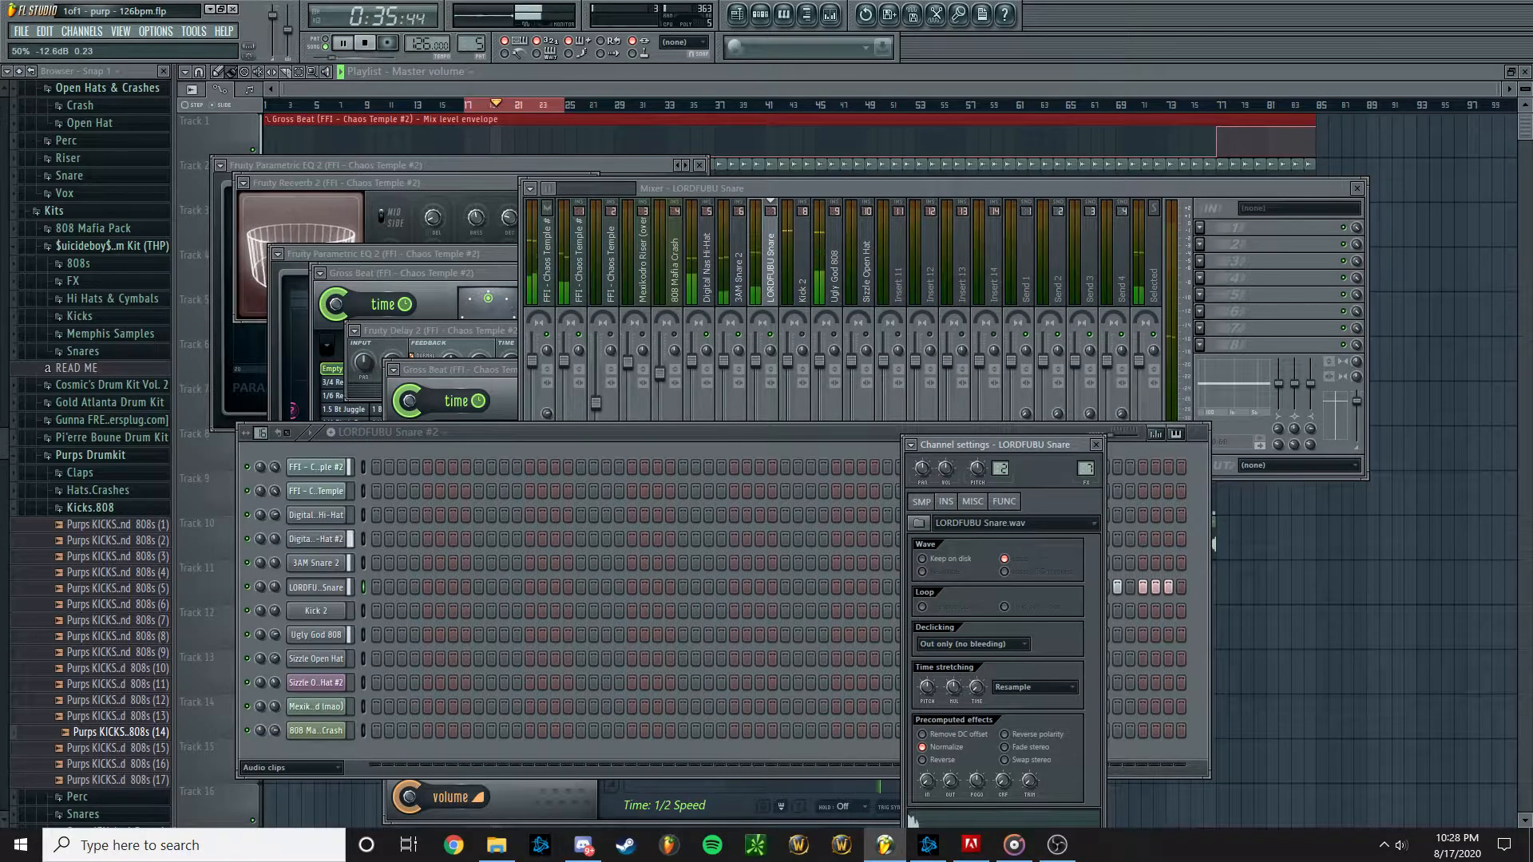
{"action": "left_click", "coordinate": [796, 284]}
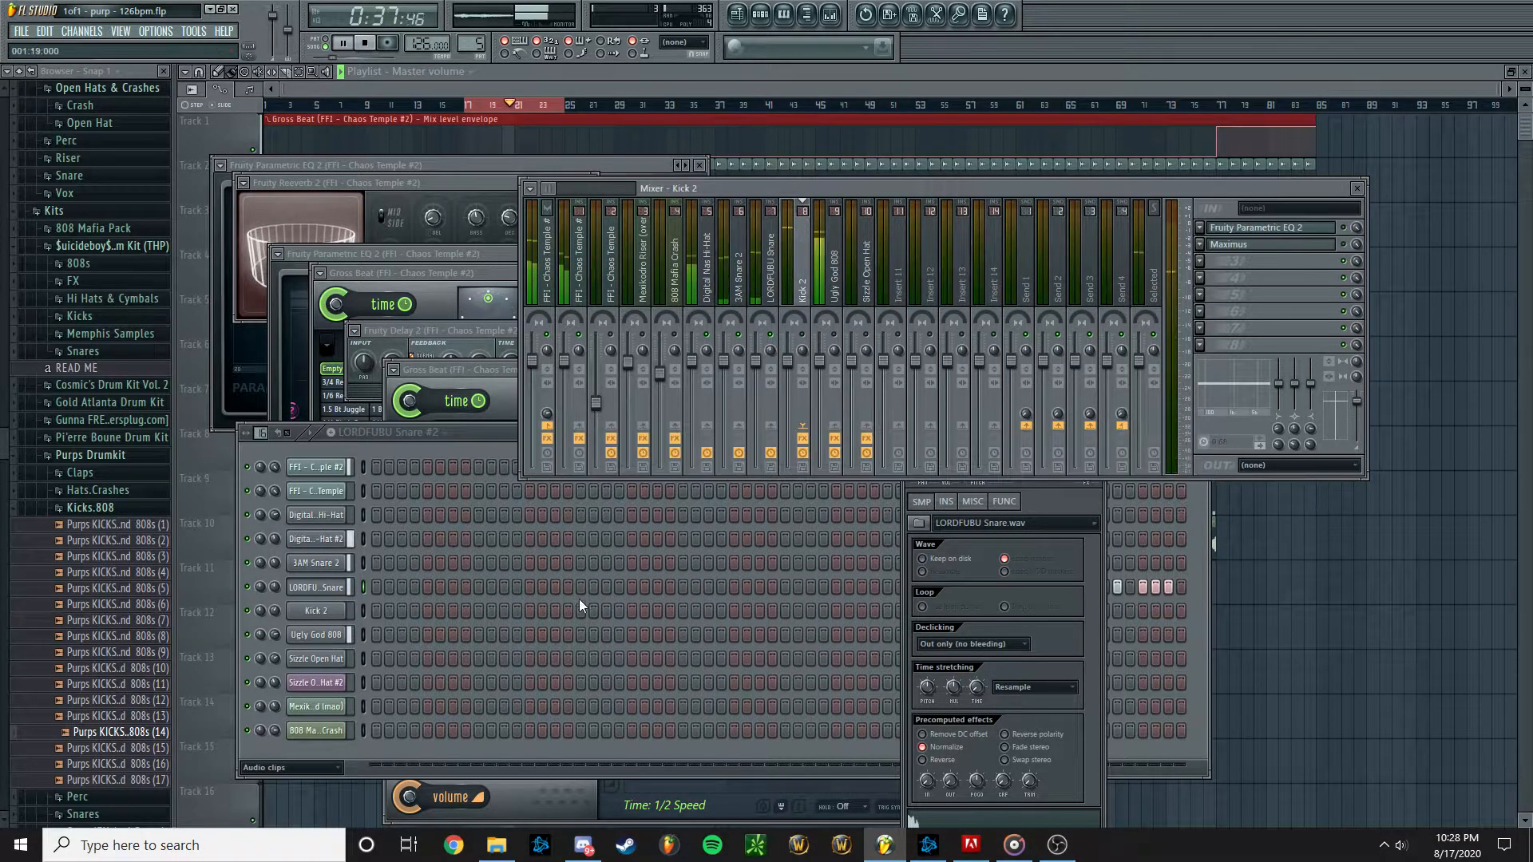
{"action": "left_click", "coordinate": [324, 611]}
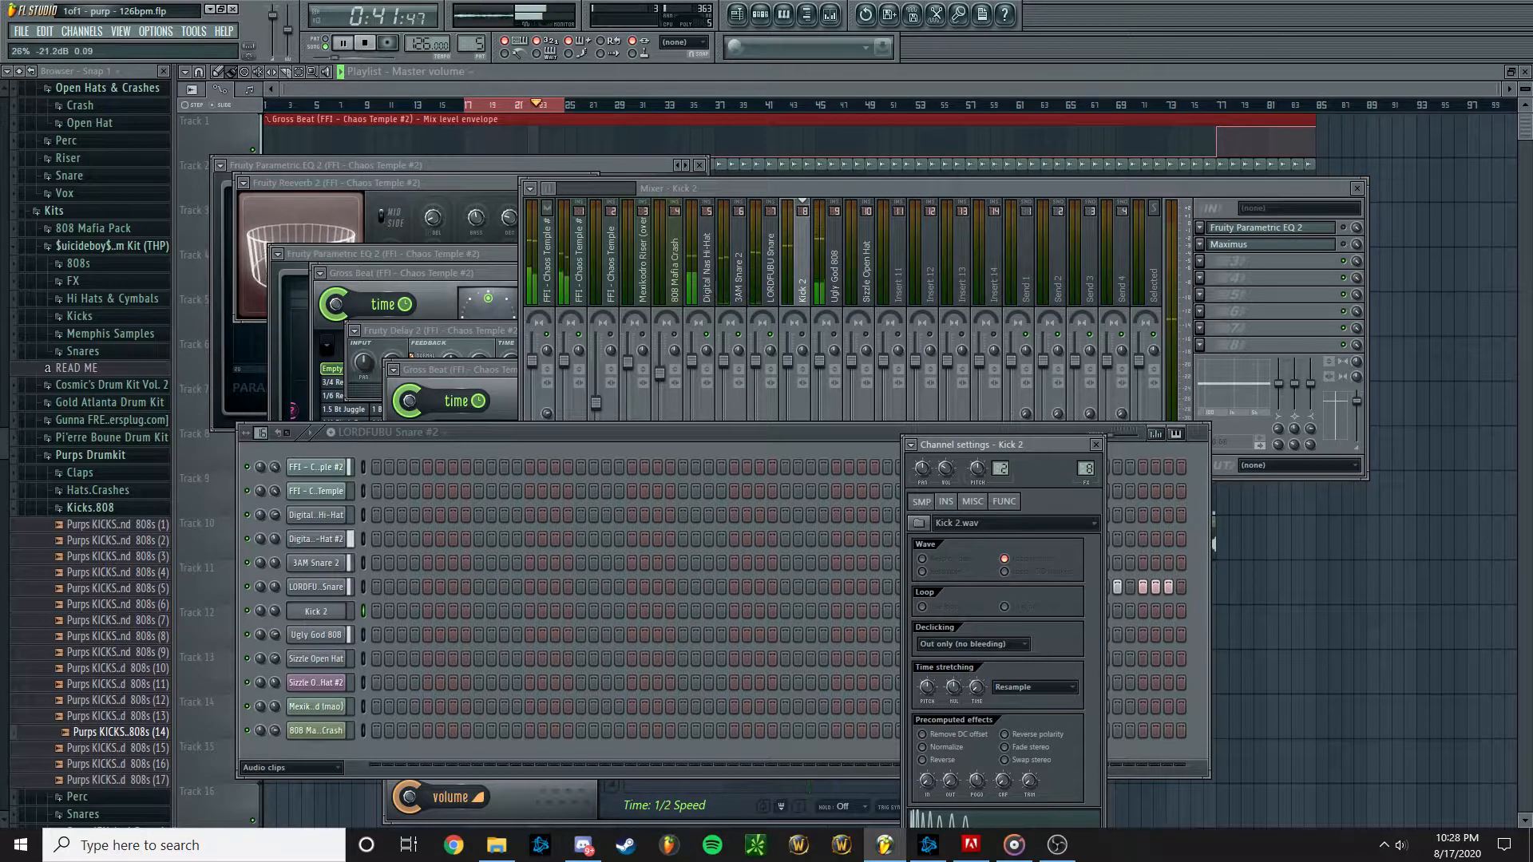
{"action": "left_click", "coordinate": [951, 469]}
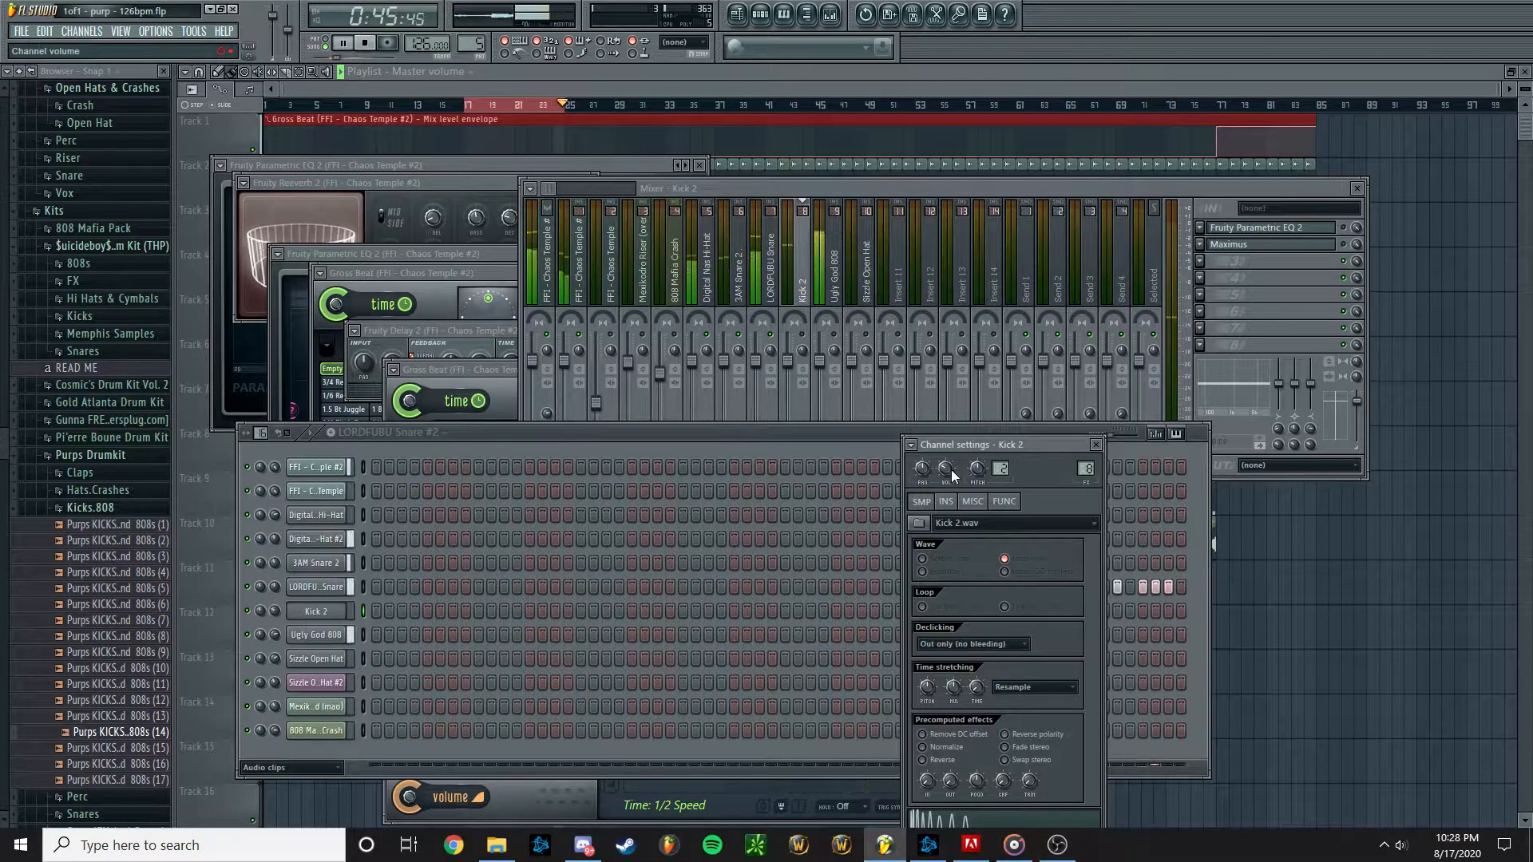
{"action": "left_click", "coordinate": [804, 342]}
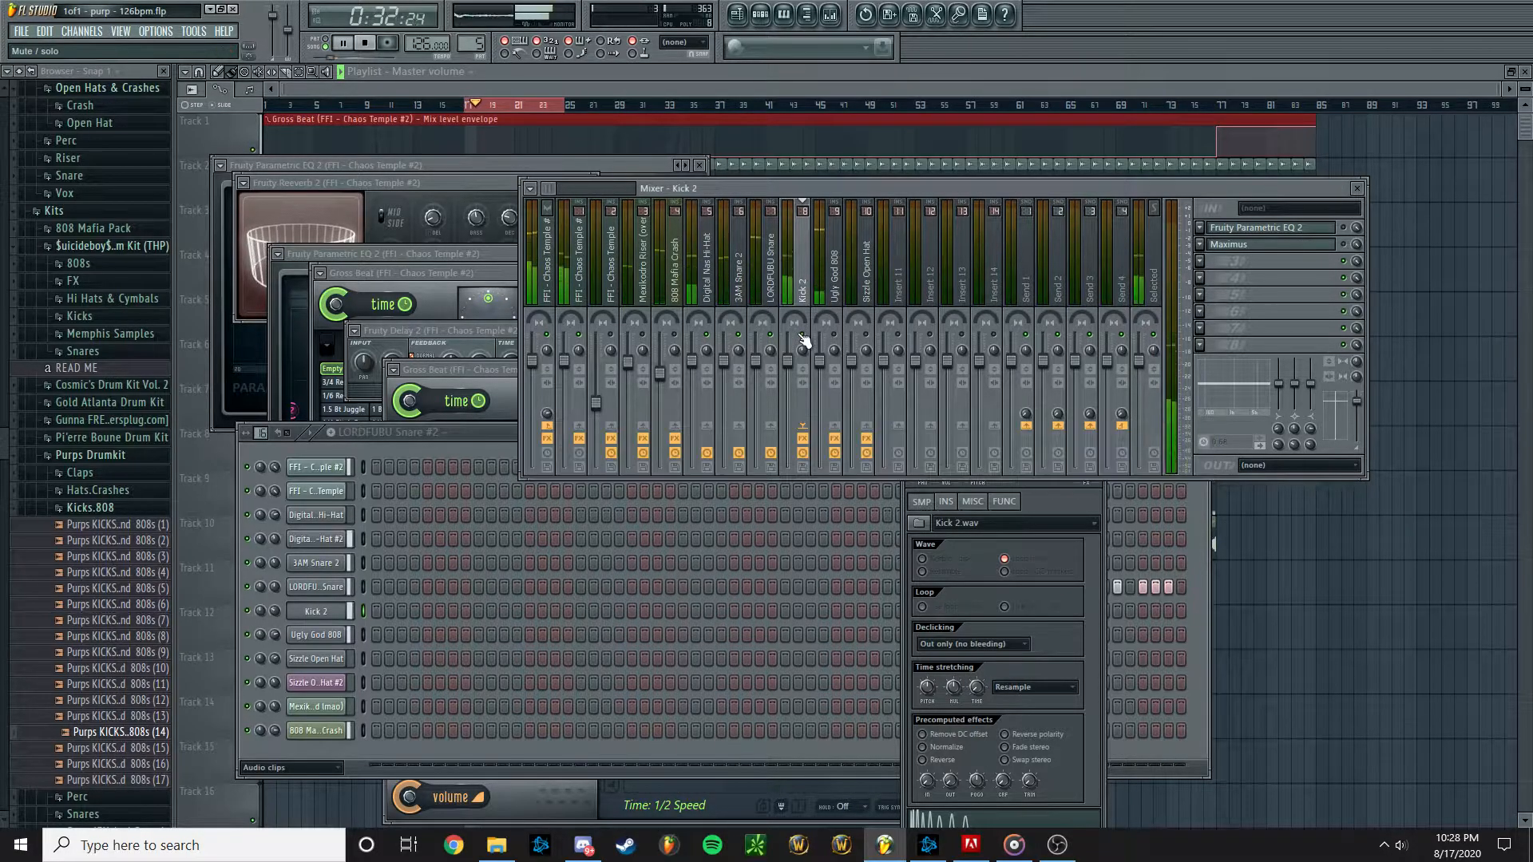
{"action": "left_click", "coordinate": [1062, 500]}
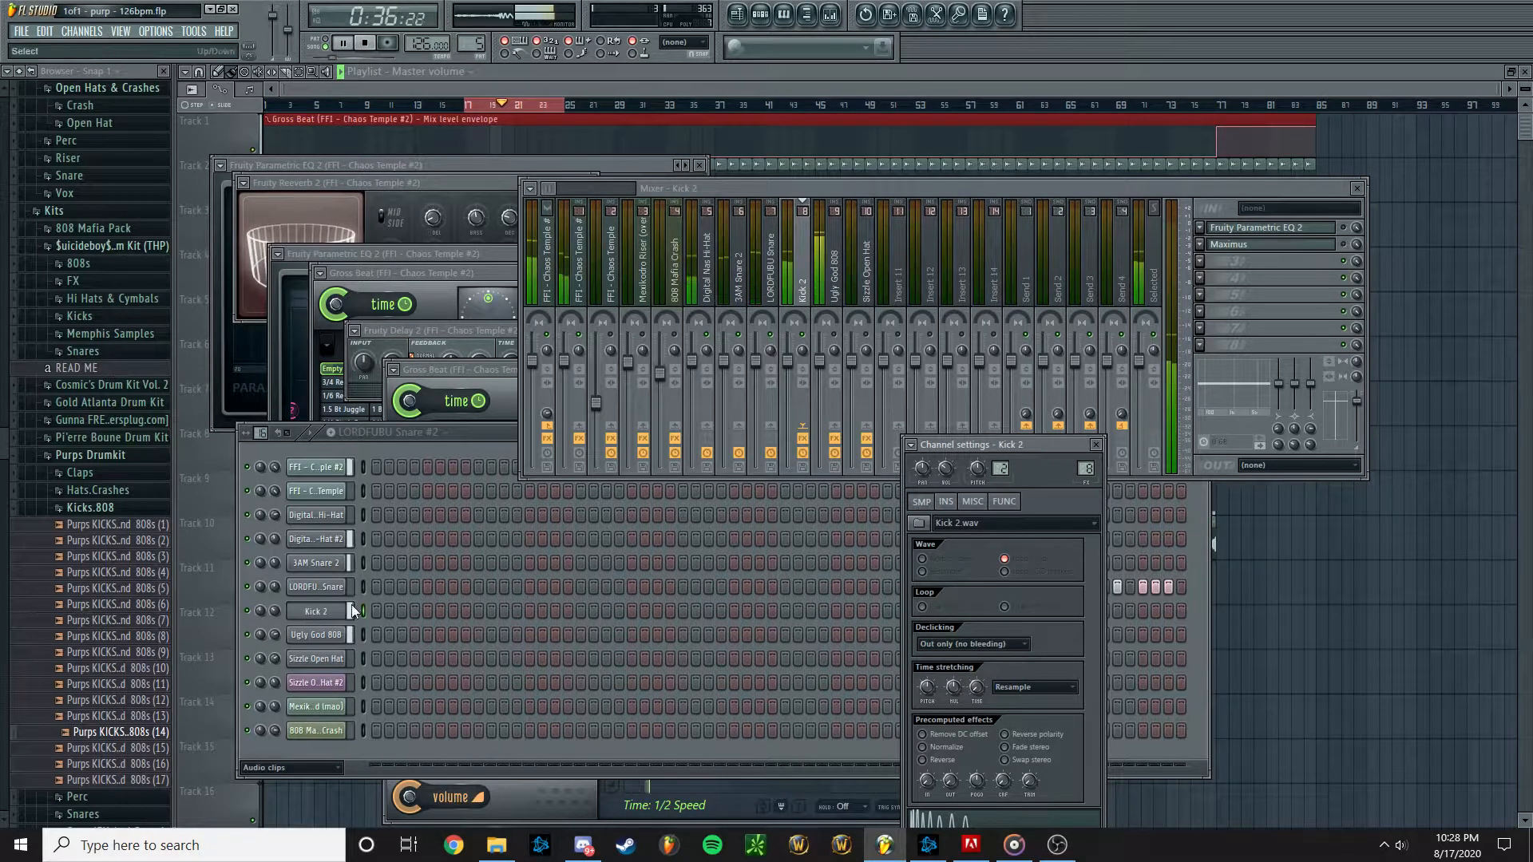
Open the Ugly God 808 channel settings and set its channel volume to about 48% while the loop plays
{"action": "left_click", "coordinate": [363, 635]}
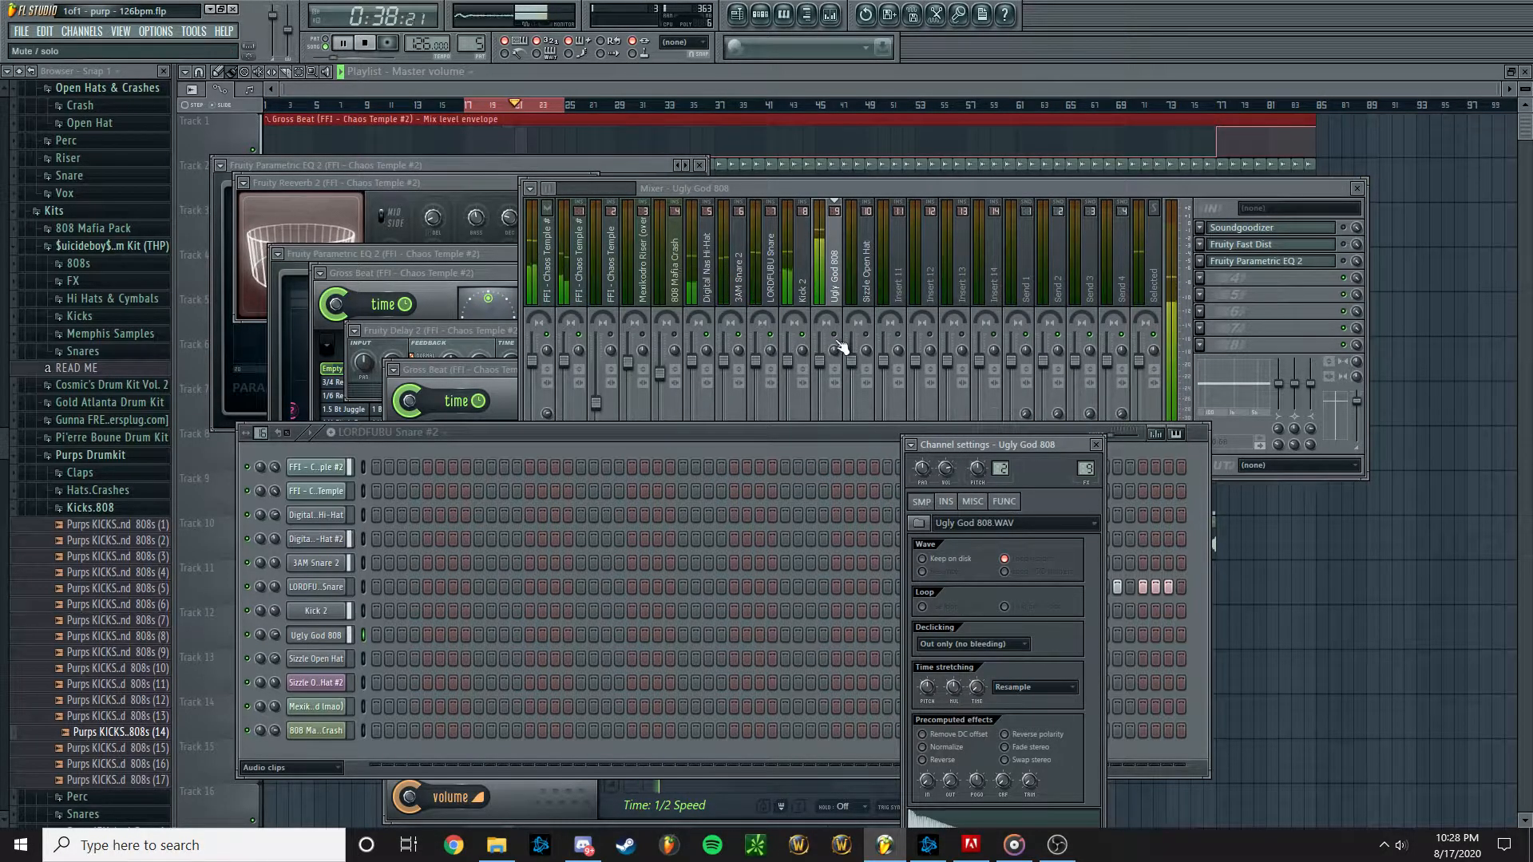
{"action": "left_click", "coordinate": [873, 401]}
{"action": "left_click", "coordinate": [1074, 528]}
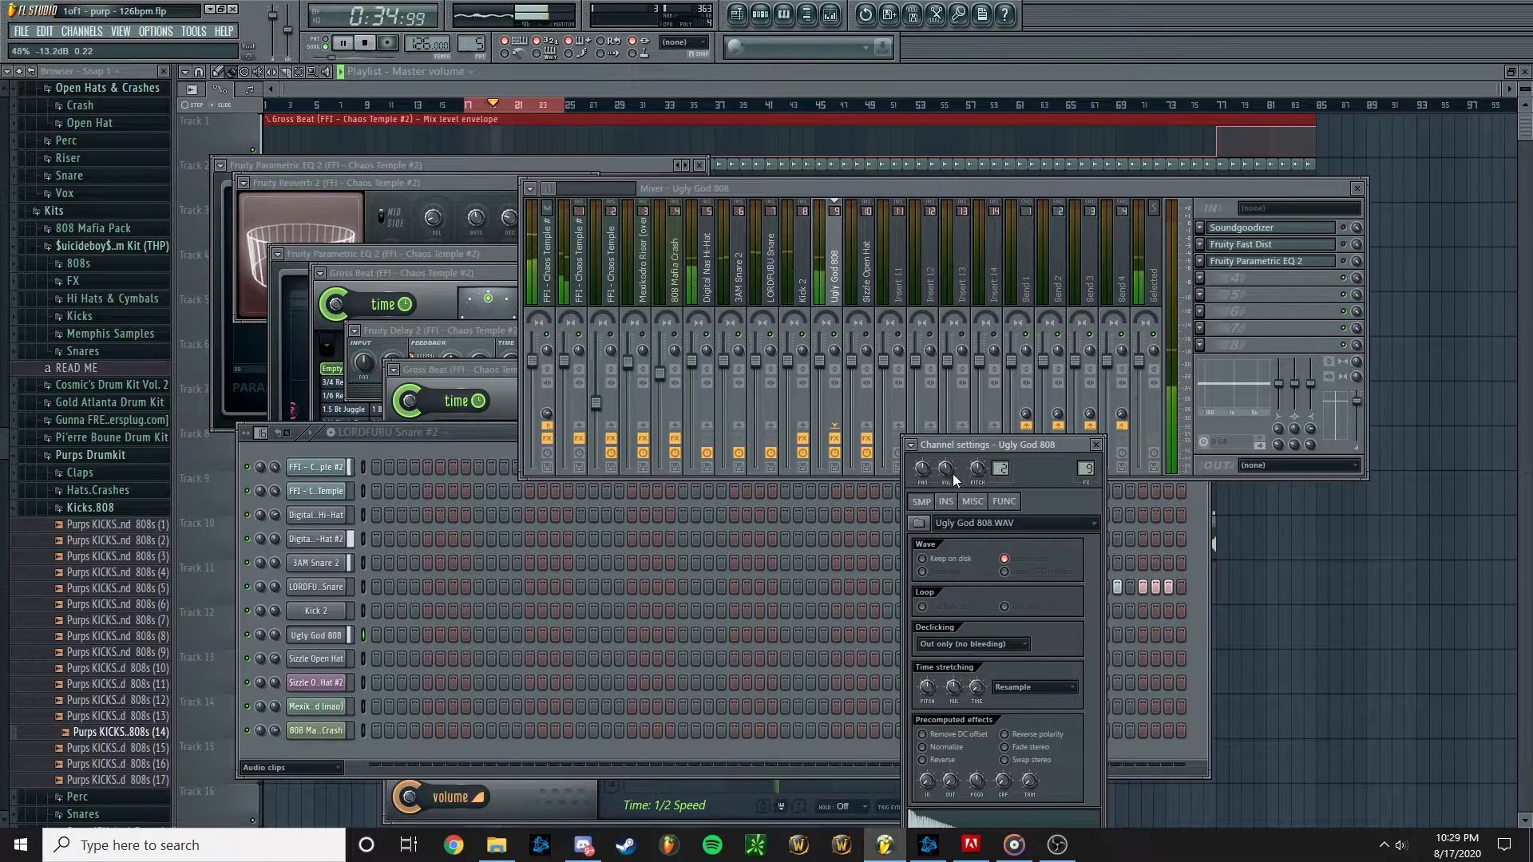
Select the Sizzle Open Hat mixer track and unmute it while the loop plays
{"action": "left_click", "coordinate": [873, 296]}
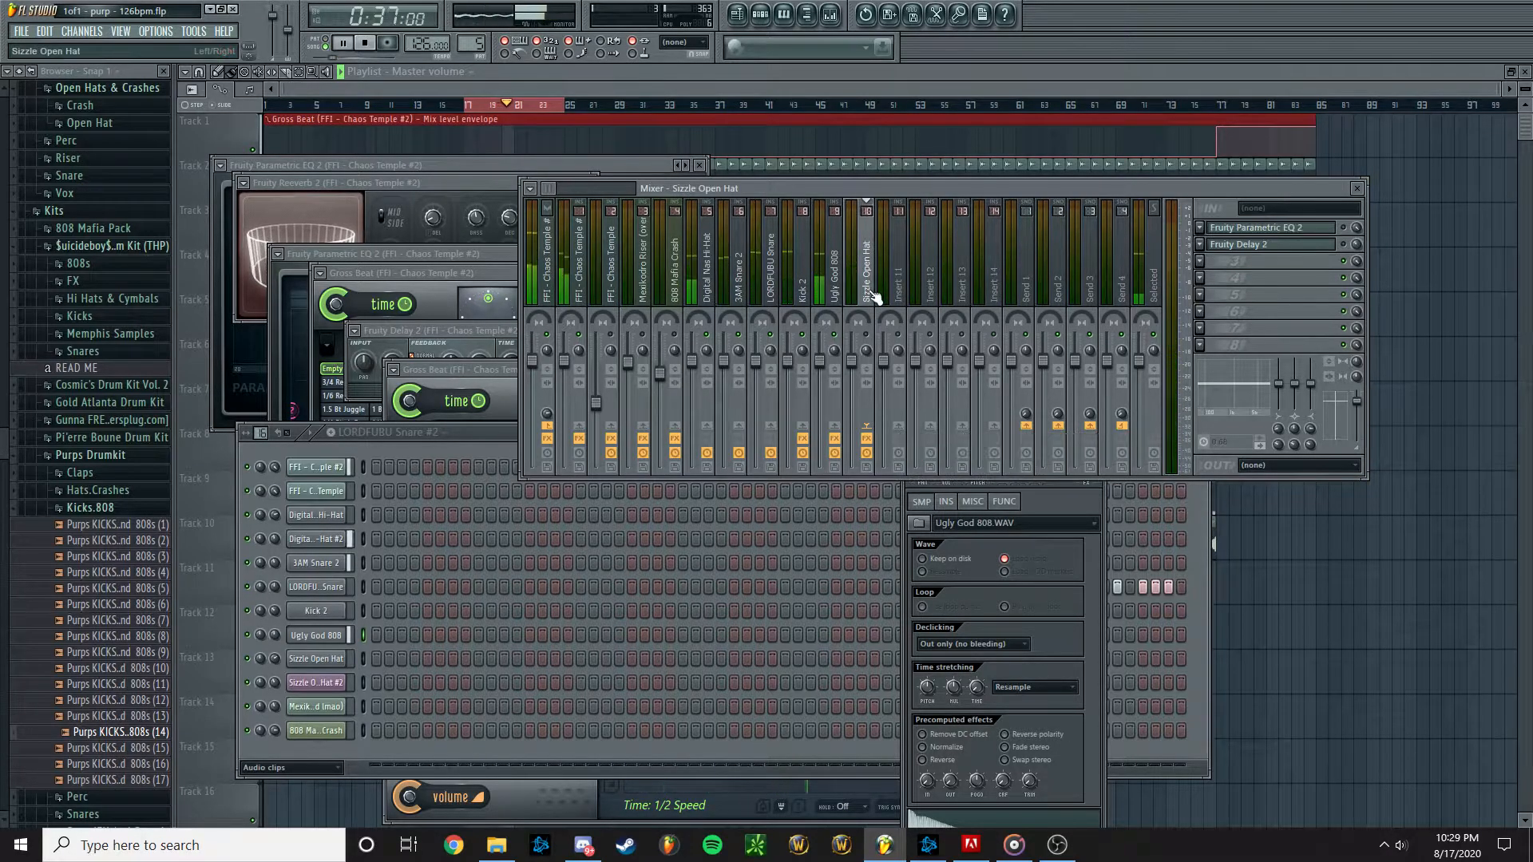
{"action": "left_click", "coordinate": [1048, 498]}
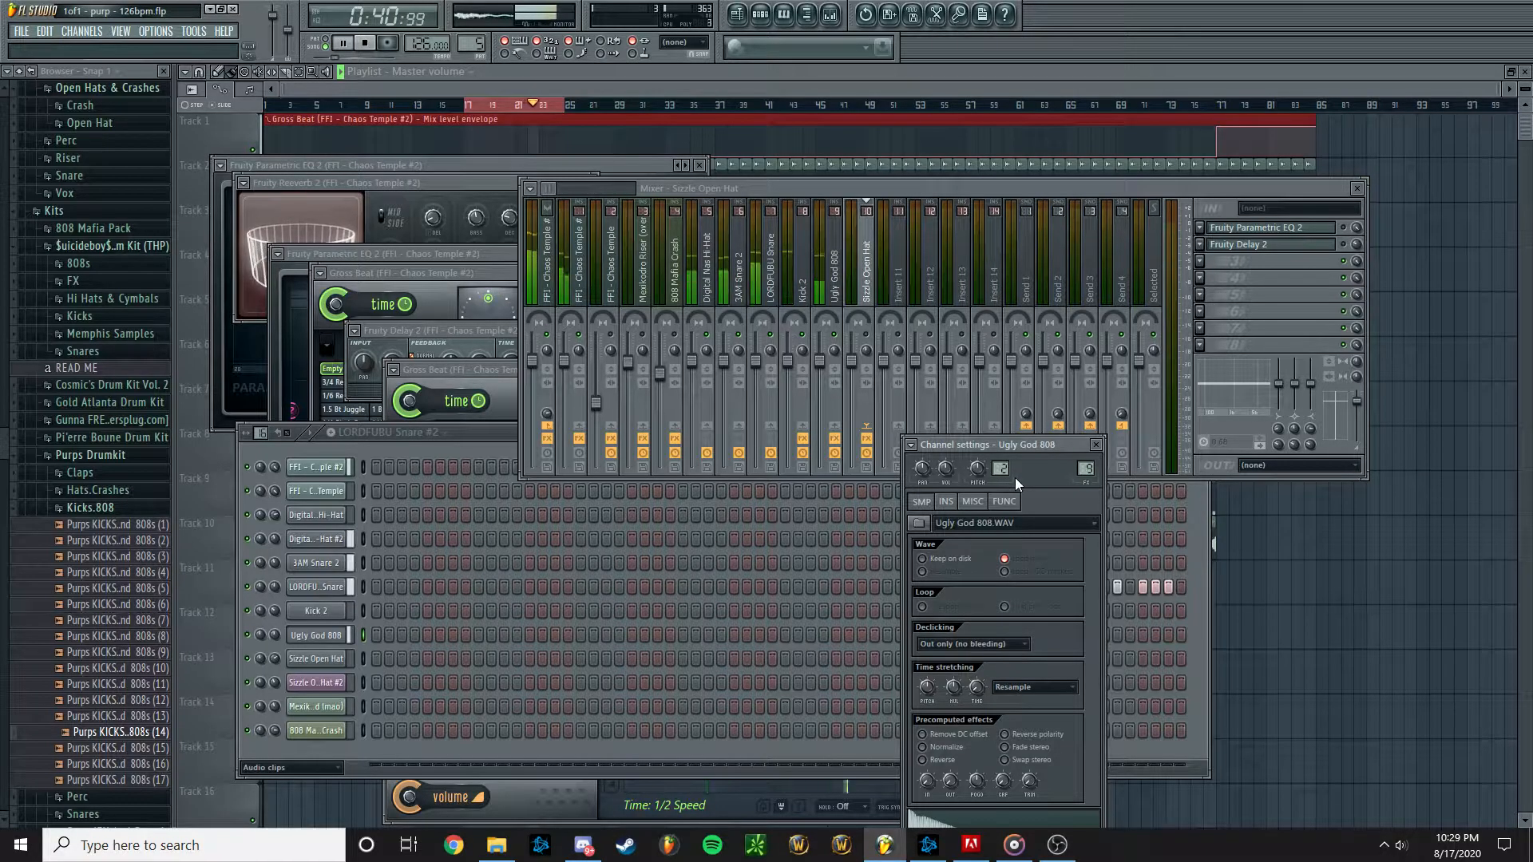
{"action": "left_click", "coordinate": [873, 342]}
{"action": "left_click", "coordinate": [1066, 495]}
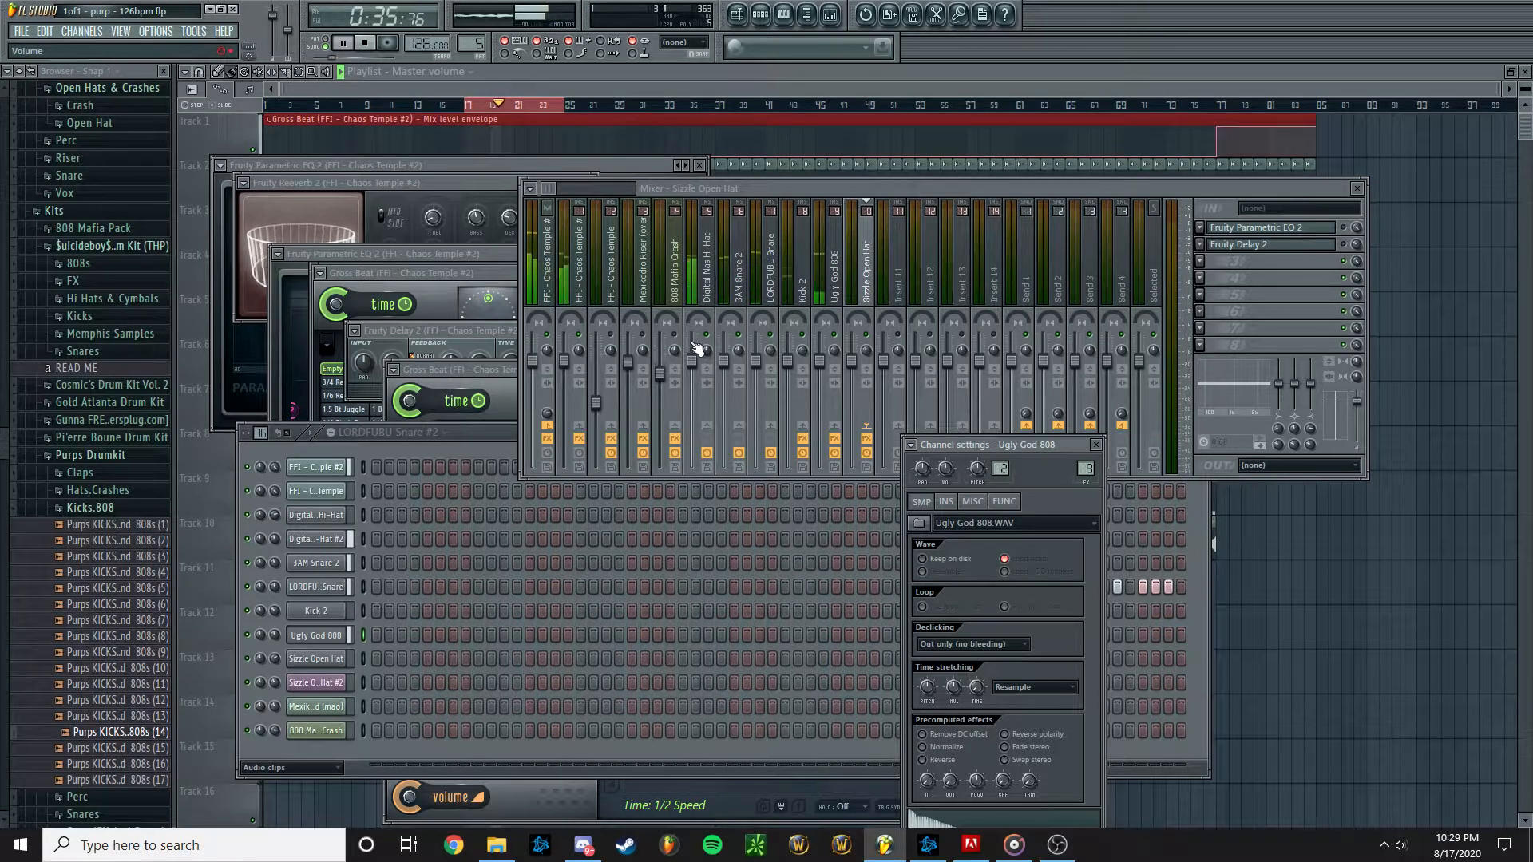
Stop playback, bring the playlist to the front, and mute the melody on Track 2
{"action": "right_click", "coordinate": [580, 334]}
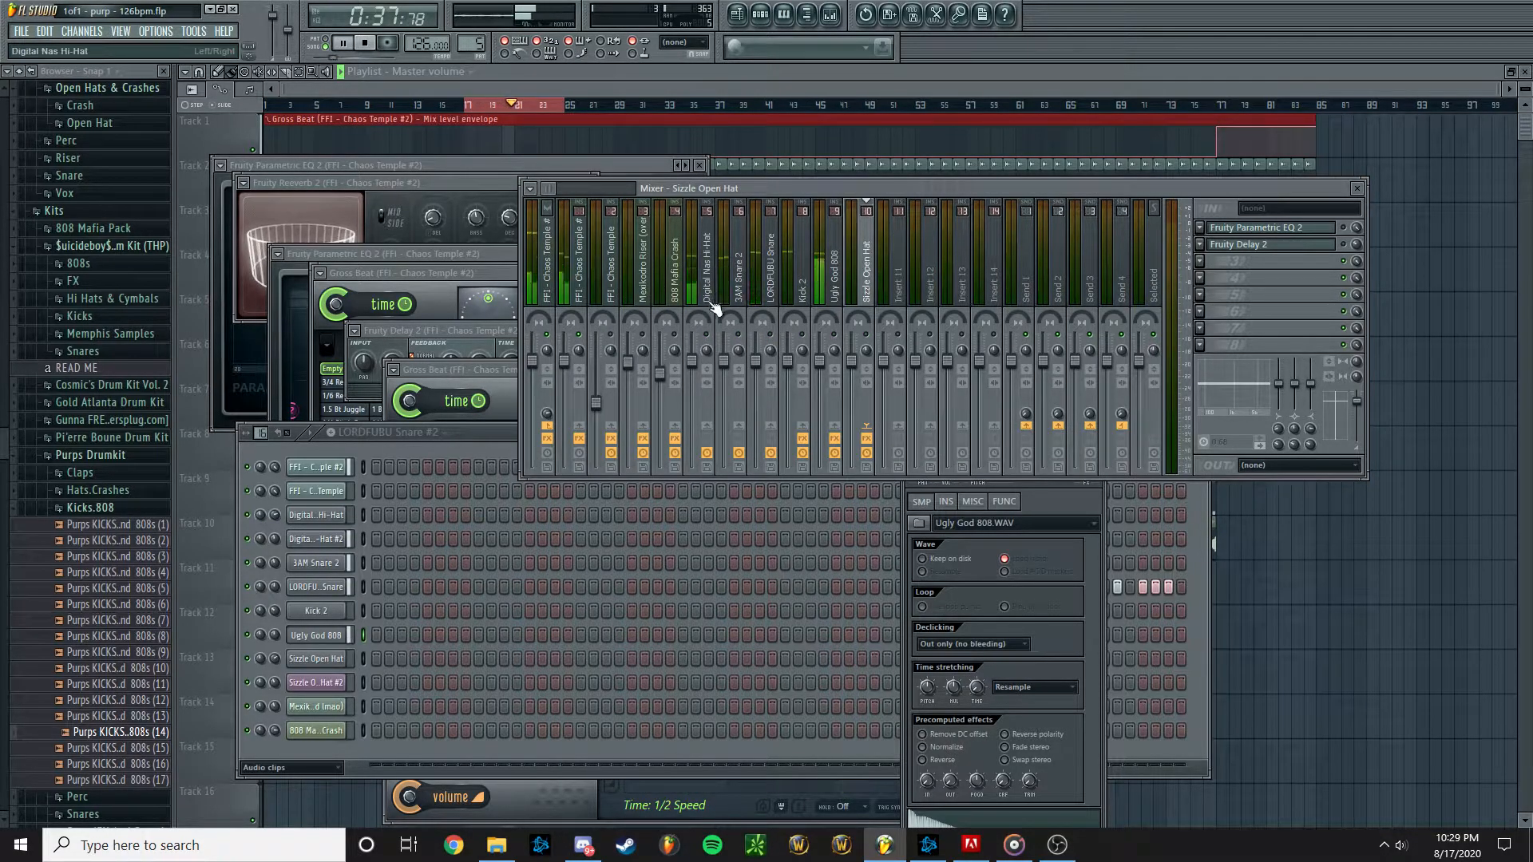
{"action": "key", "text": "space"}
{"action": "left_click", "coordinate": [522, 80]}
{"action": "left_click", "coordinate": [253, 195]}
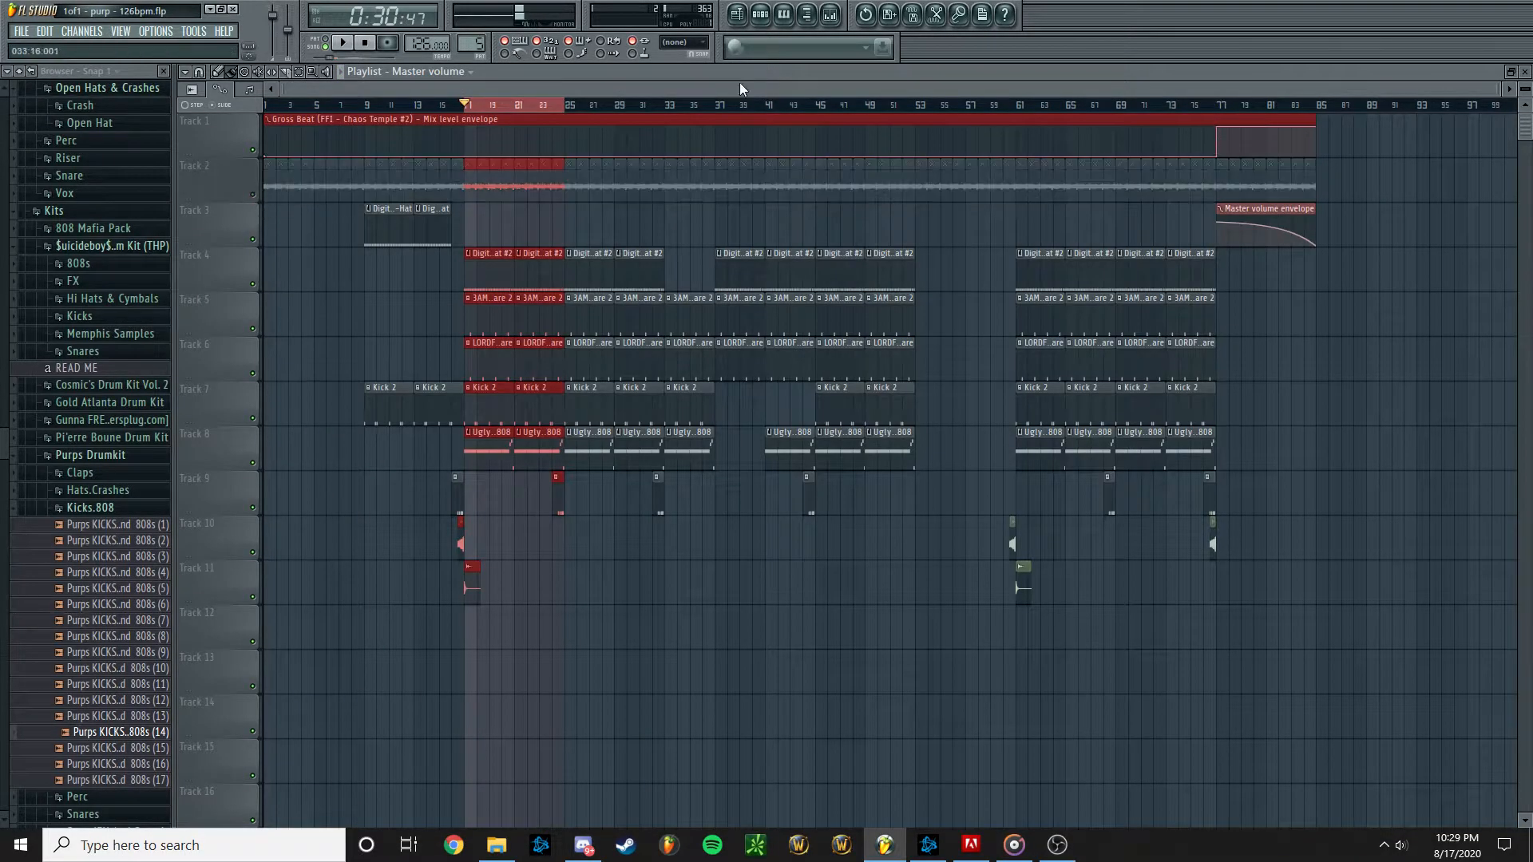
Reopen the mixer and lower the faders of Ugly God 808 to about 86%, LORDFUBU Snare slightly, and 3AM Snare 2 to about 98%
{"action": "left_click", "coordinate": [832, 17]}
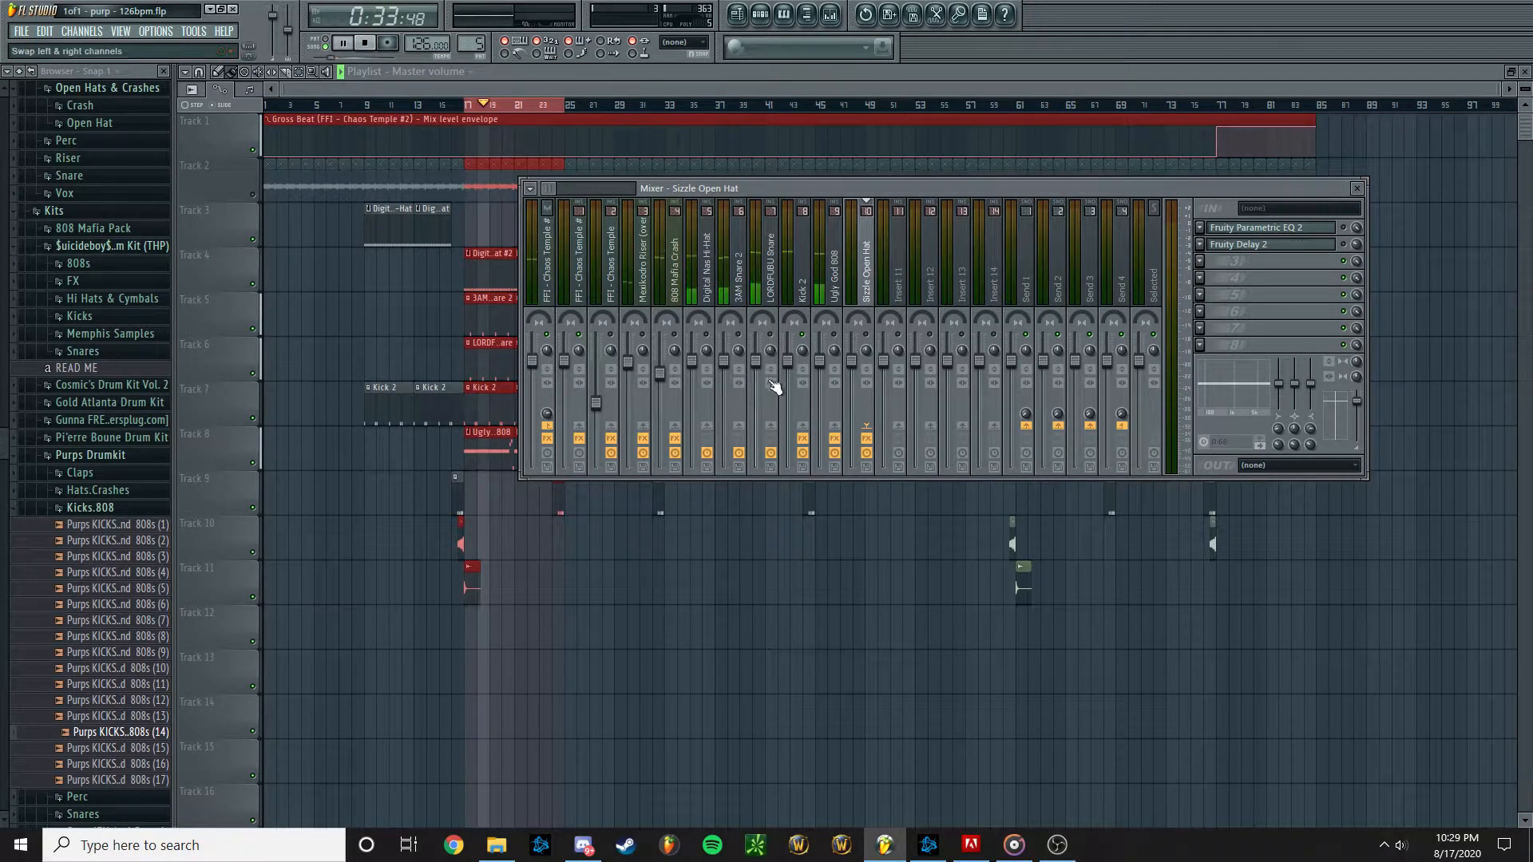
{"action": "left_click_drag", "start_coordinate": [821, 364], "coordinate": [821, 376]}
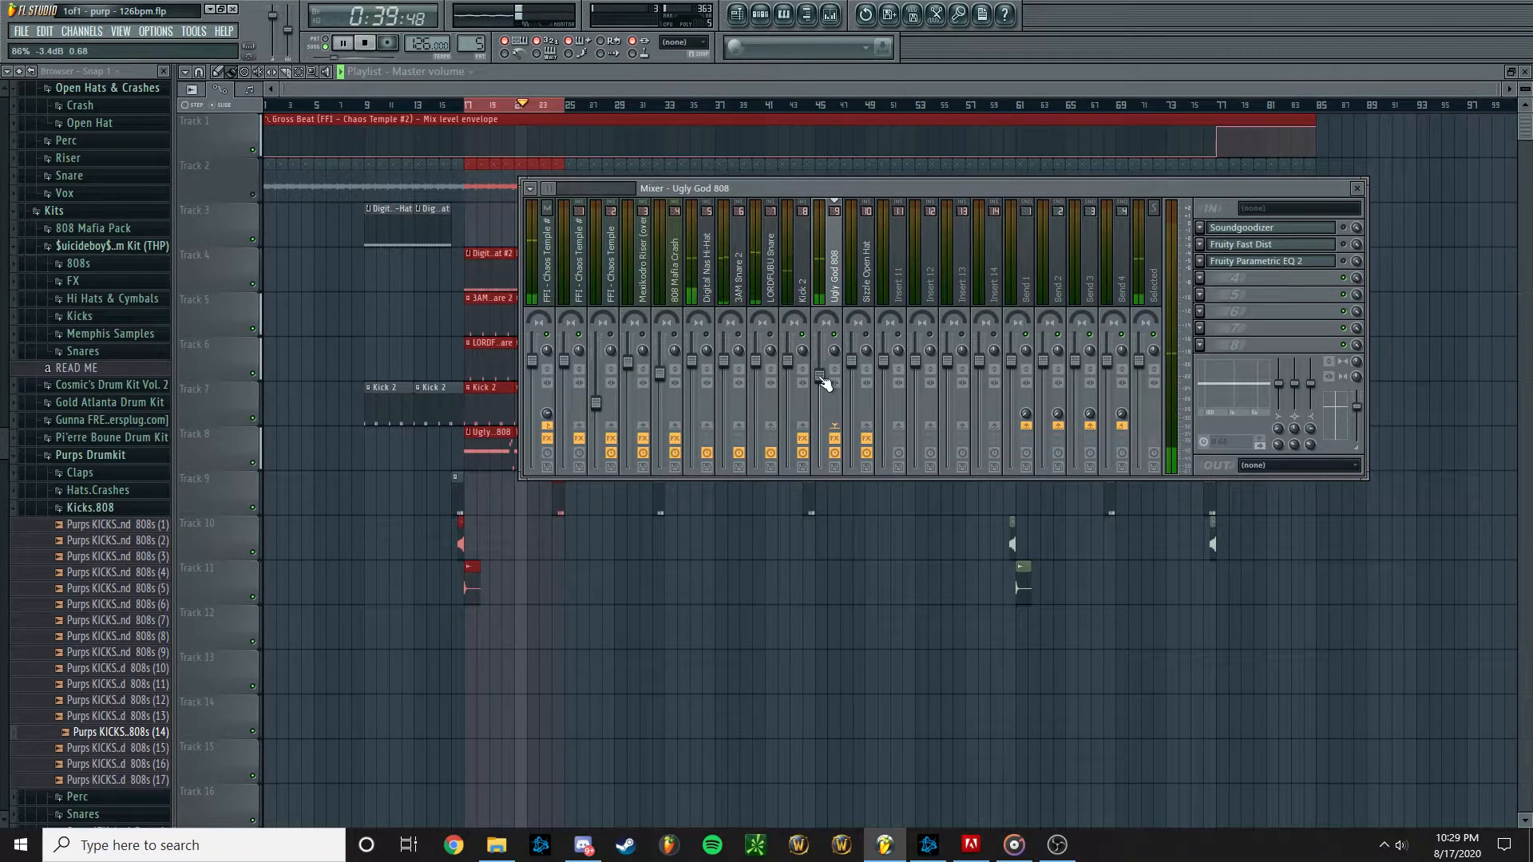
{"action": "left_click_drag", "start_coordinate": [755, 361], "coordinate": [755, 368]}
{"action": "left_click", "coordinate": [725, 363]}
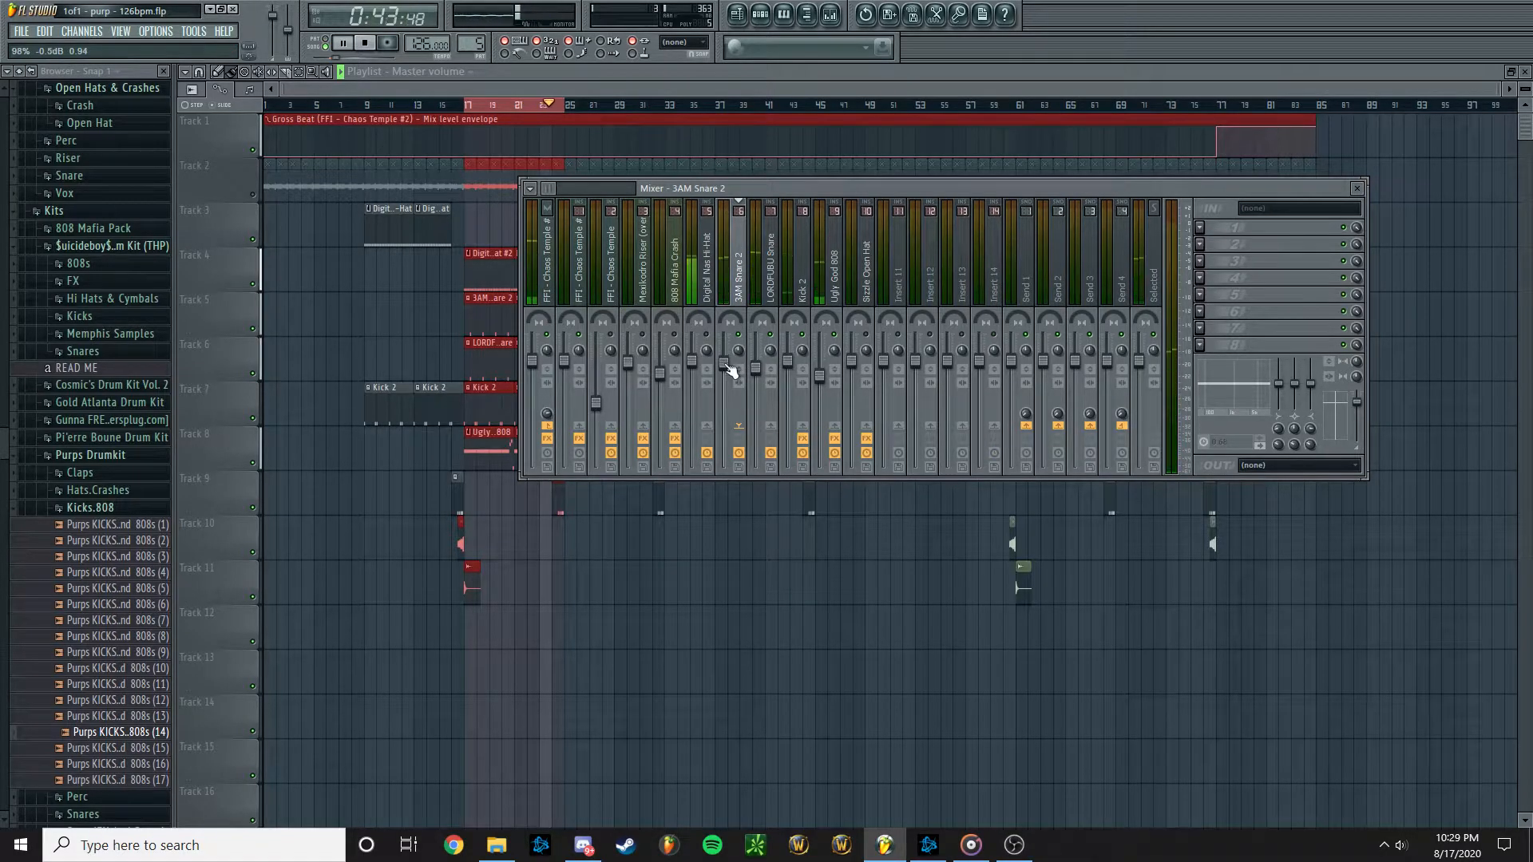
Lower the LORDFUBU Snare fader slightly, then select the Digital Nas Hi-Hat mixer track and lower its fader a little
{"action": "left_click_drag", "start_coordinate": [756, 367], "coordinate": [755, 374]}
{"action": "left_click", "coordinate": [724, 368]}
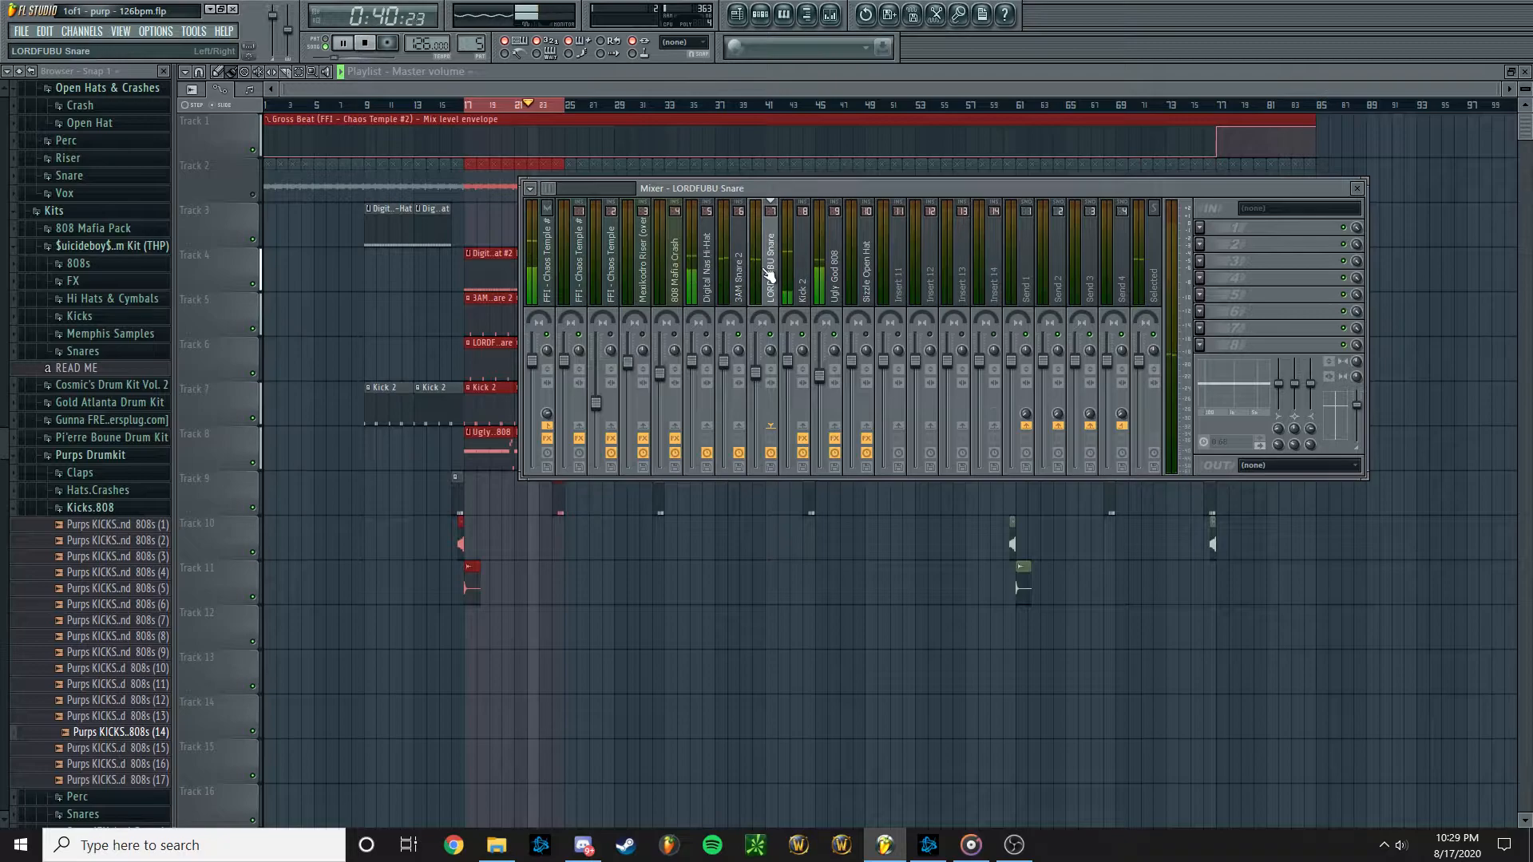
{"action": "left_click", "coordinate": [710, 264]}
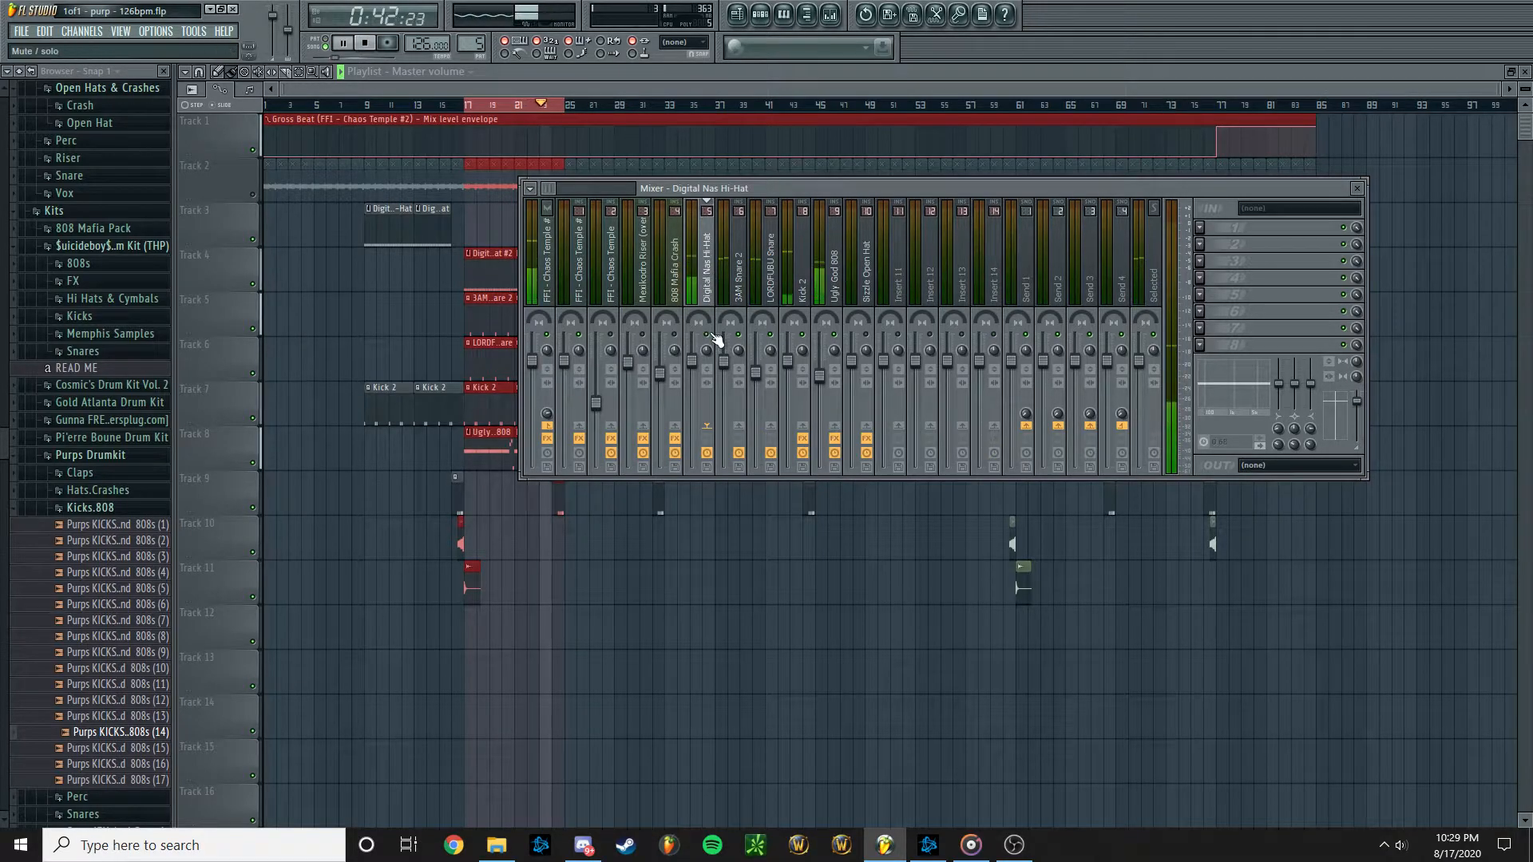
{"action": "left_click_drag", "start_coordinate": [706, 365], "coordinate": [700, 380]}
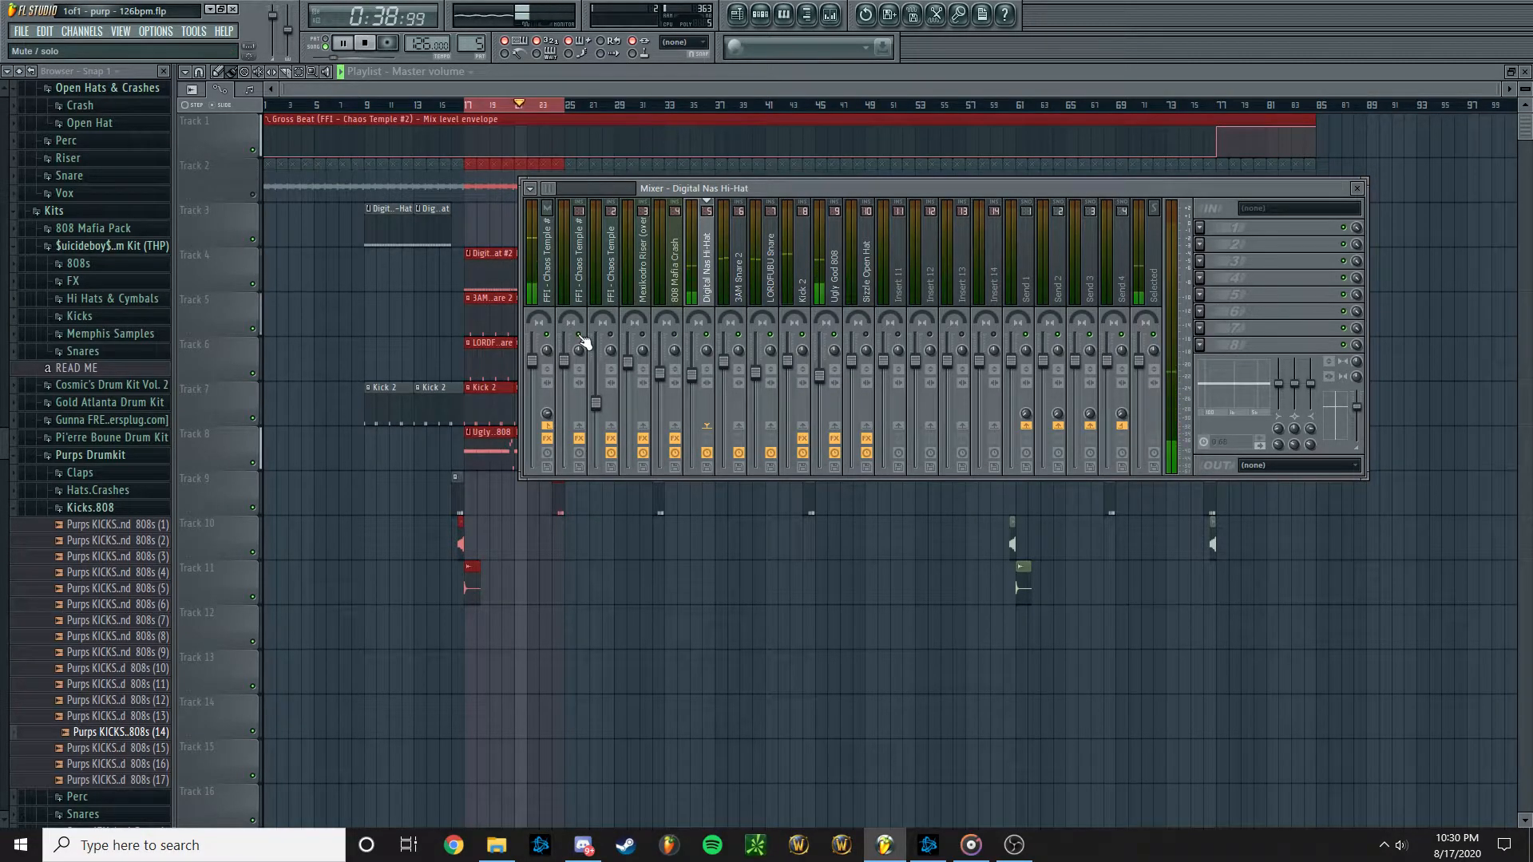
Unmute the melody on Track 2, lower the FFI - Chaos Temple #2 fader to about 77%, and fine-tune the Digital Nas Hi-Hat fader
{"action": "left_click", "coordinate": [255, 195]}
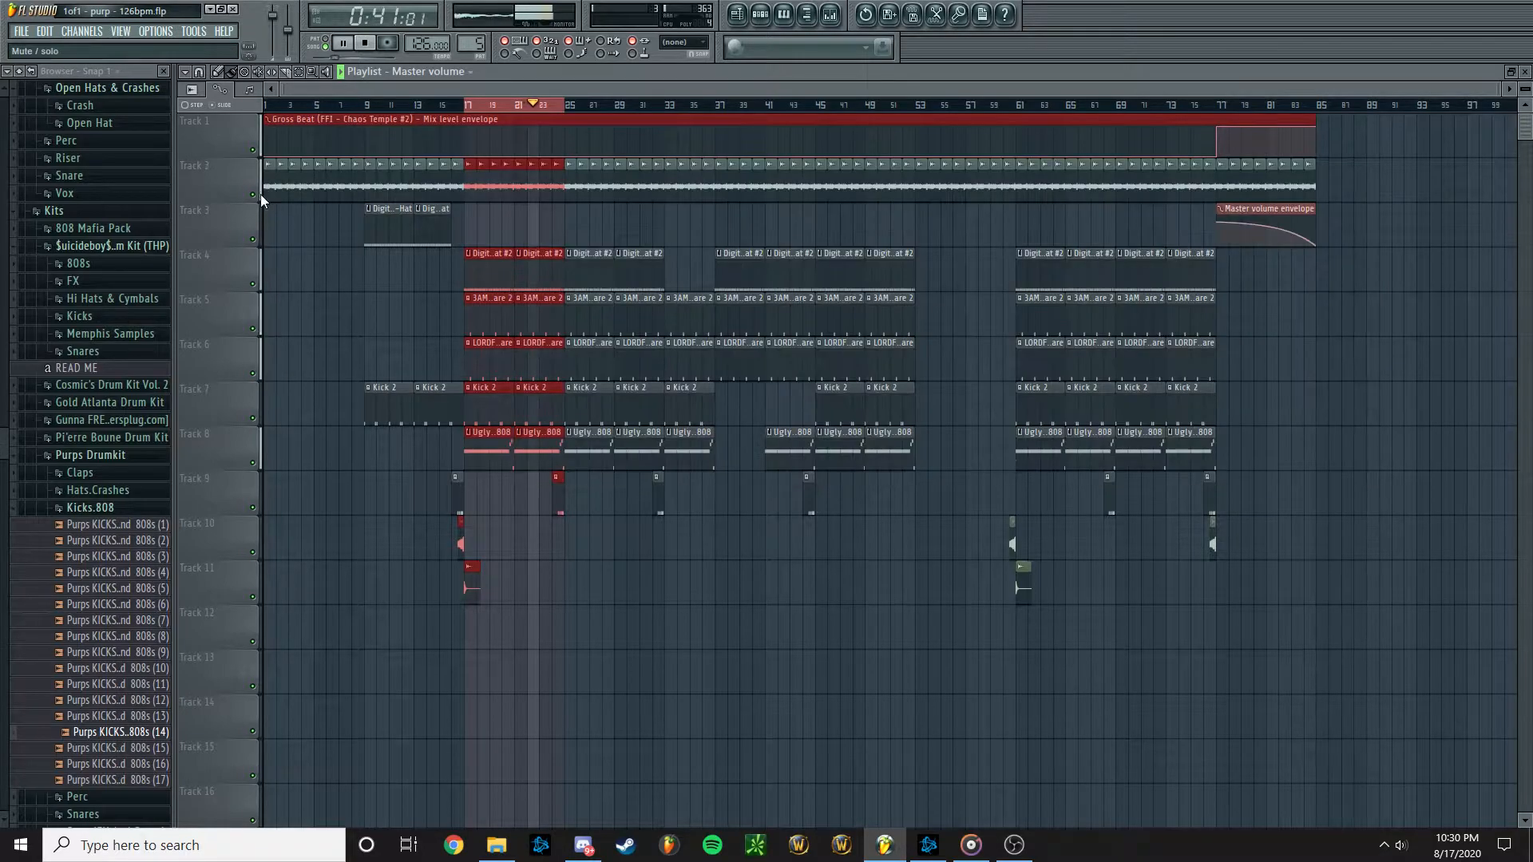
{"action": "left_click", "coordinate": [830, 14]}
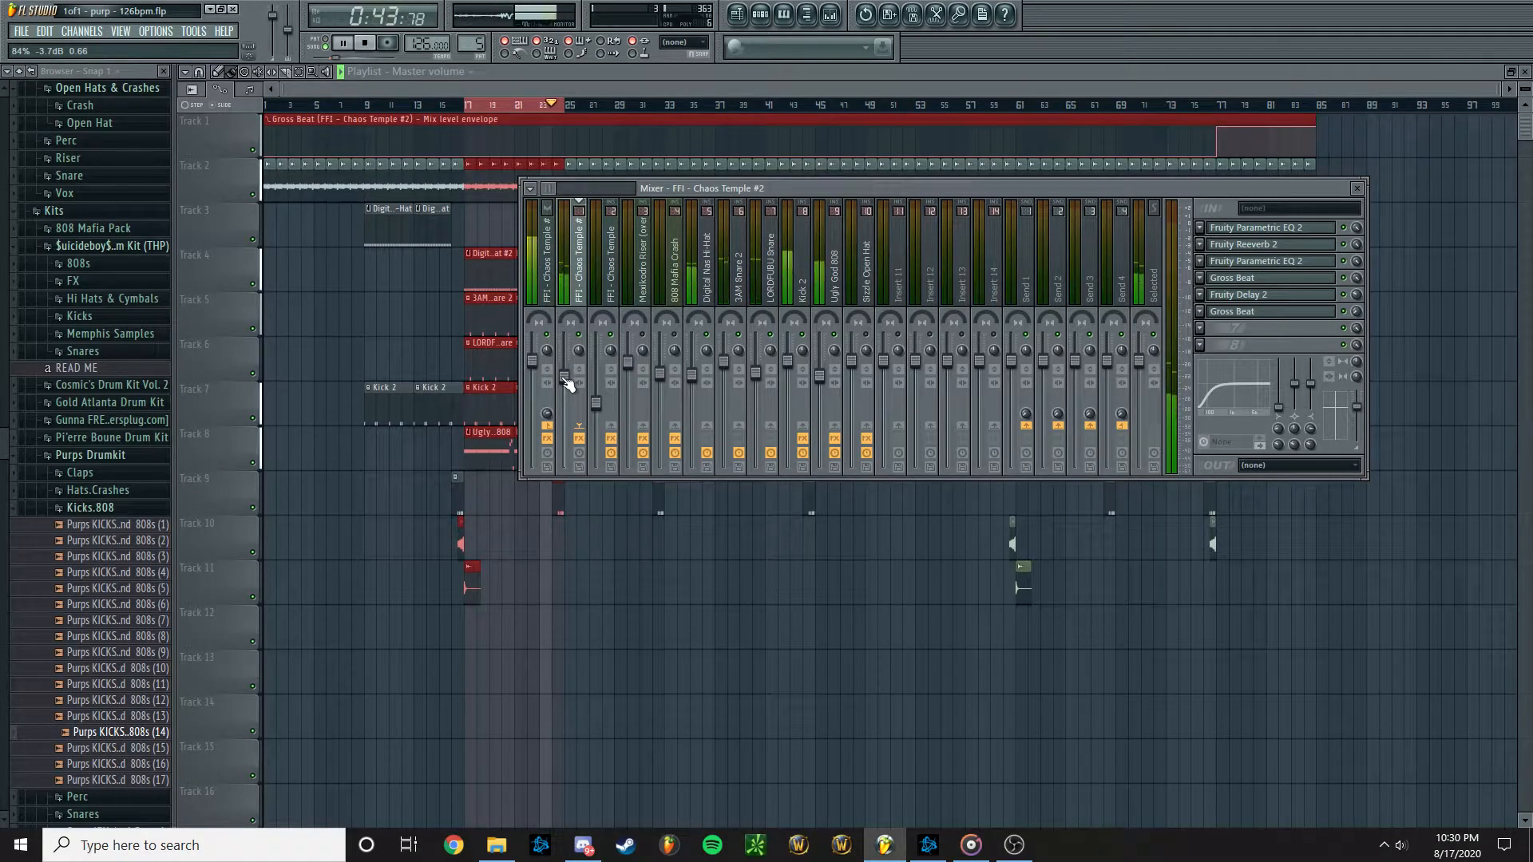
{"action": "left_click_drag", "start_coordinate": [566, 383], "coordinate": [565, 387]}
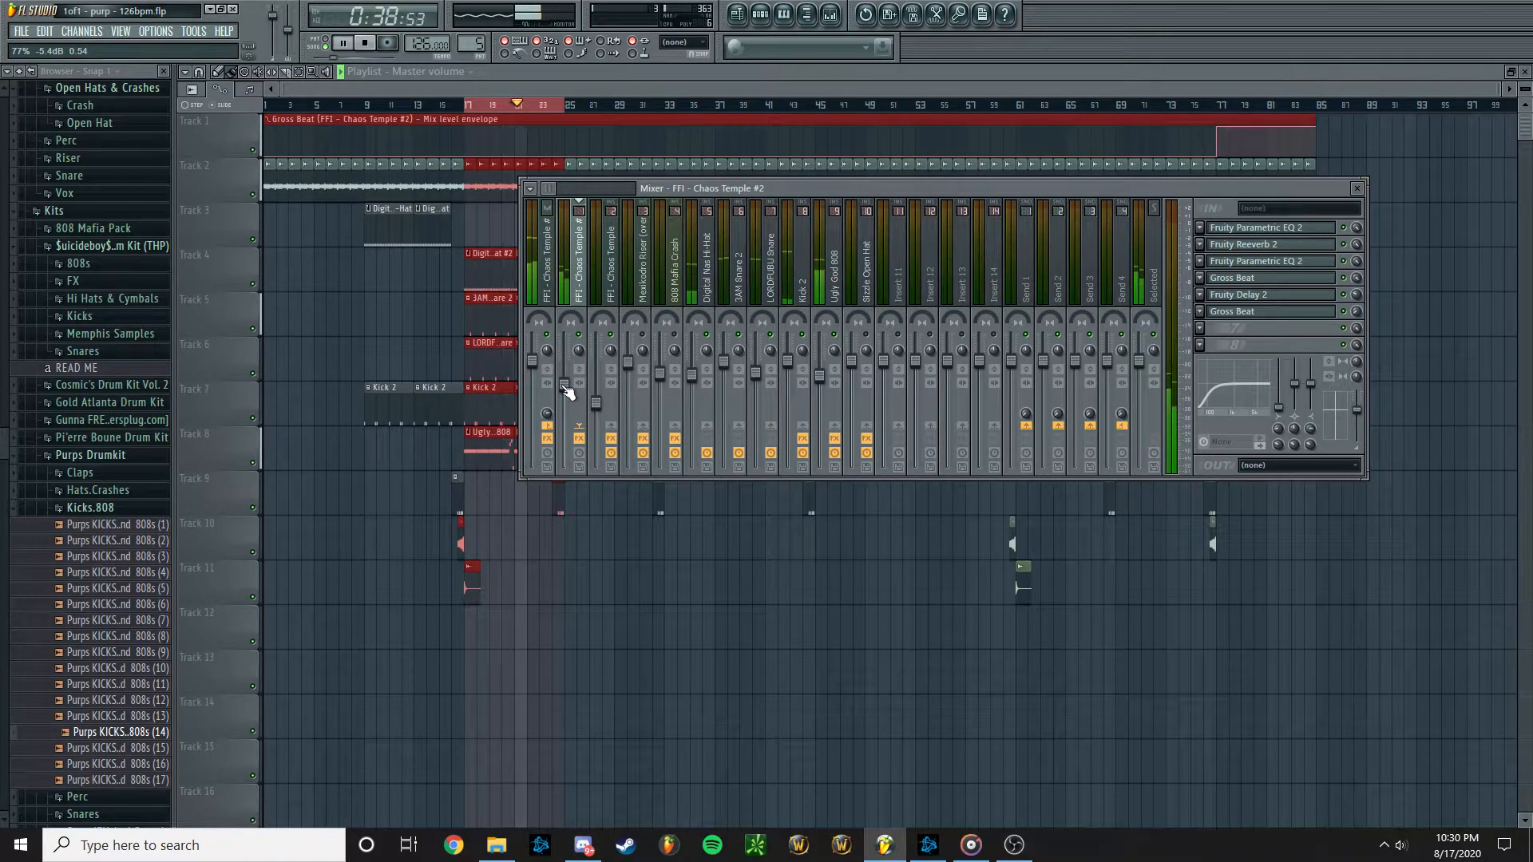
{"action": "left_click", "coordinate": [693, 379]}
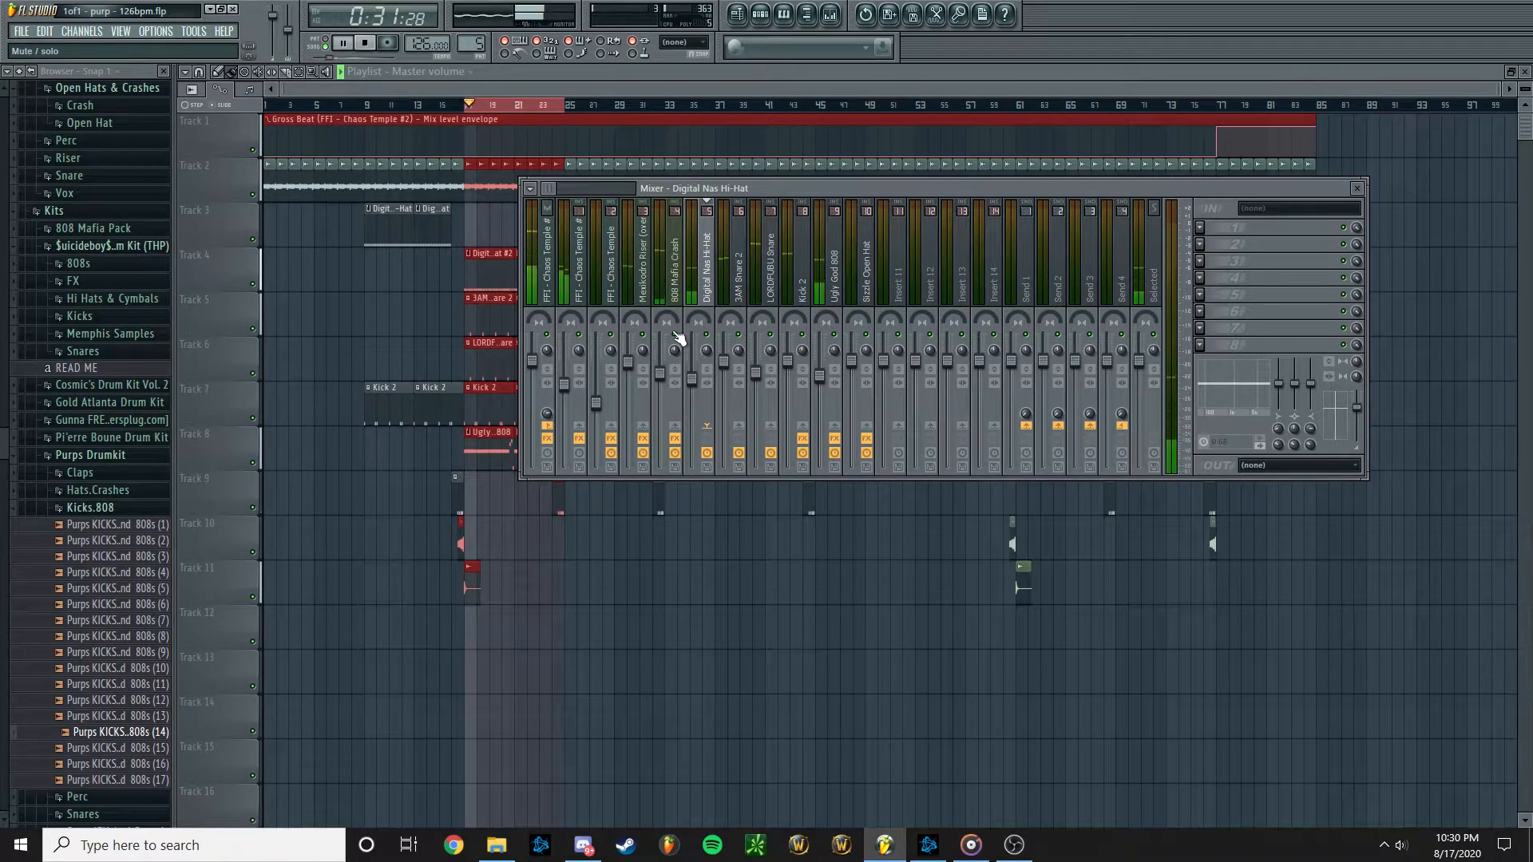
Select the 808 Mafia Crash mixer track, return to the playlist, clear the loop selection, and play from just before bar 16
{"action": "left_click", "coordinate": [677, 274]}
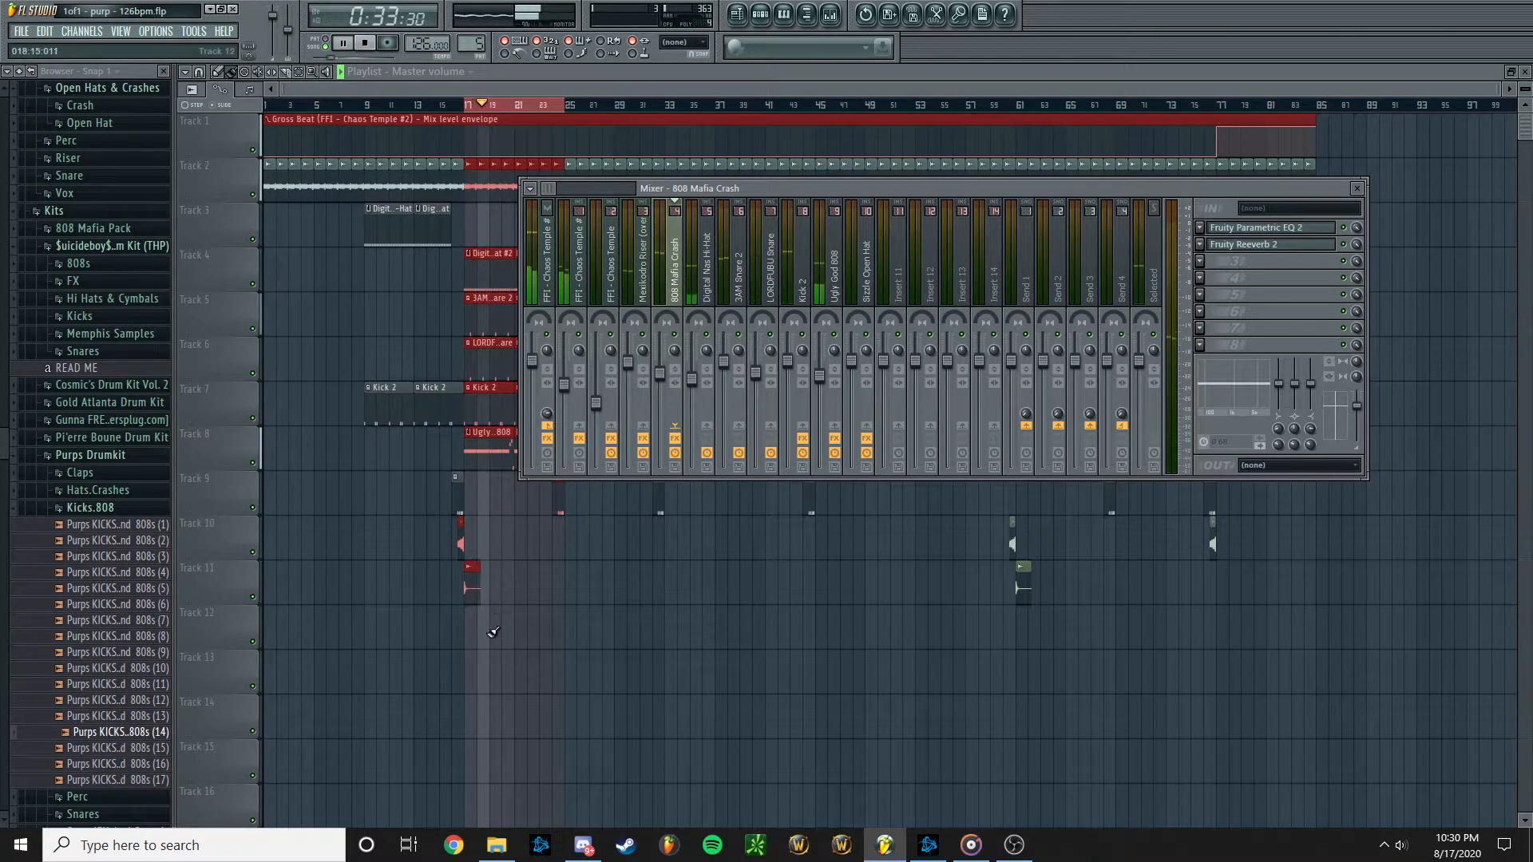
{"action": "key", "text": "F9"}
{"action": "scroll", "coordinate": [511, 111], "scroll_direction": "up", "scroll_amount": 5}
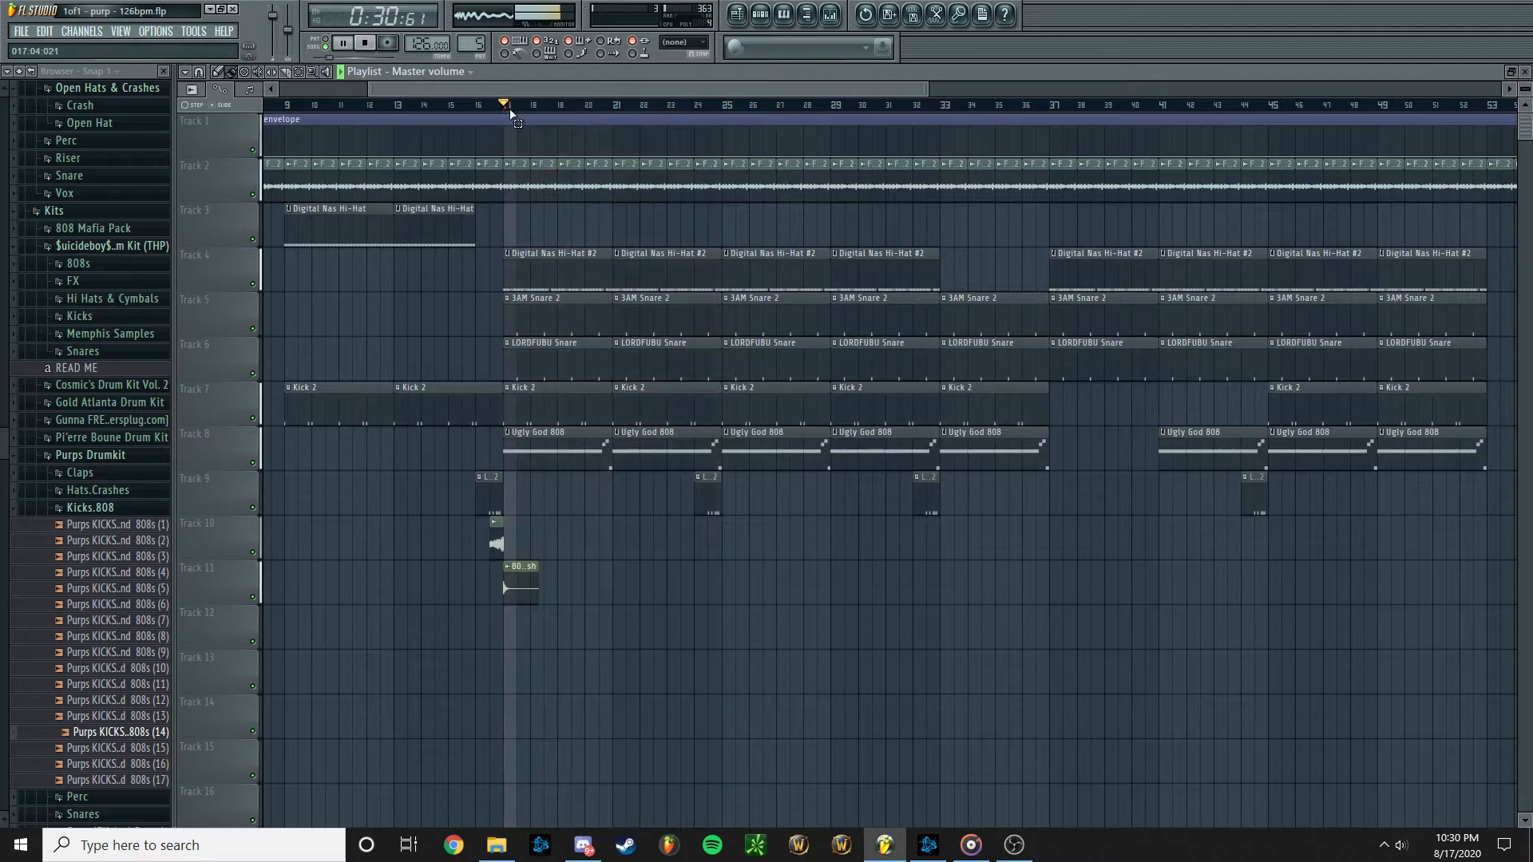
{"action": "left_click_drag", "start_coordinate": [511, 112], "coordinate": [475, 110]}
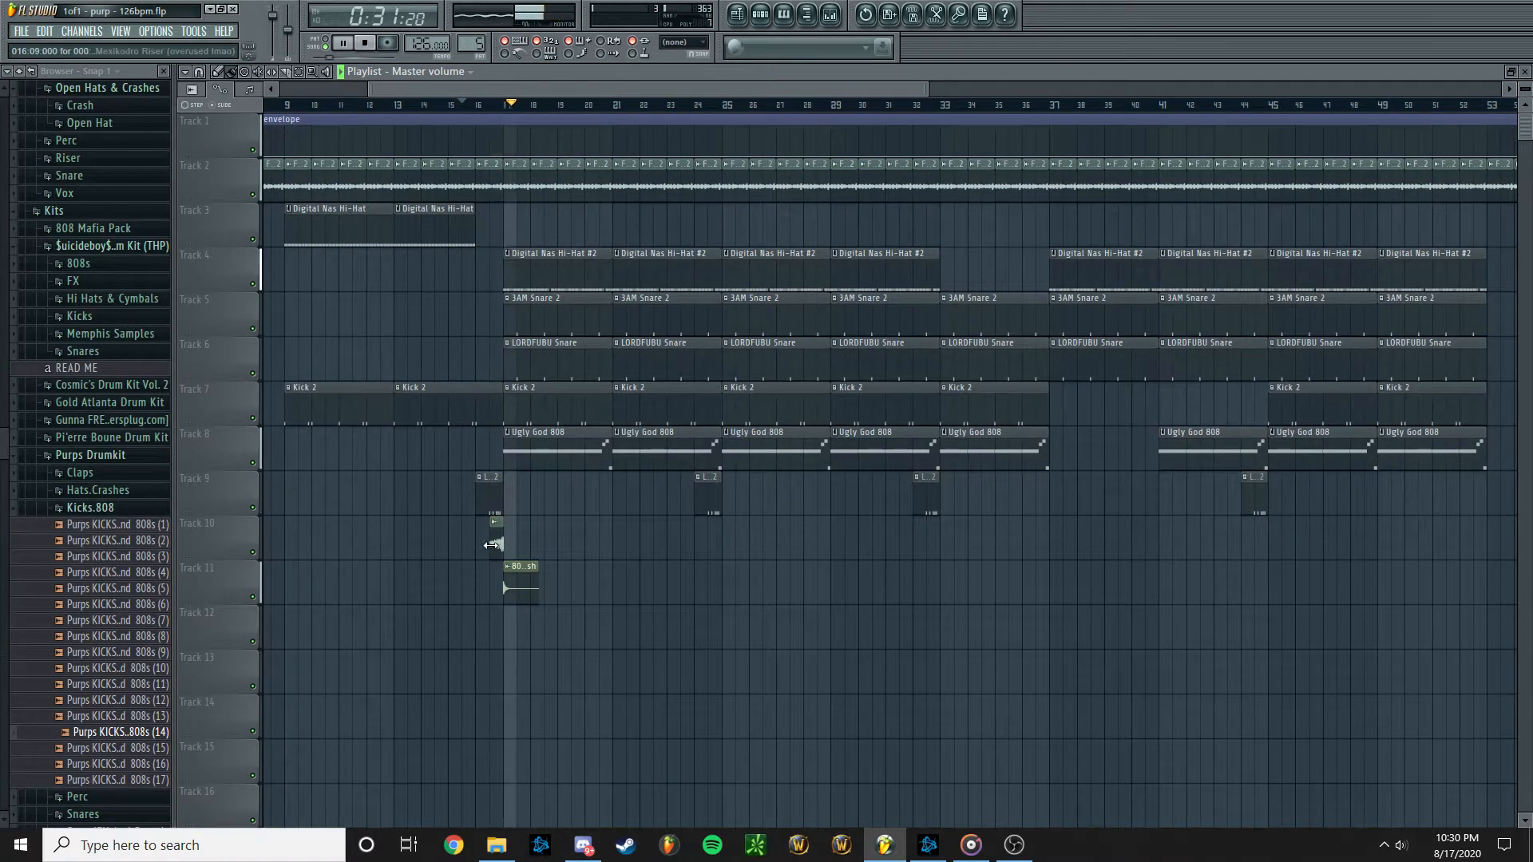
Open the channel settings of the riser clip on Track 10 and the crash clip on Track 11, and stop playback
{"action": "double_click", "coordinate": [496, 534]}
{"action": "double_click", "coordinate": [527, 575]}
{"action": "key", "text": "space"}
Reopen the mixer and inspect the Fruity Parametric EQ 2 and Fruity Reeverb 2 settings on 808 Mafia Crash
{"action": "left_click", "coordinate": [831, 22]}
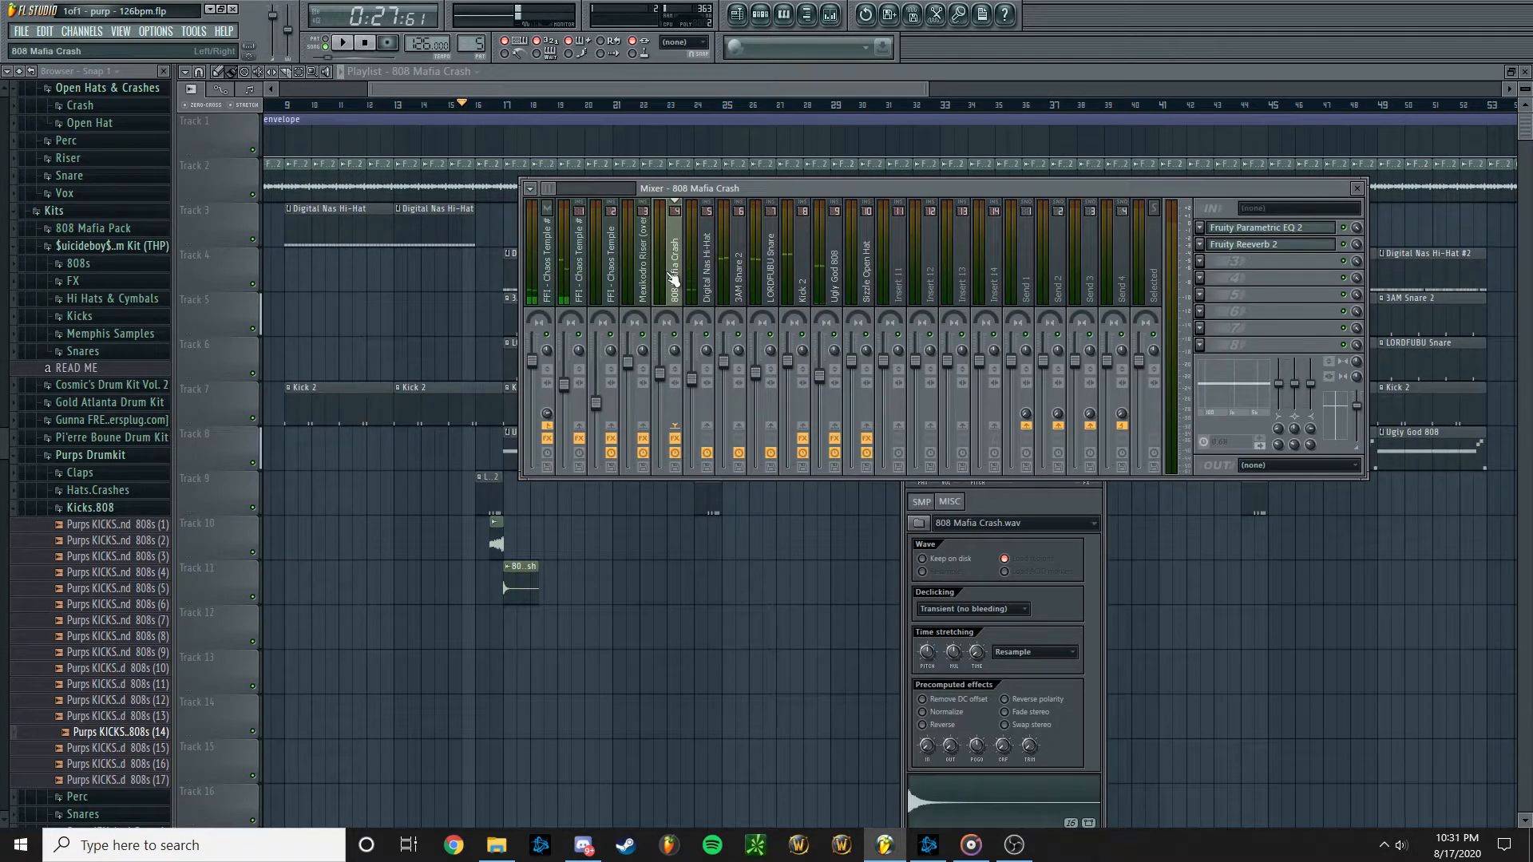
{"action": "left_click", "coordinate": [1224, 230]}
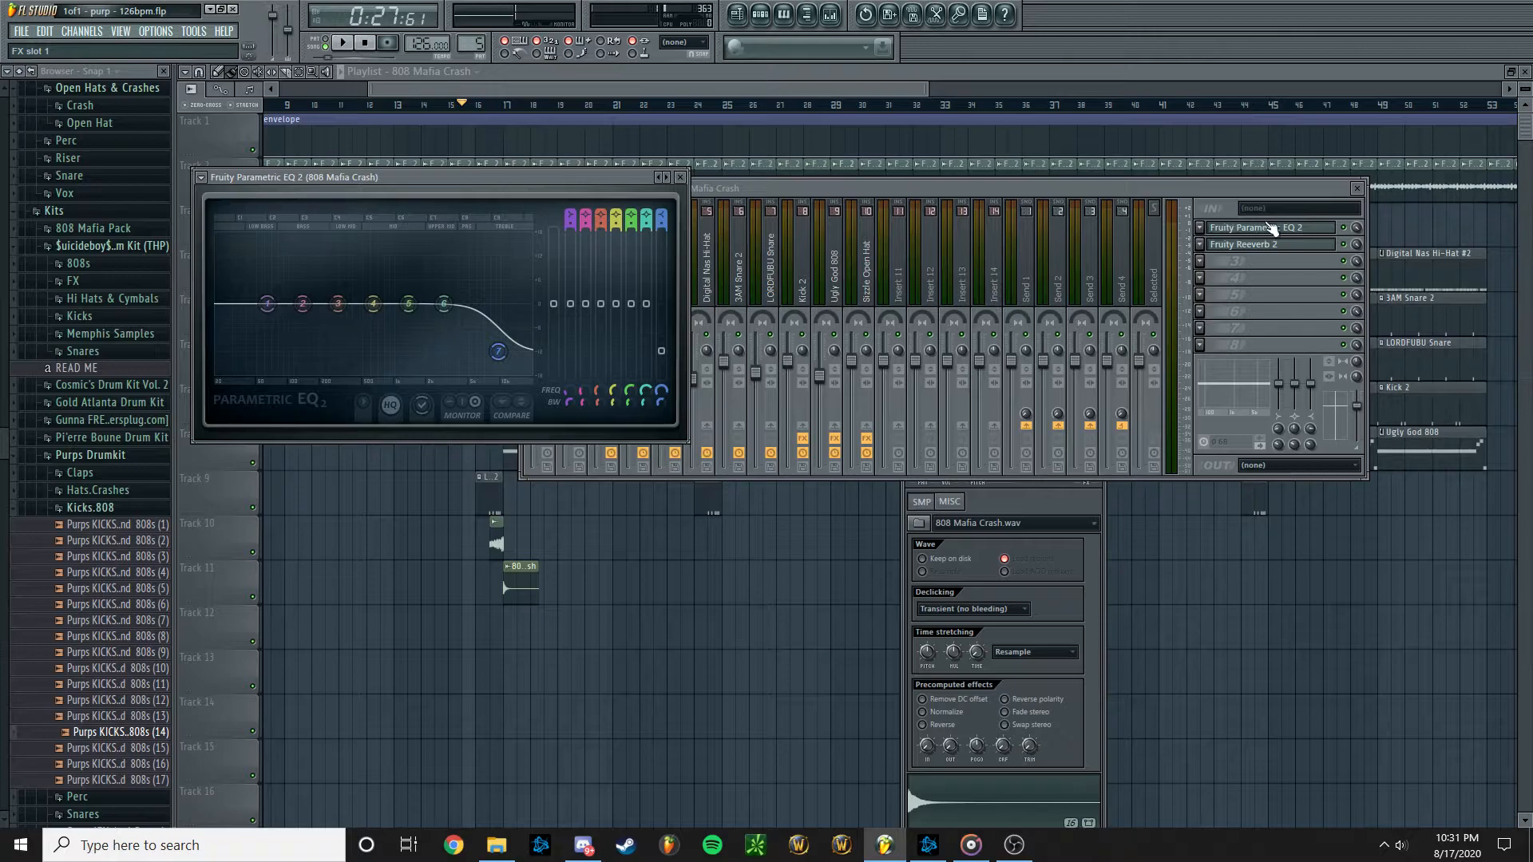
{"action": "left_click", "coordinate": [1236, 244]}
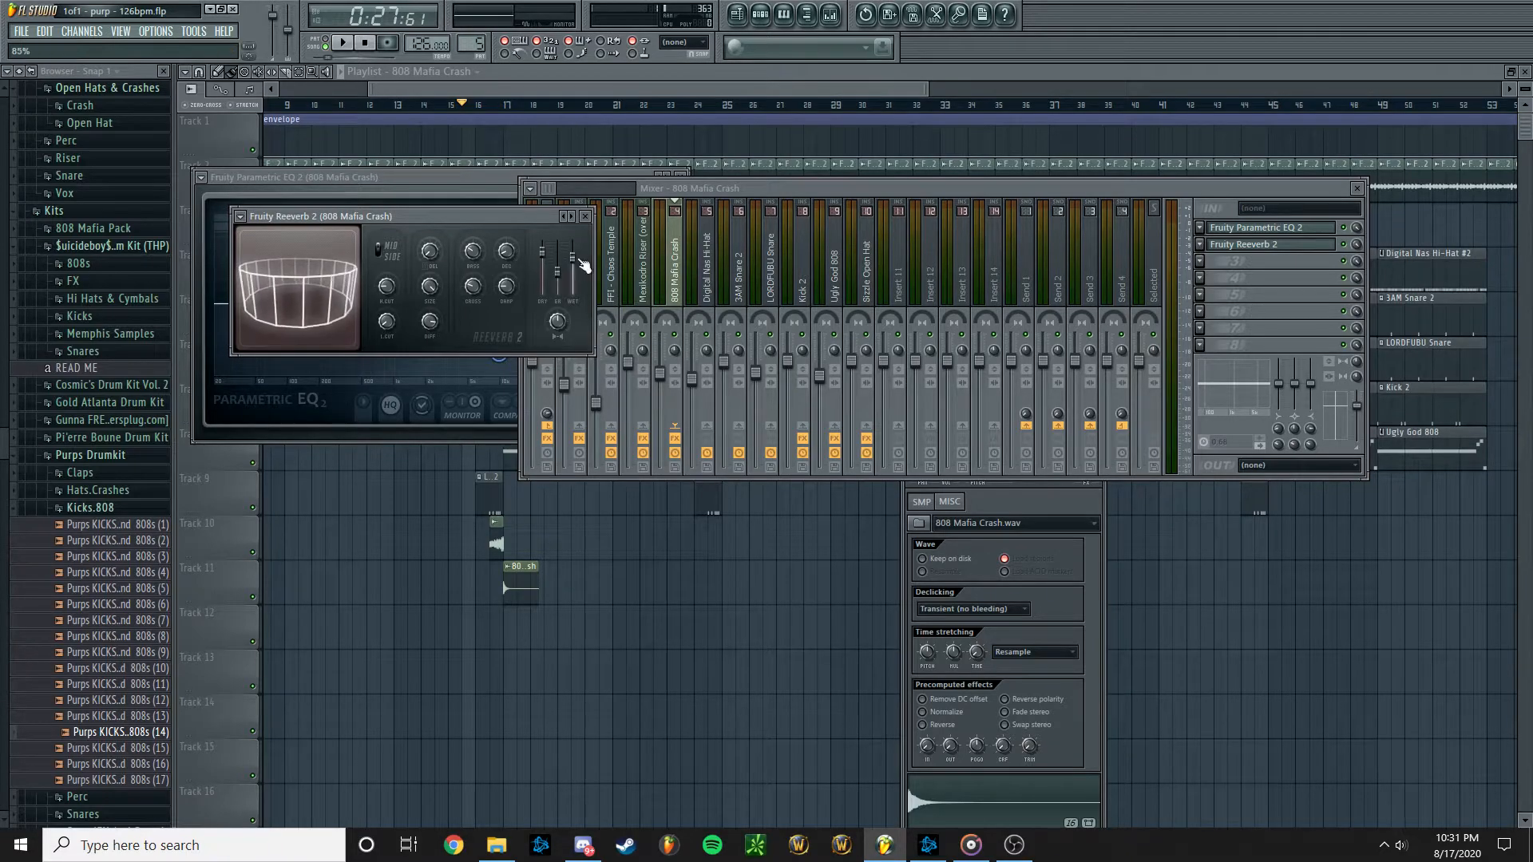
{"action": "left_click", "coordinate": [762, 190]}
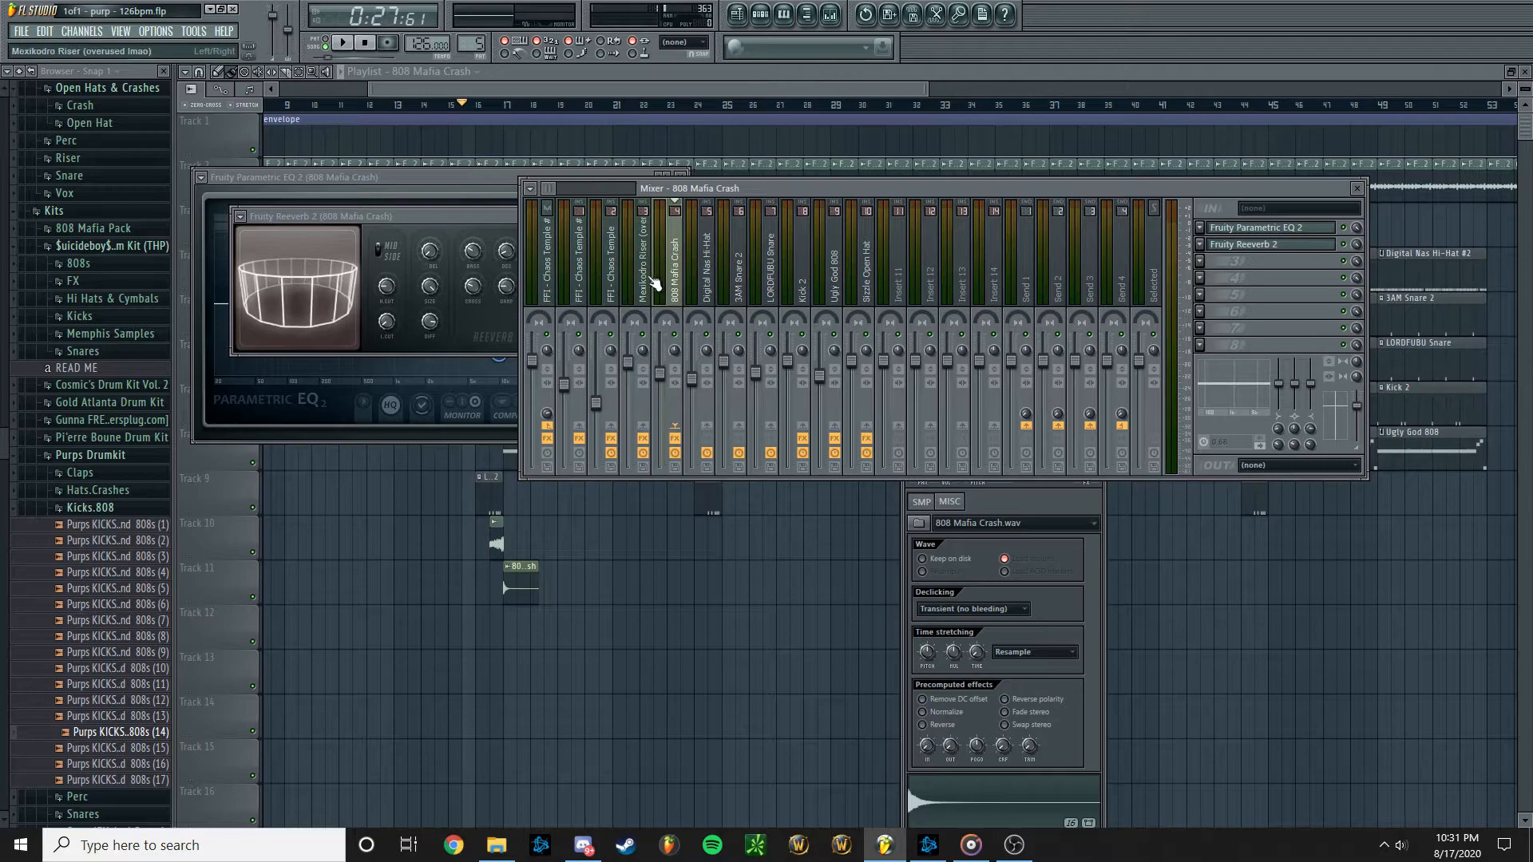
On the Mexikodro Riser EQ, raise the high-shelf band 7 and shift the low-shelf band 1 to a slightly higher frequency
{"action": "left_click", "coordinate": [646, 284]}
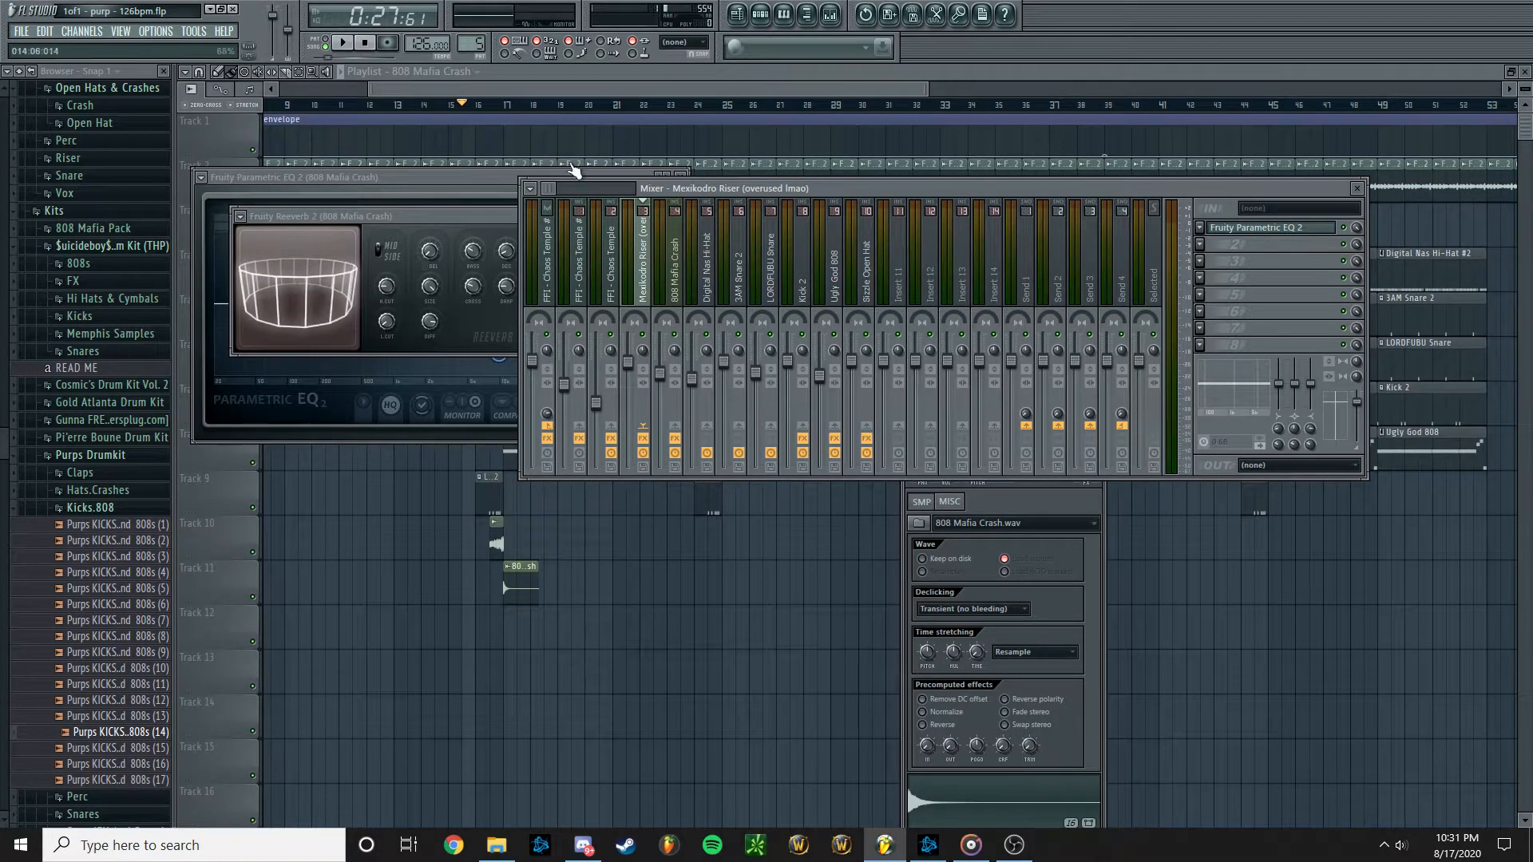
{"action": "left_click", "coordinate": [1299, 232]}
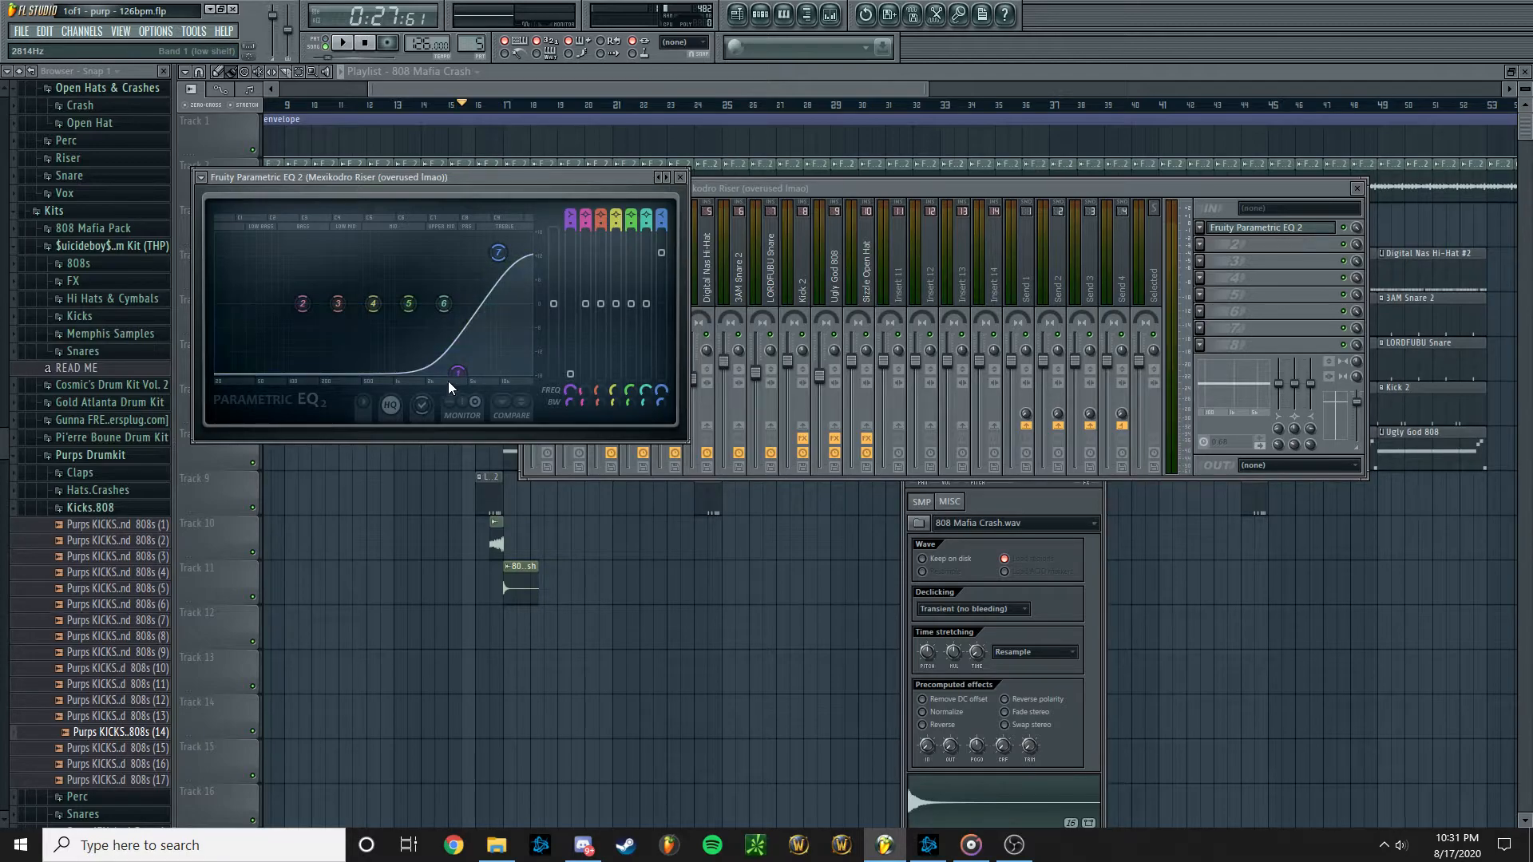
{"action": "left_click_drag", "start_coordinate": [498, 253], "coordinate": [499, 240]}
{"action": "left_click_drag", "start_coordinate": [469, 375], "coordinate": [475, 374]}
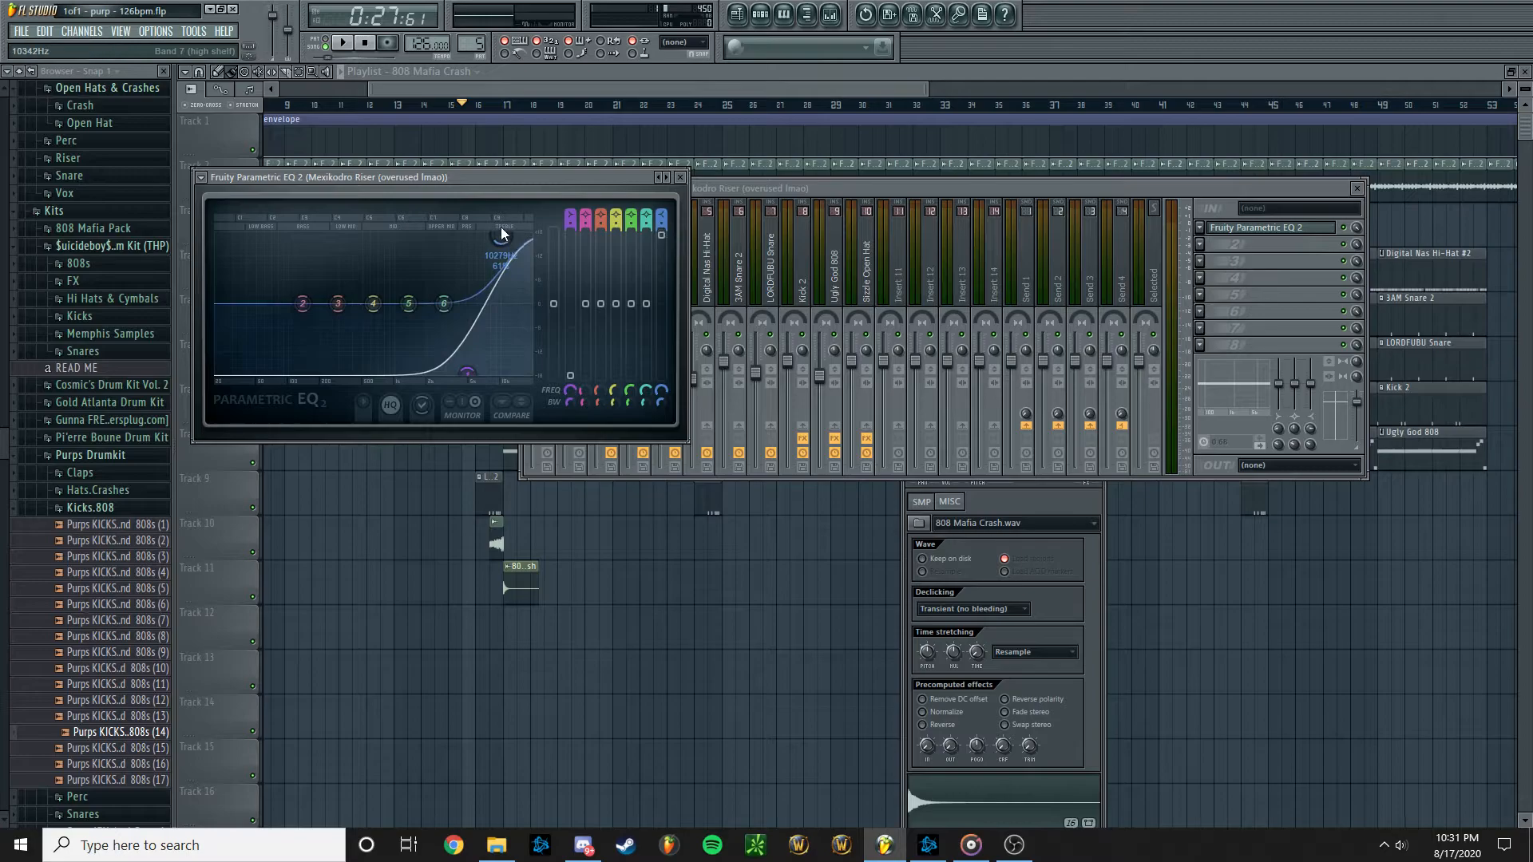
Play the playlist from about bar 15, inspect the LORDFUBU Snare #2 pattern on Track 9, and return to the playlist
{"action": "left_click", "coordinate": [462, 110]}
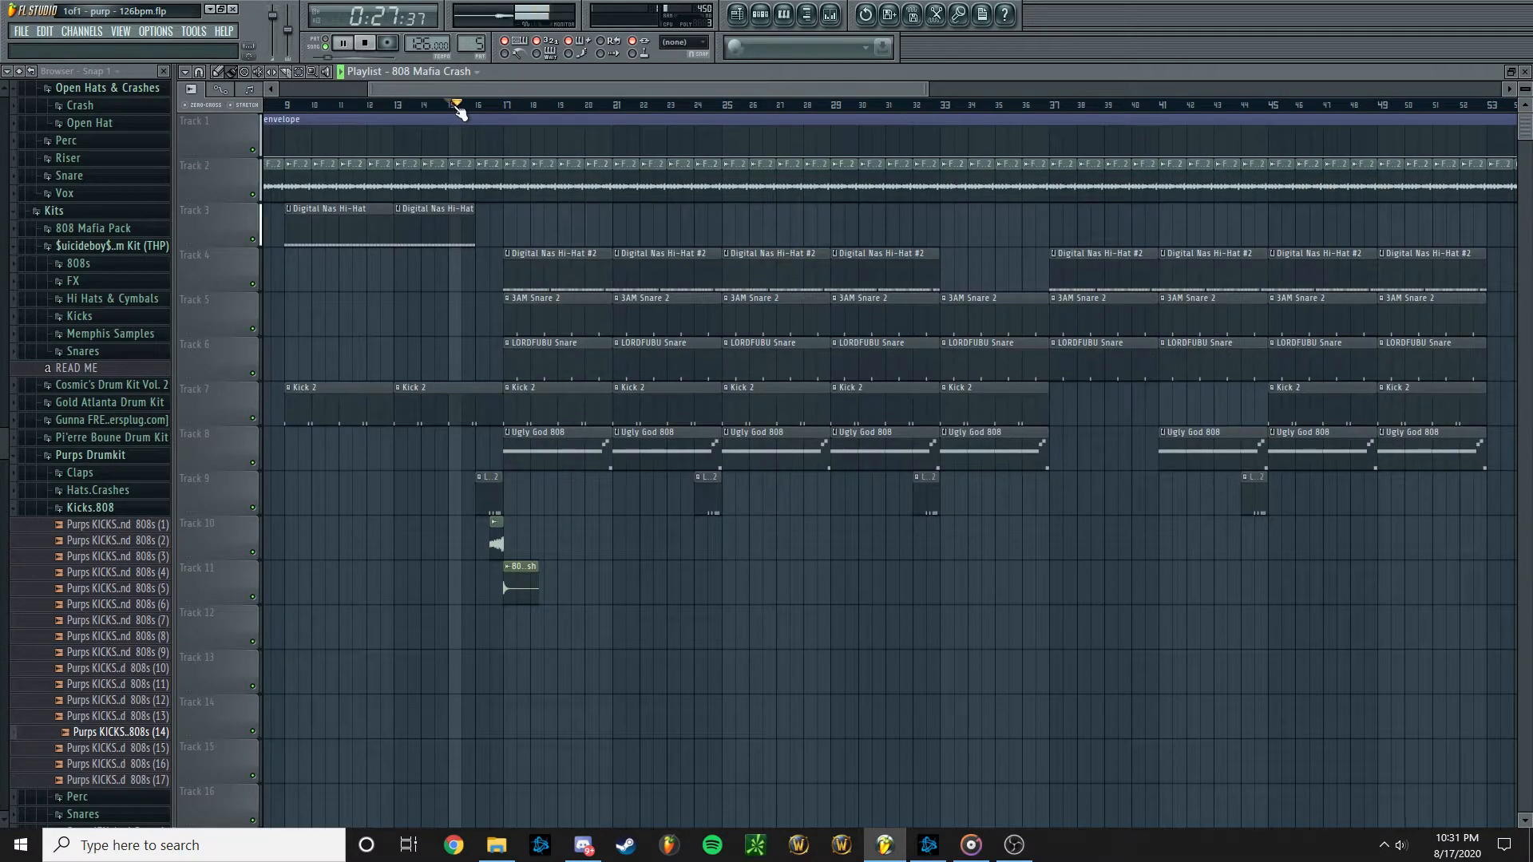
{"action": "double_click", "coordinate": [487, 491]}
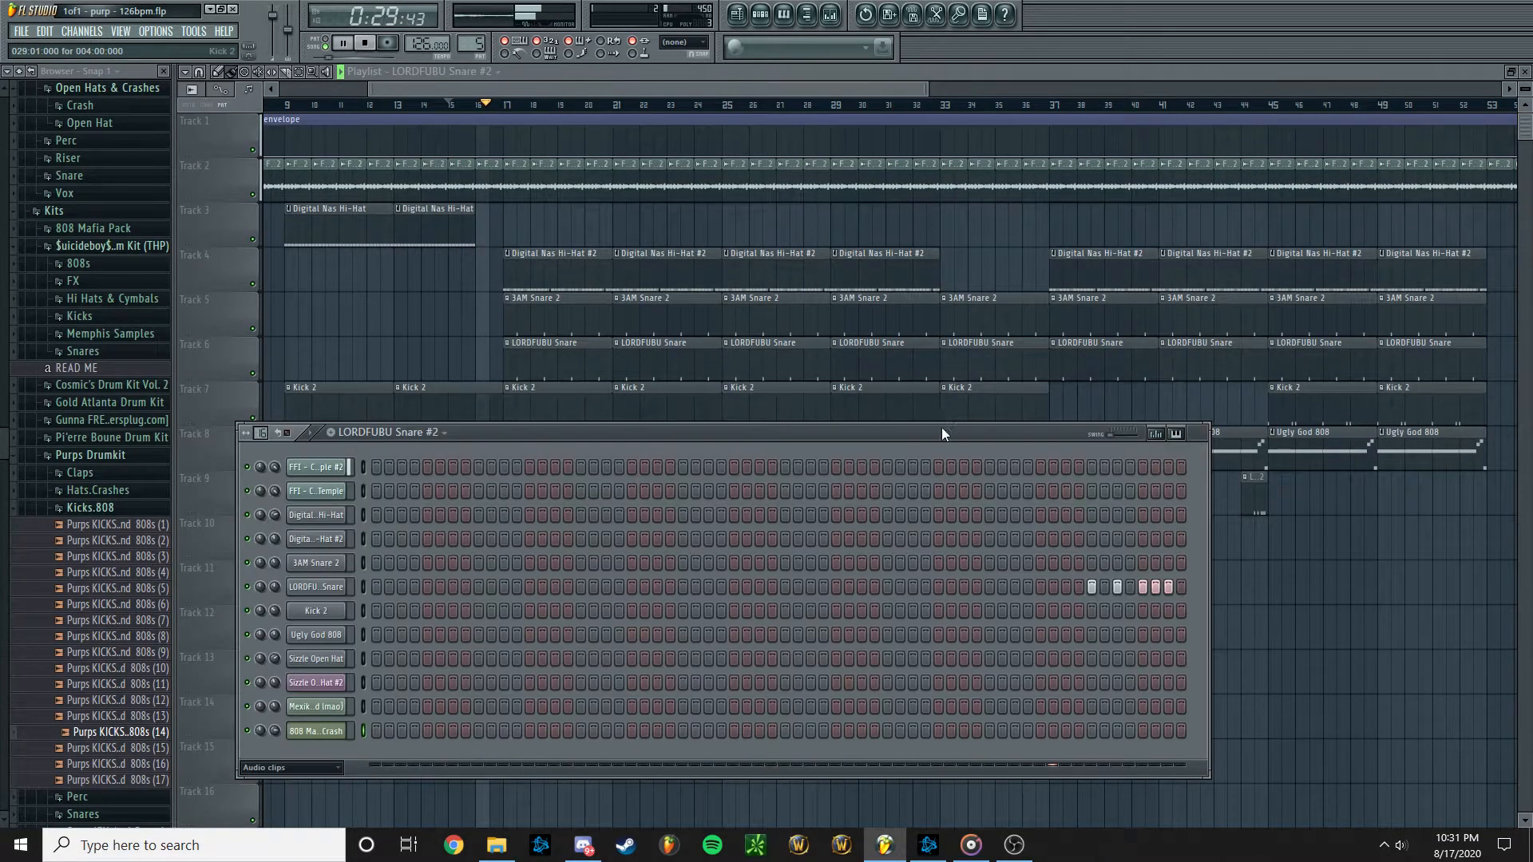
{"action": "left_click", "coordinate": [604, 84]}
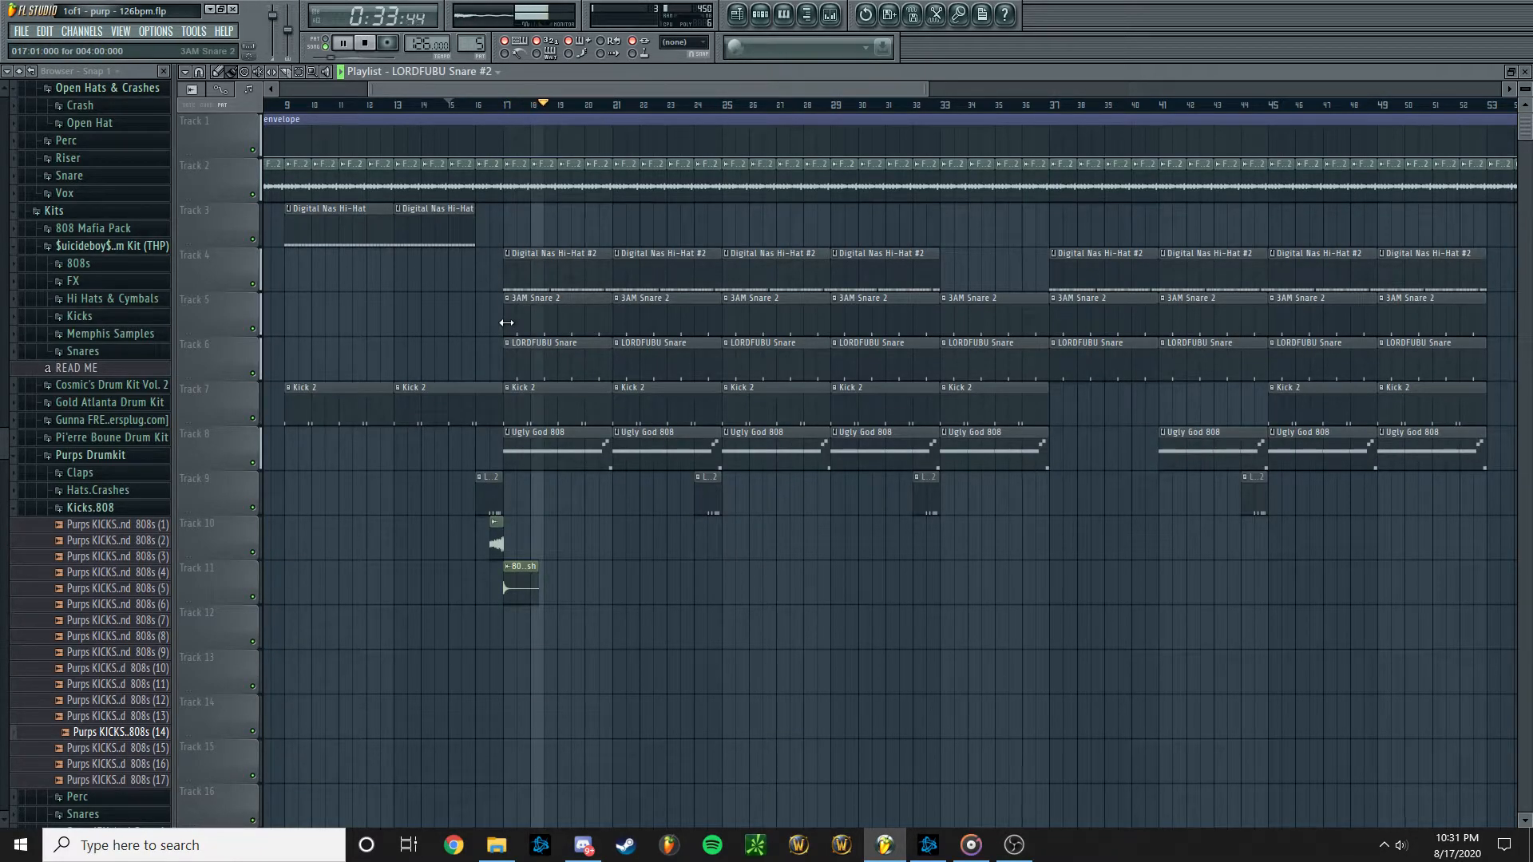
Open the Sidechain Gross Beat on the FFI - Chaos Temple #2 mixer track, move its window below the meters, and stop playback
{"action": "left_click", "coordinate": [832, 15]}
{"action": "left_click", "coordinate": [576, 265]}
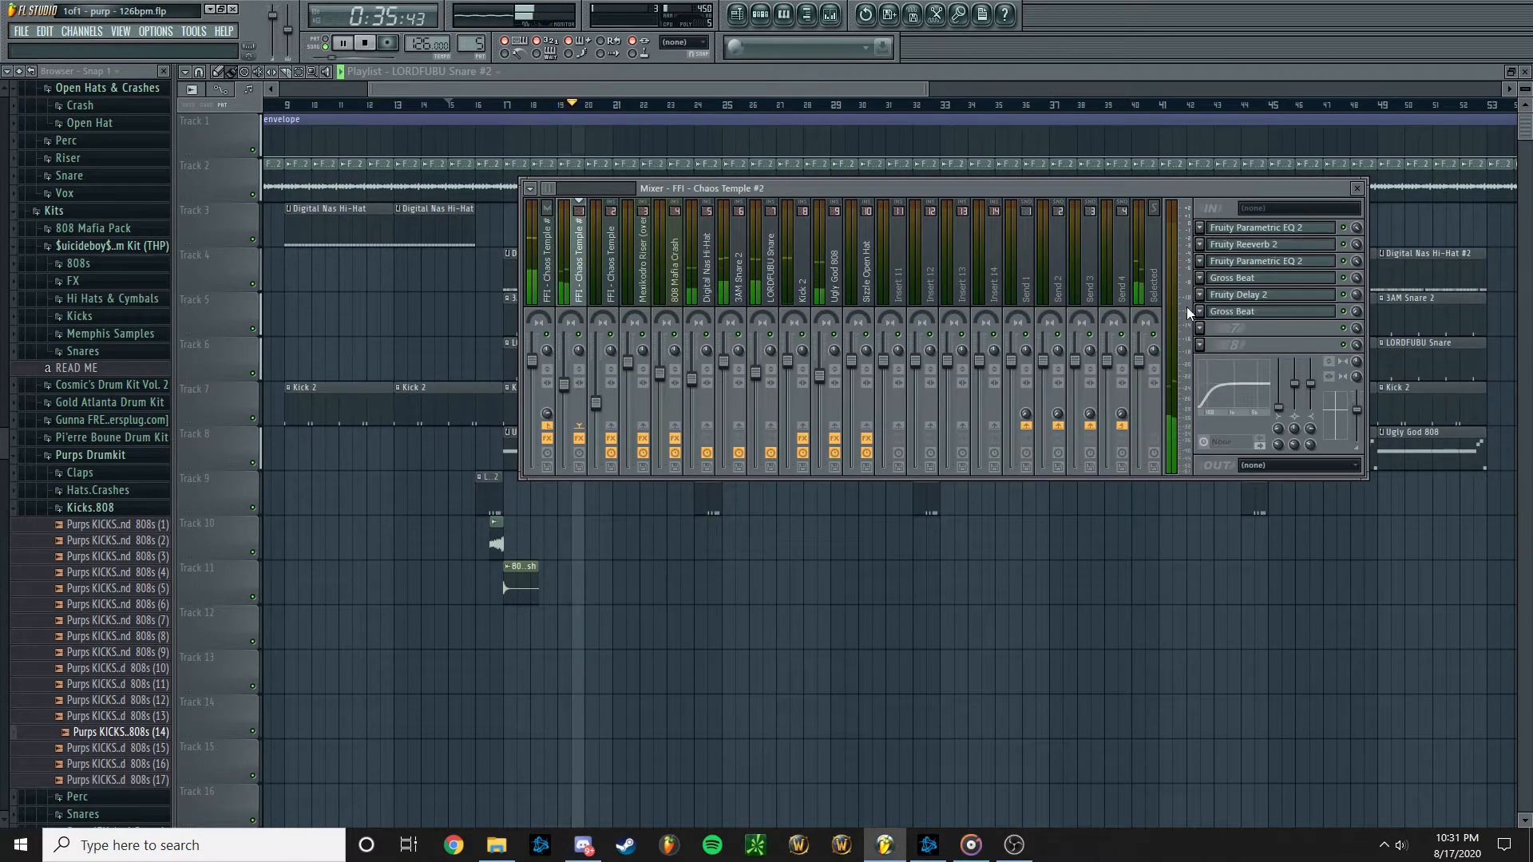
{"action": "left_click", "coordinate": [1258, 286]}
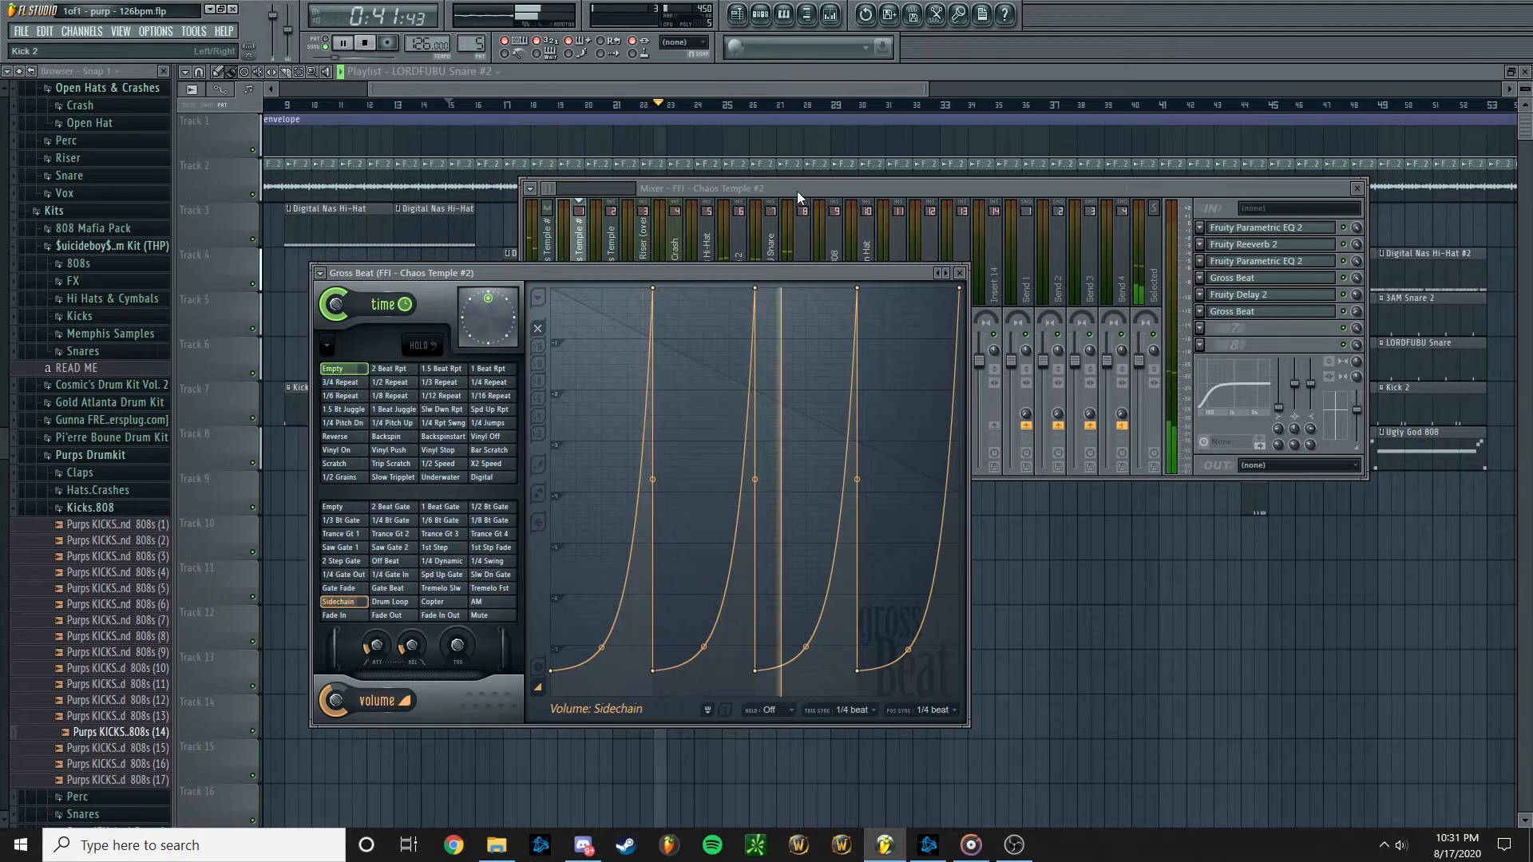
{"action": "left_click_drag", "start_coordinate": [792, 273], "coordinate": [1002, 394]}
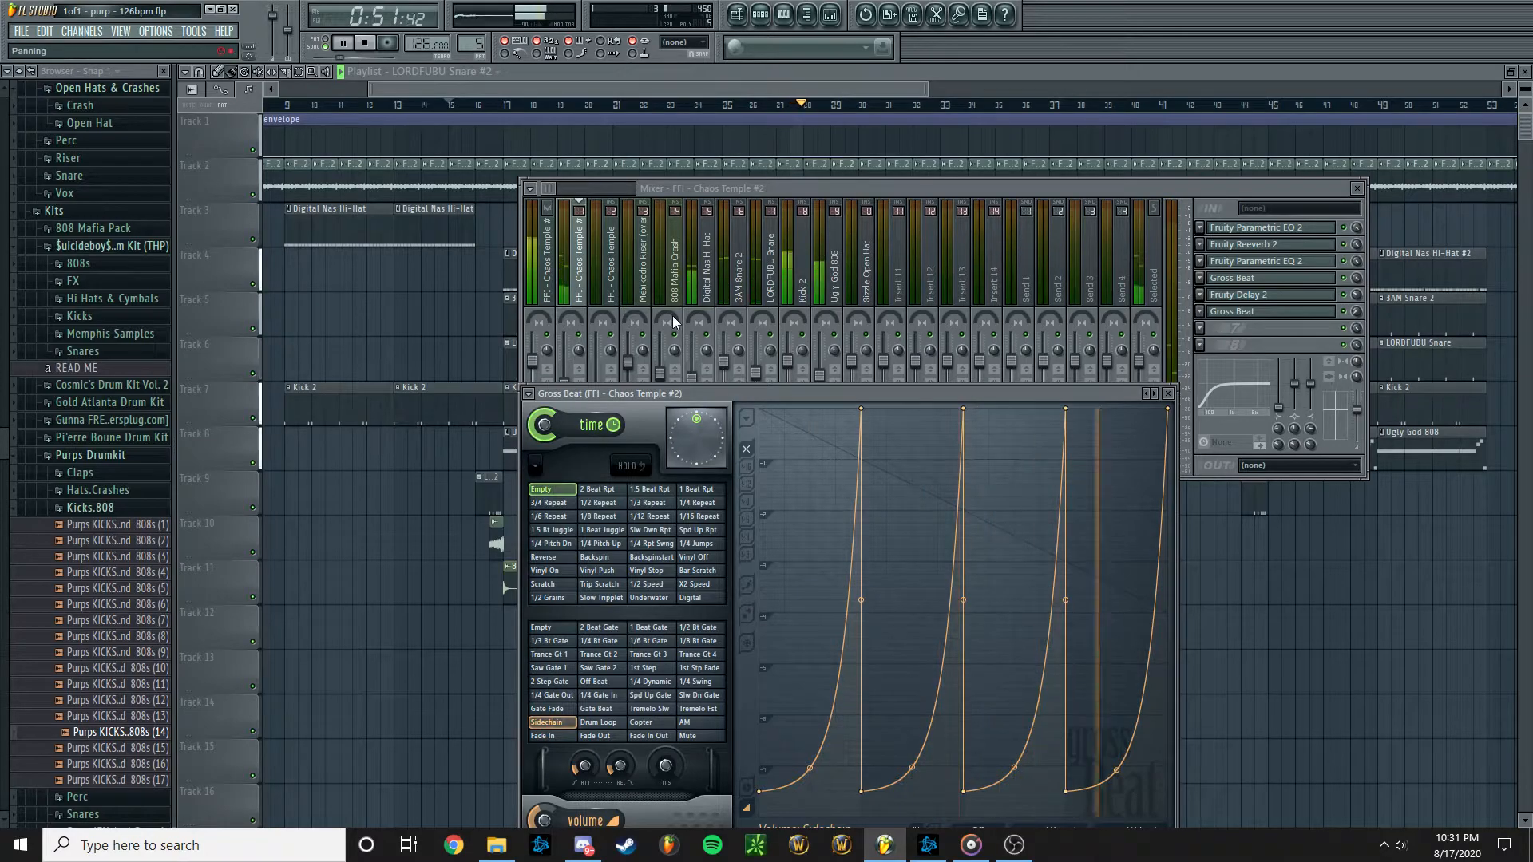
{"action": "key", "text": "space"}
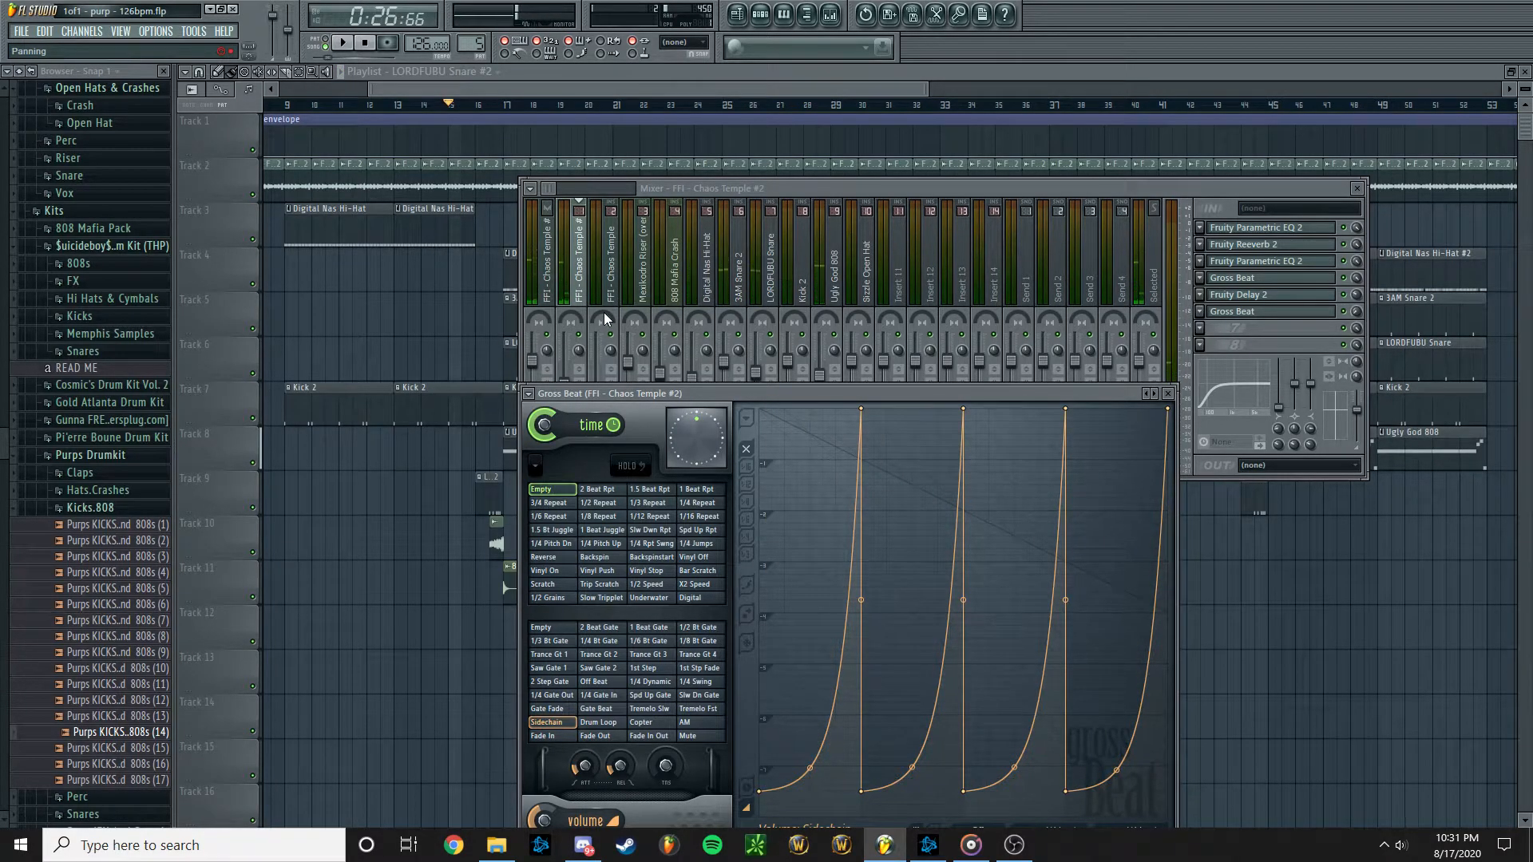
Go through the hi-hat and snare mixer tracks to Kick 2 and examine the low-shelf band of its Fruity Parametric EQ 2
{"action": "left_click", "coordinate": [739, 289]}
{"action": "left_click", "coordinate": [702, 289]}
{"action": "left_click", "coordinate": [738, 286]}
{"action": "left_click", "coordinate": [770, 283]}
{"action": "left_click", "coordinate": [803, 281]}
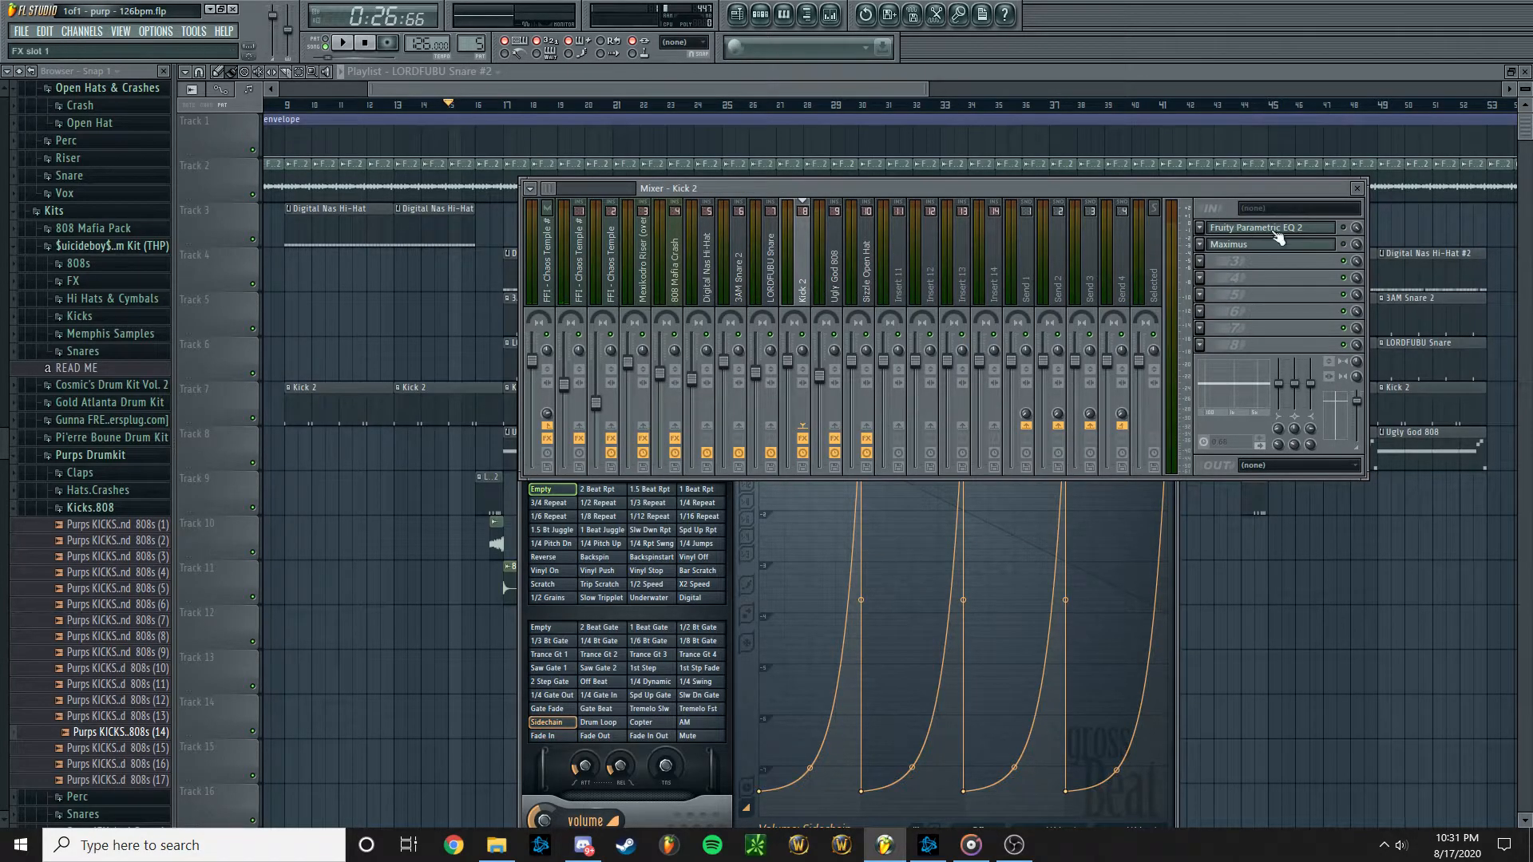
{"action": "left_click", "coordinate": [1329, 231]}
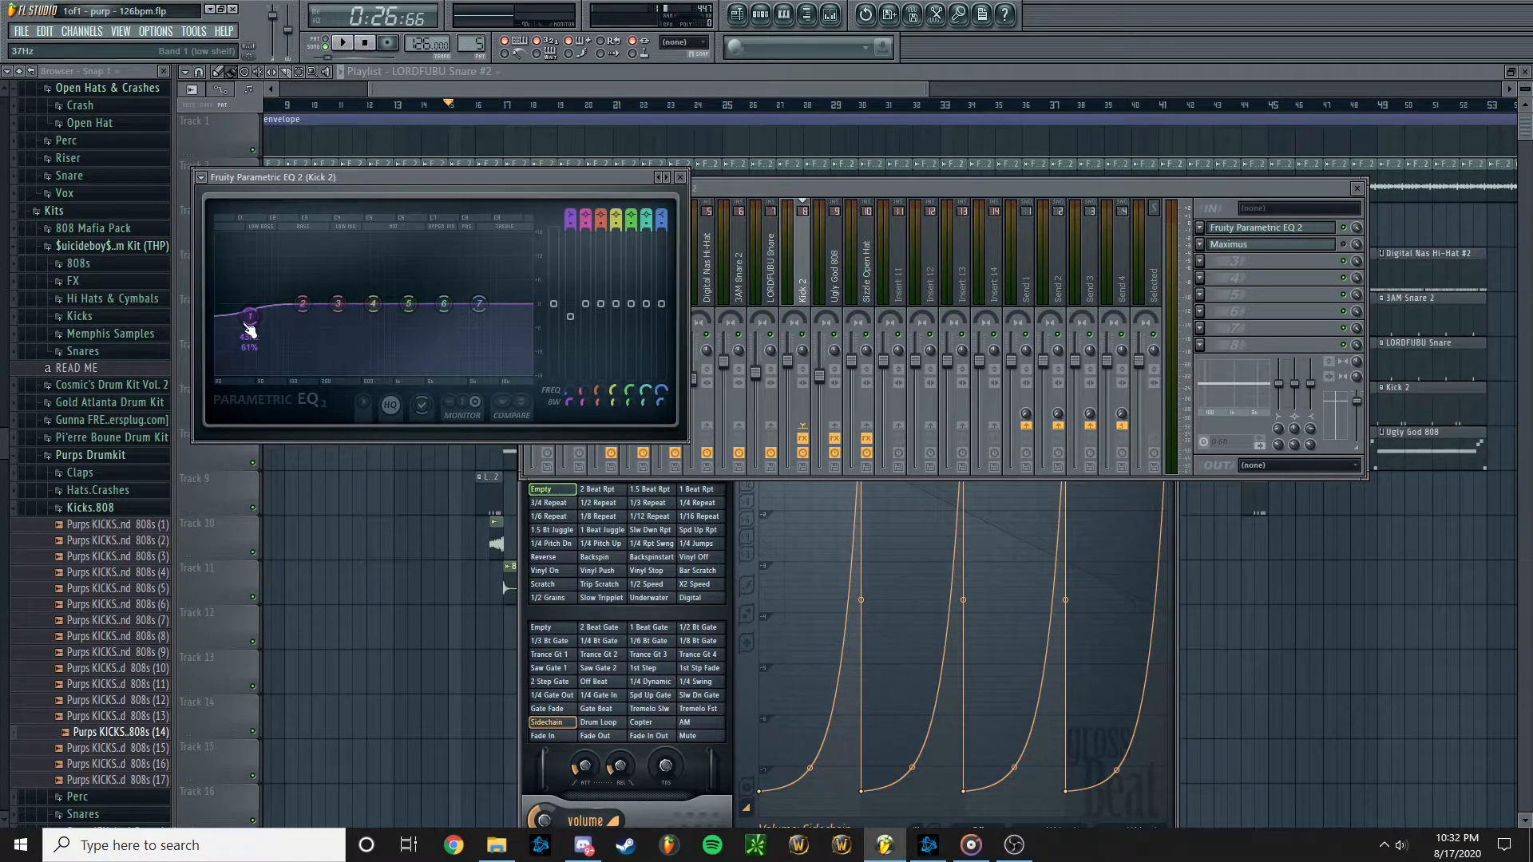
{"action": "left_click", "coordinate": [784, 223]}
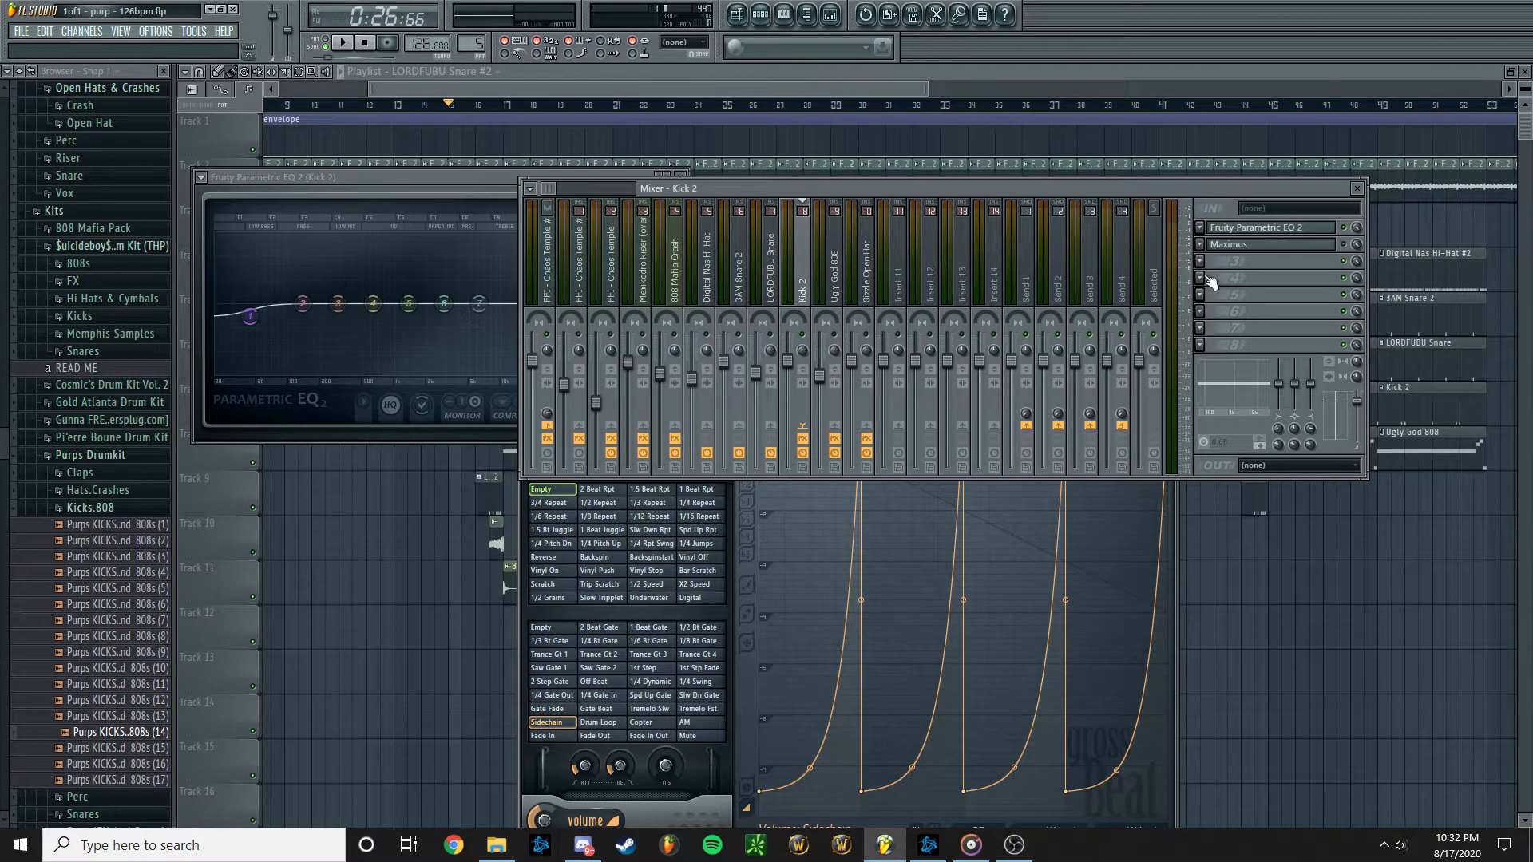
Play the beat, open Maximus on Kick 2, and lower the Kick 2 fader substantially
{"action": "key", "text": "space"}
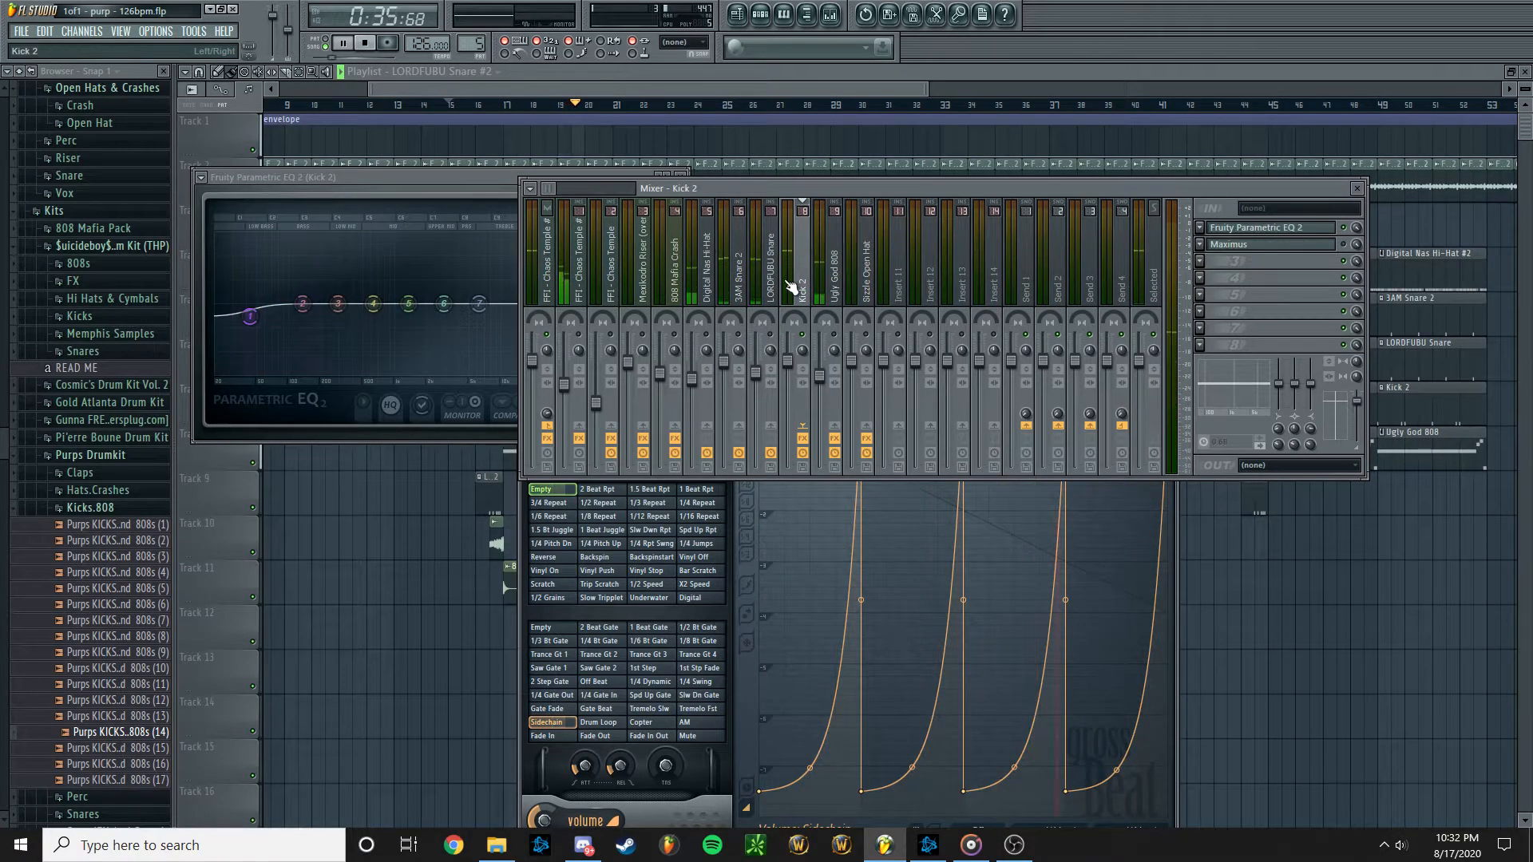
{"action": "left_click", "coordinate": [1295, 247]}
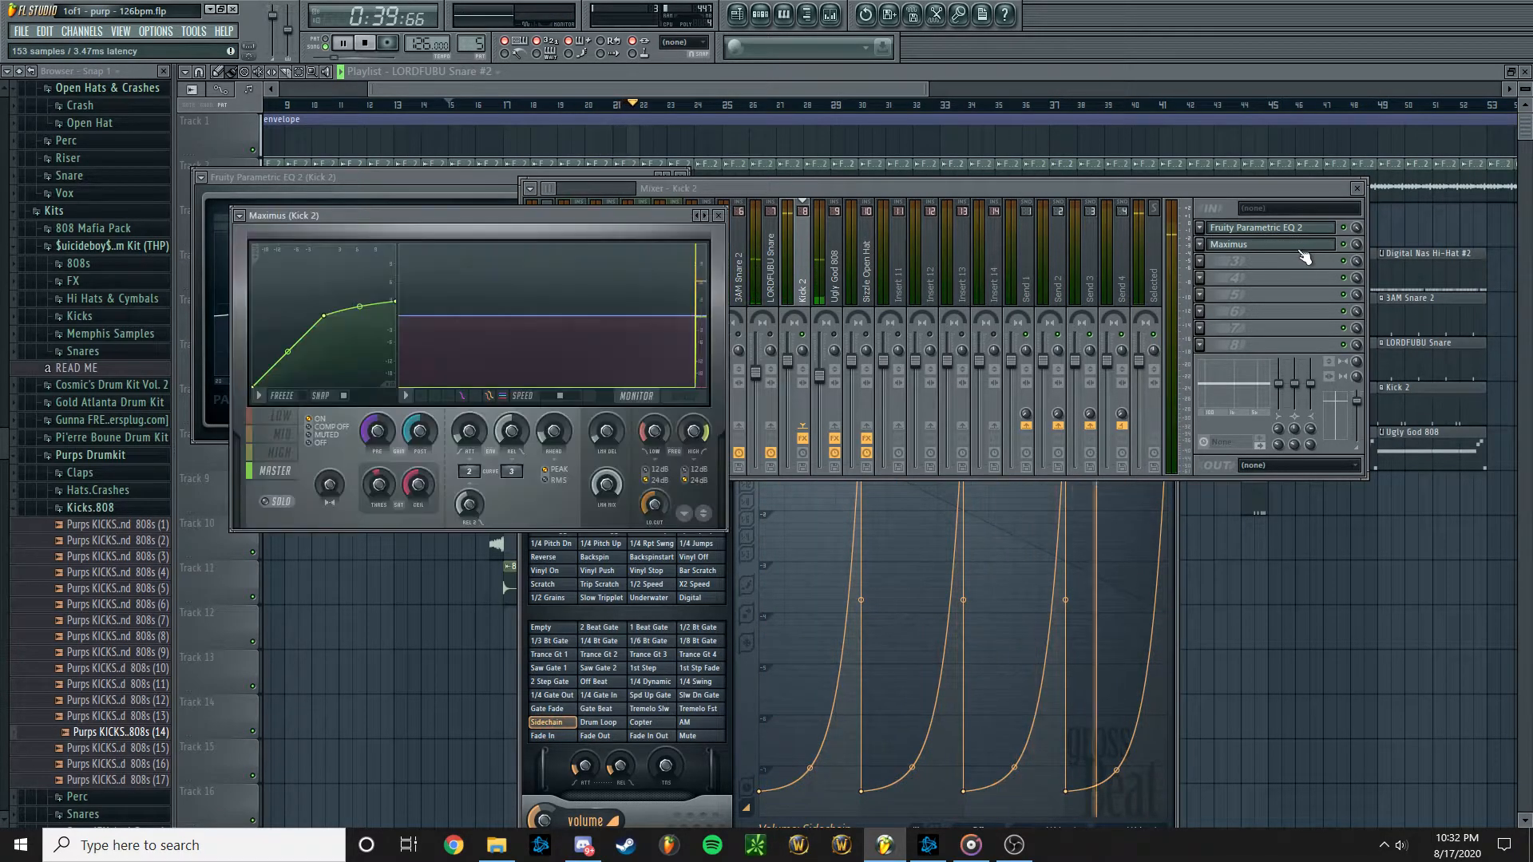
{"action": "left_click_drag", "start_coordinate": [788, 361], "coordinate": [796, 406]}
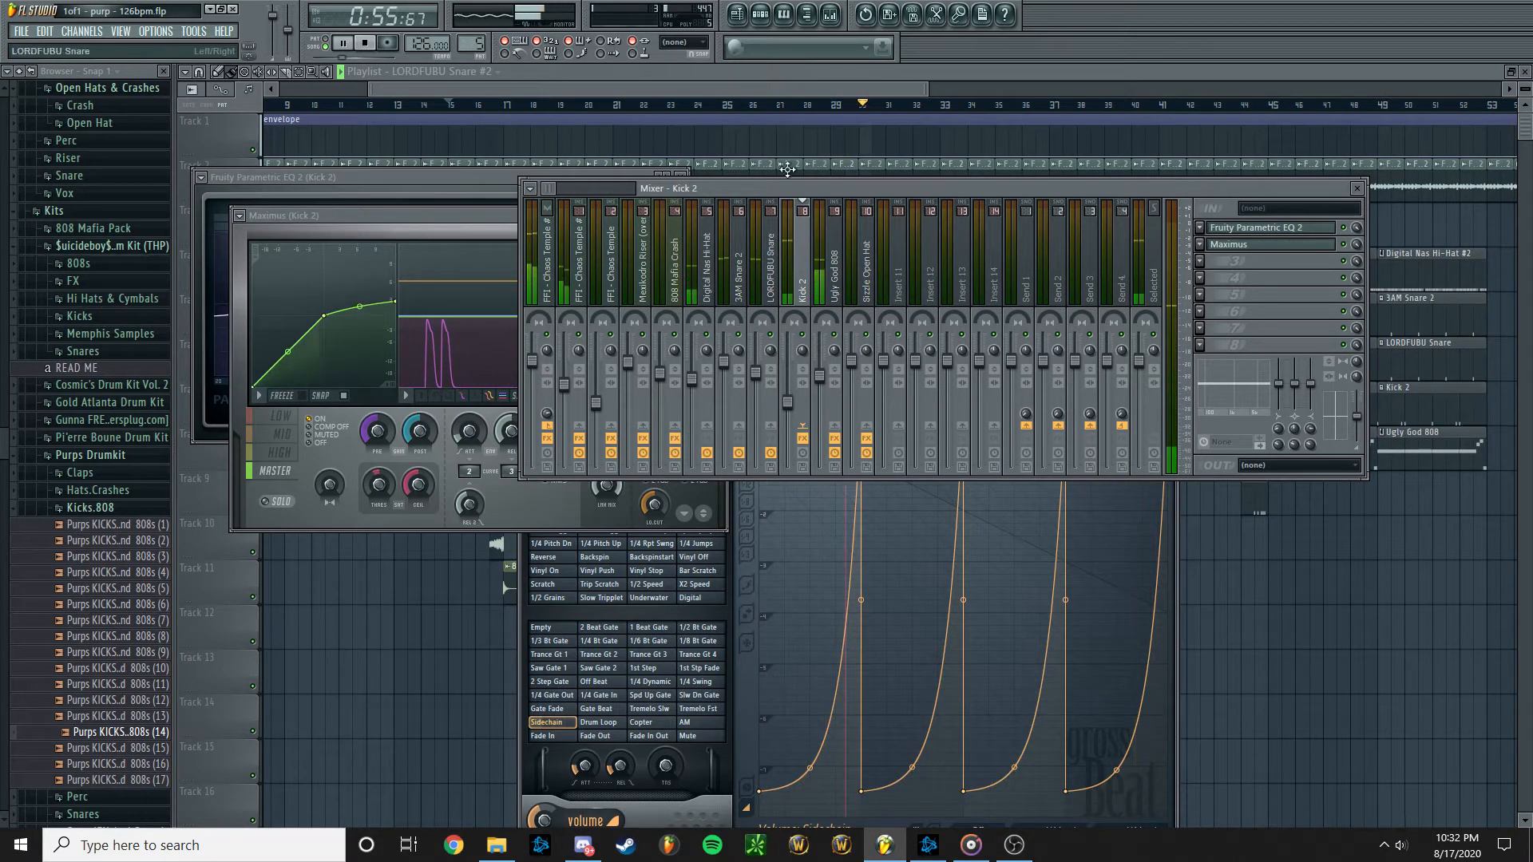
{"action": "left_click_drag", "start_coordinate": [835, 184], "coordinate": [840, 184]}
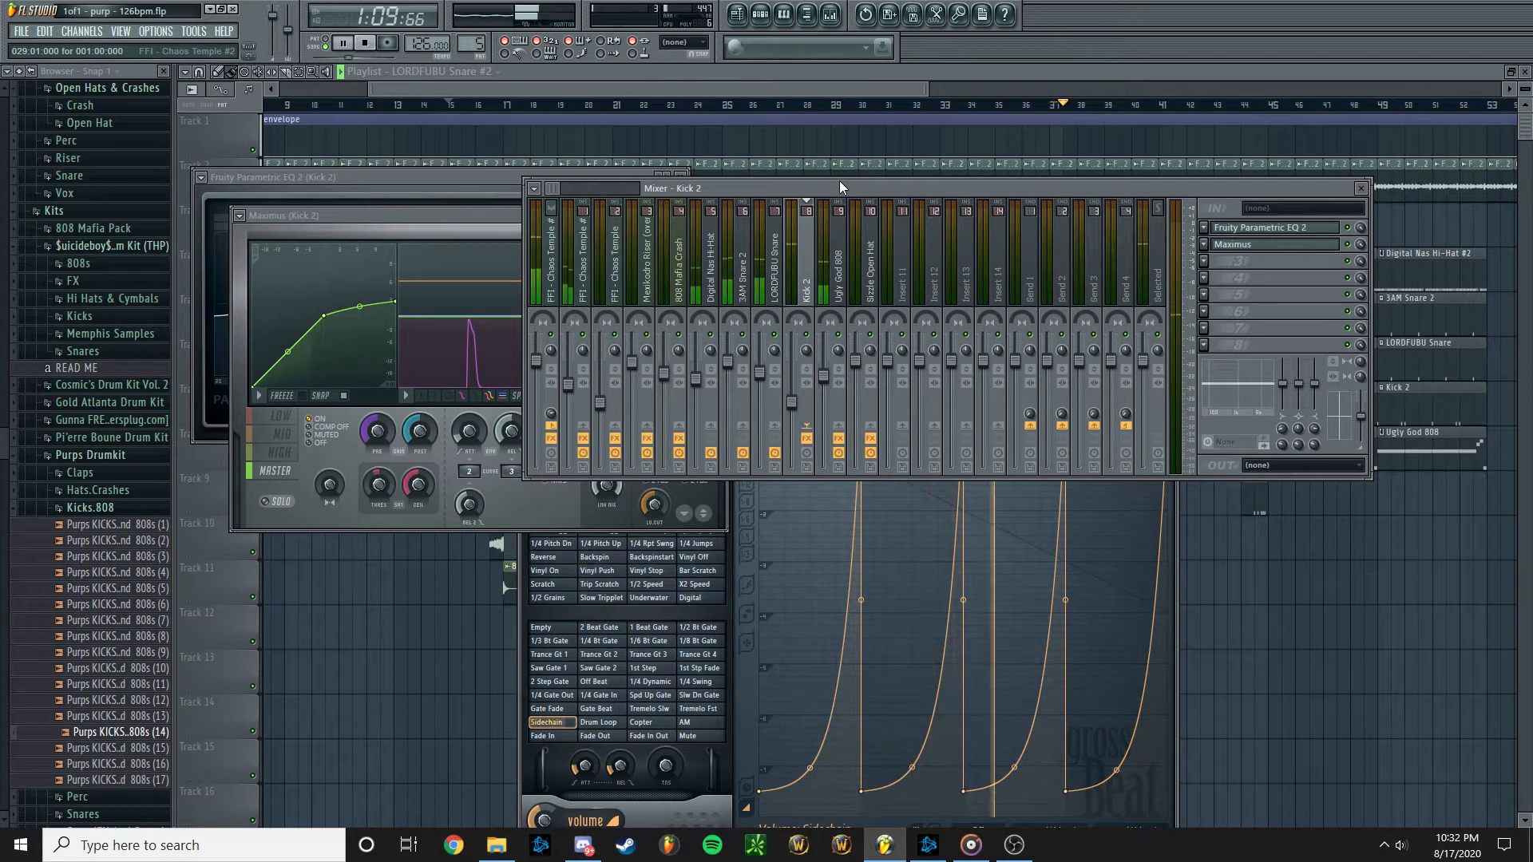
Stop playback, open a Fruity Limiter on the master mixer track, and restart playback to watch its display
{"action": "key", "text": "space"}
{"action": "left_click", "coordinate": [557, 257]}
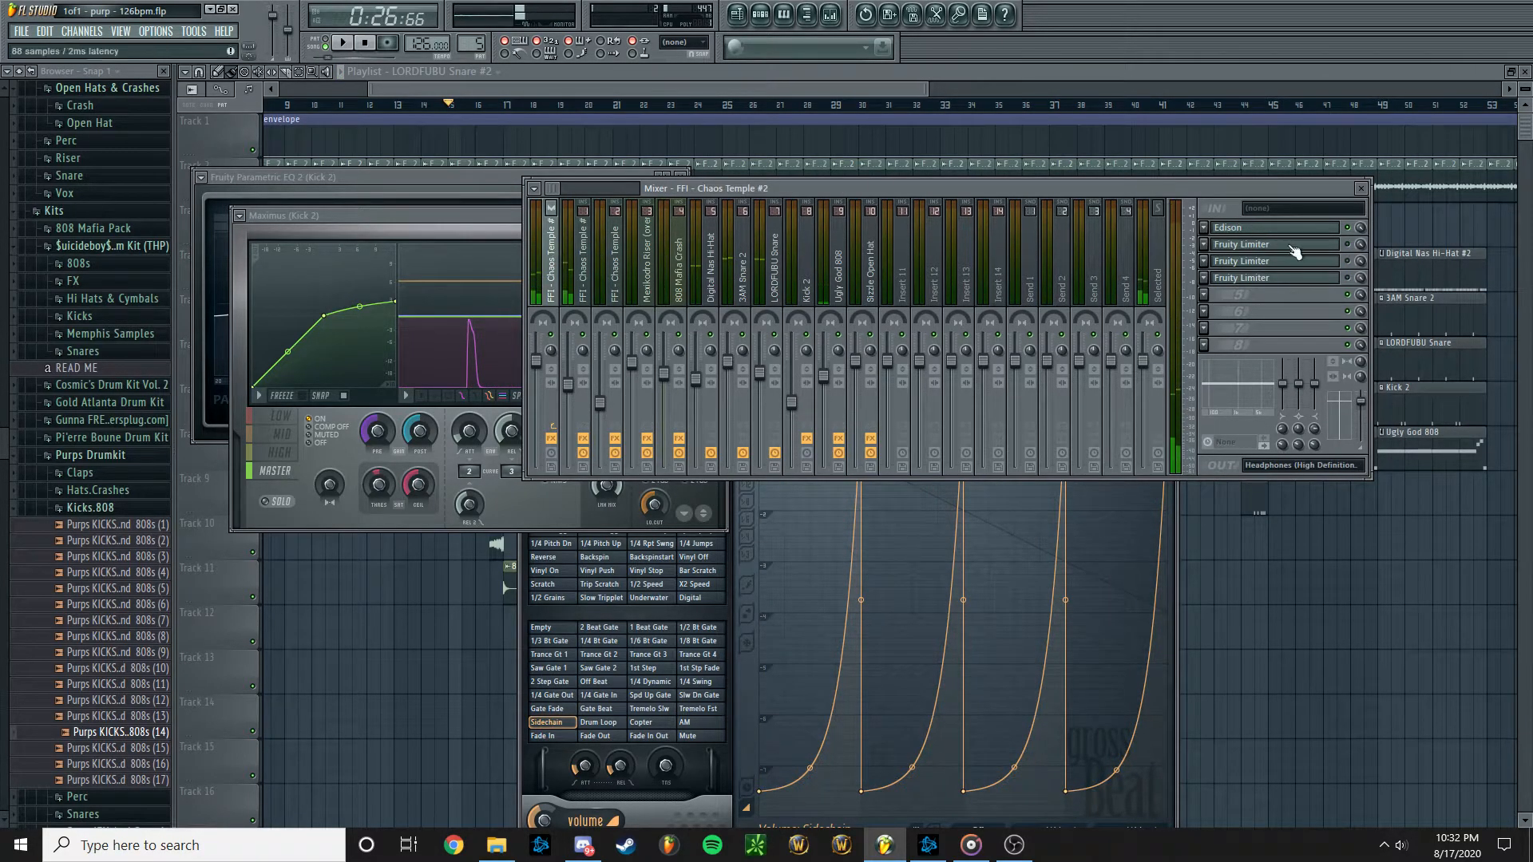
{"action": "left_click", "coordinate": [1239, 262]}
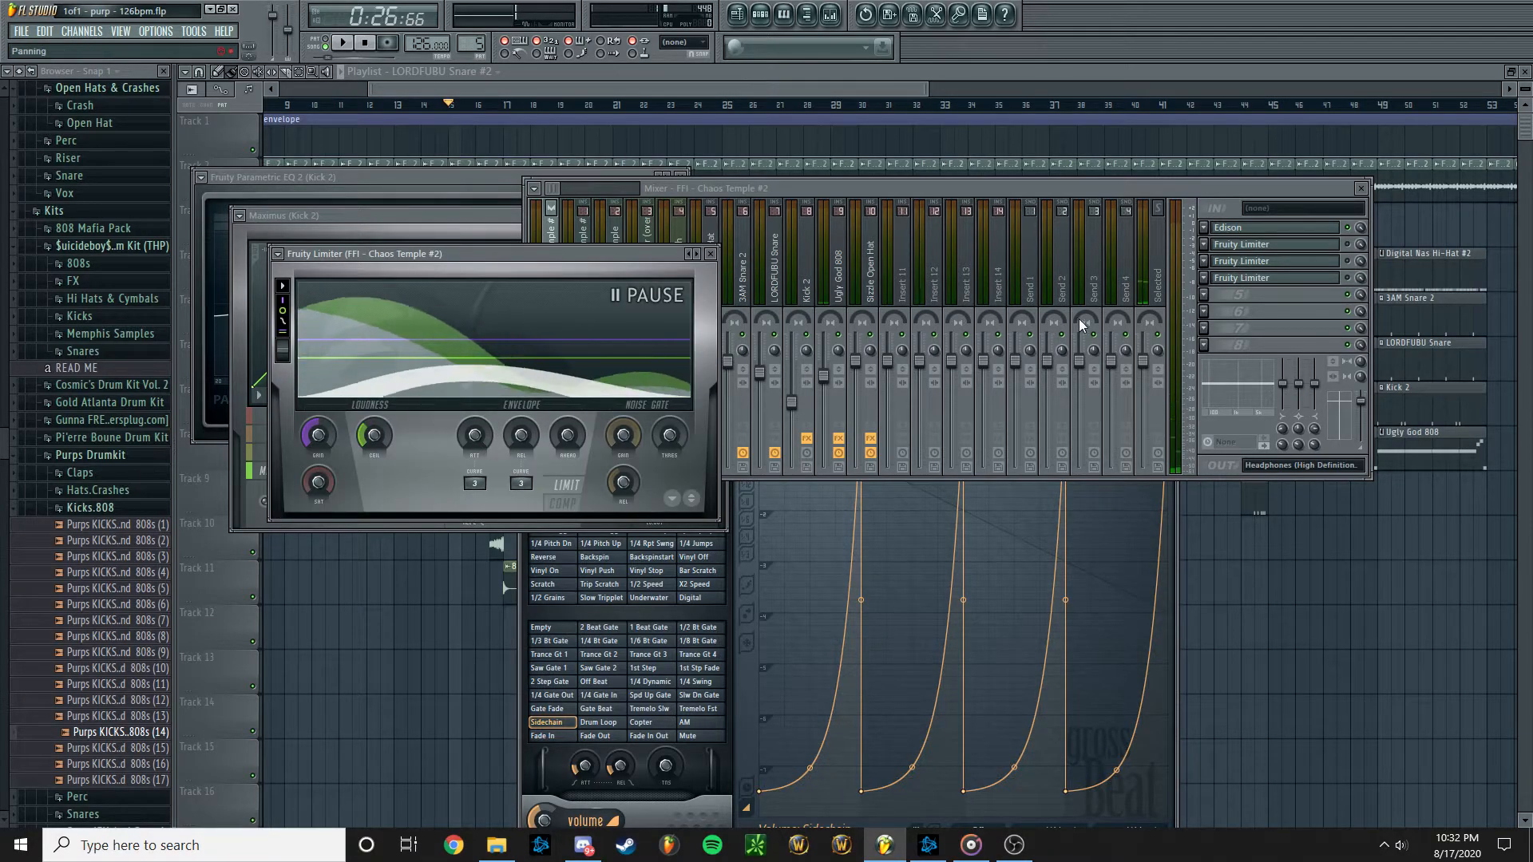
{"action": "left_click", "coordinate": [466, 256]}
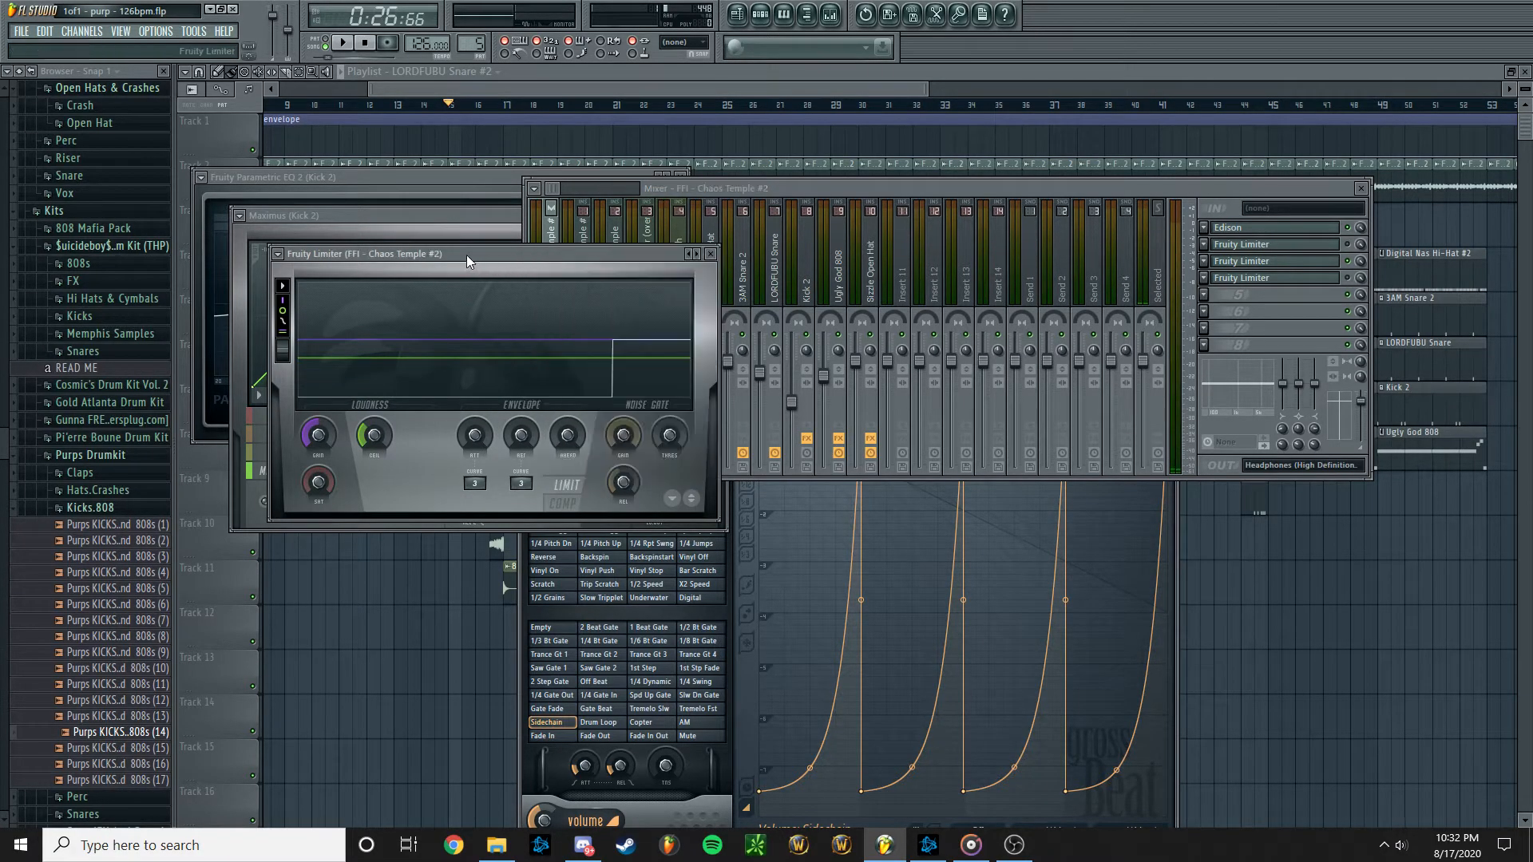
{"action": "key", "text": "space"}
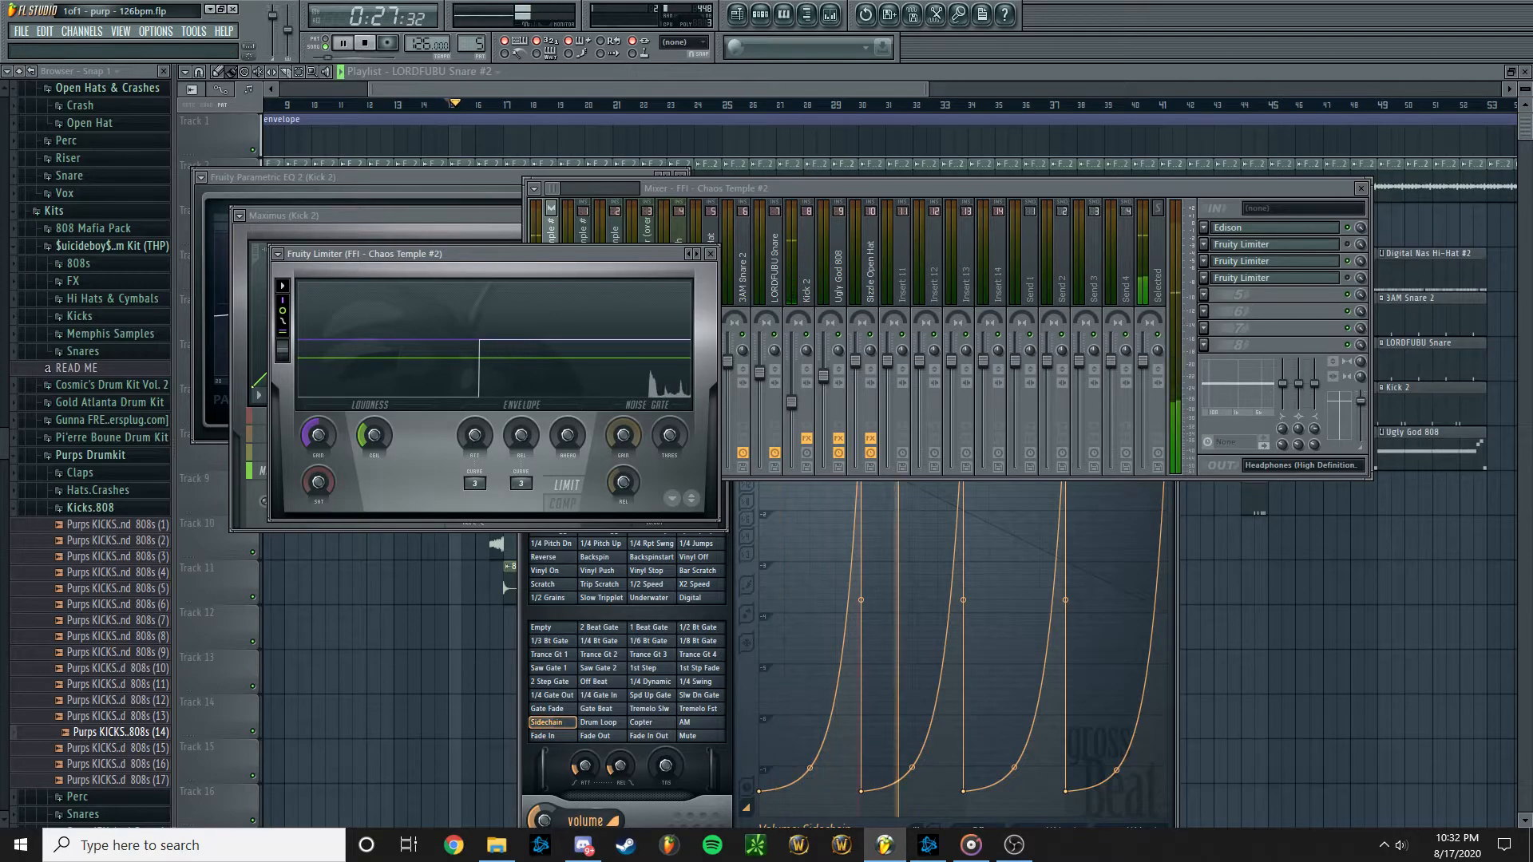
Load the Default preset in the open master Fruity Limiter and lower its saturation threshold
{"action": "right_click", "coordinate": [697, 254]}
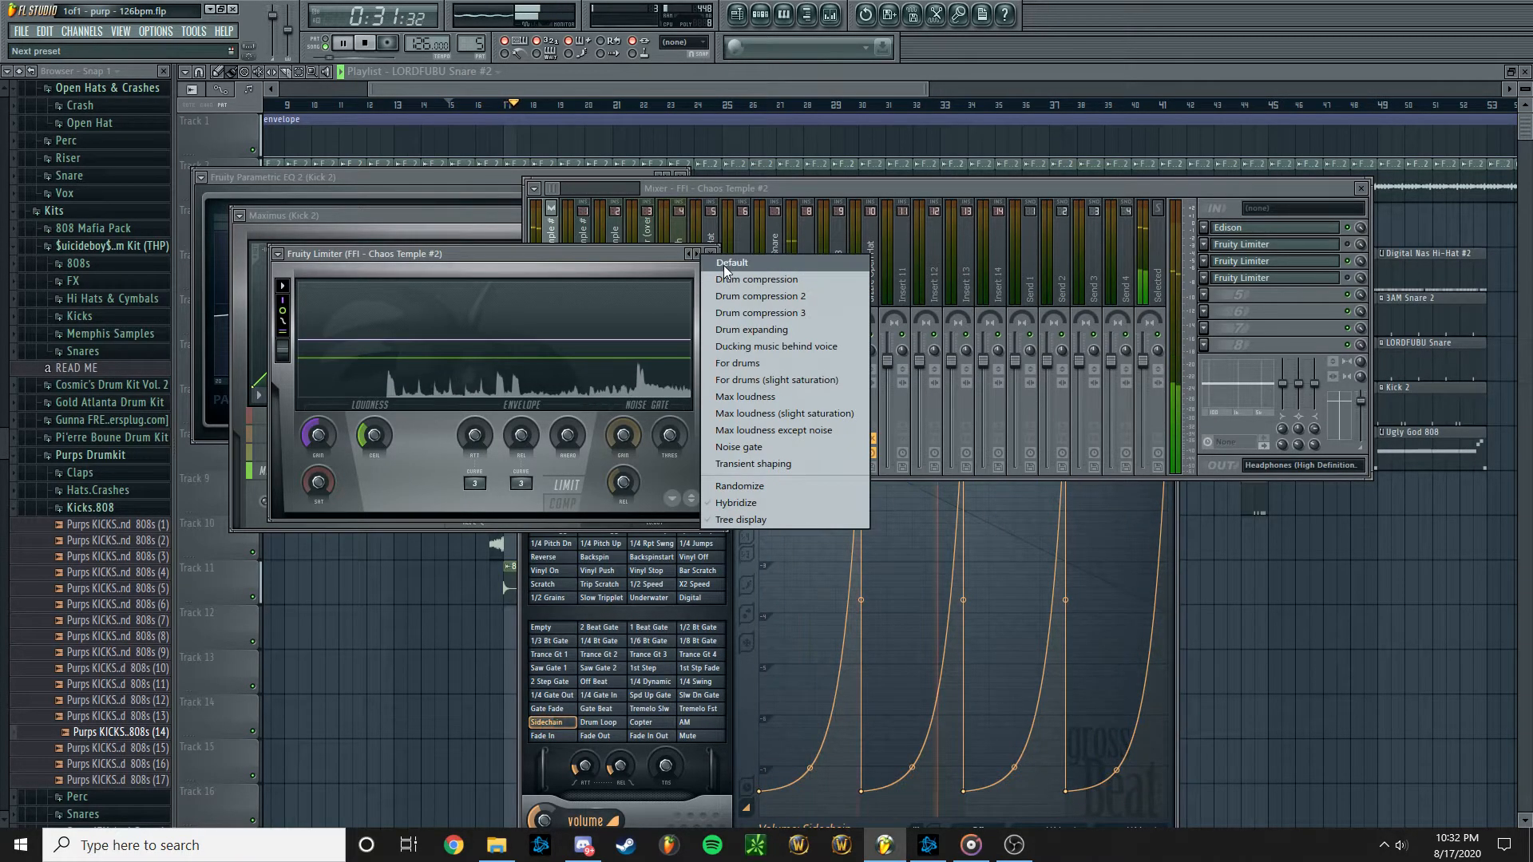
{"action": "left_click", "coordinate": [720, 279]}
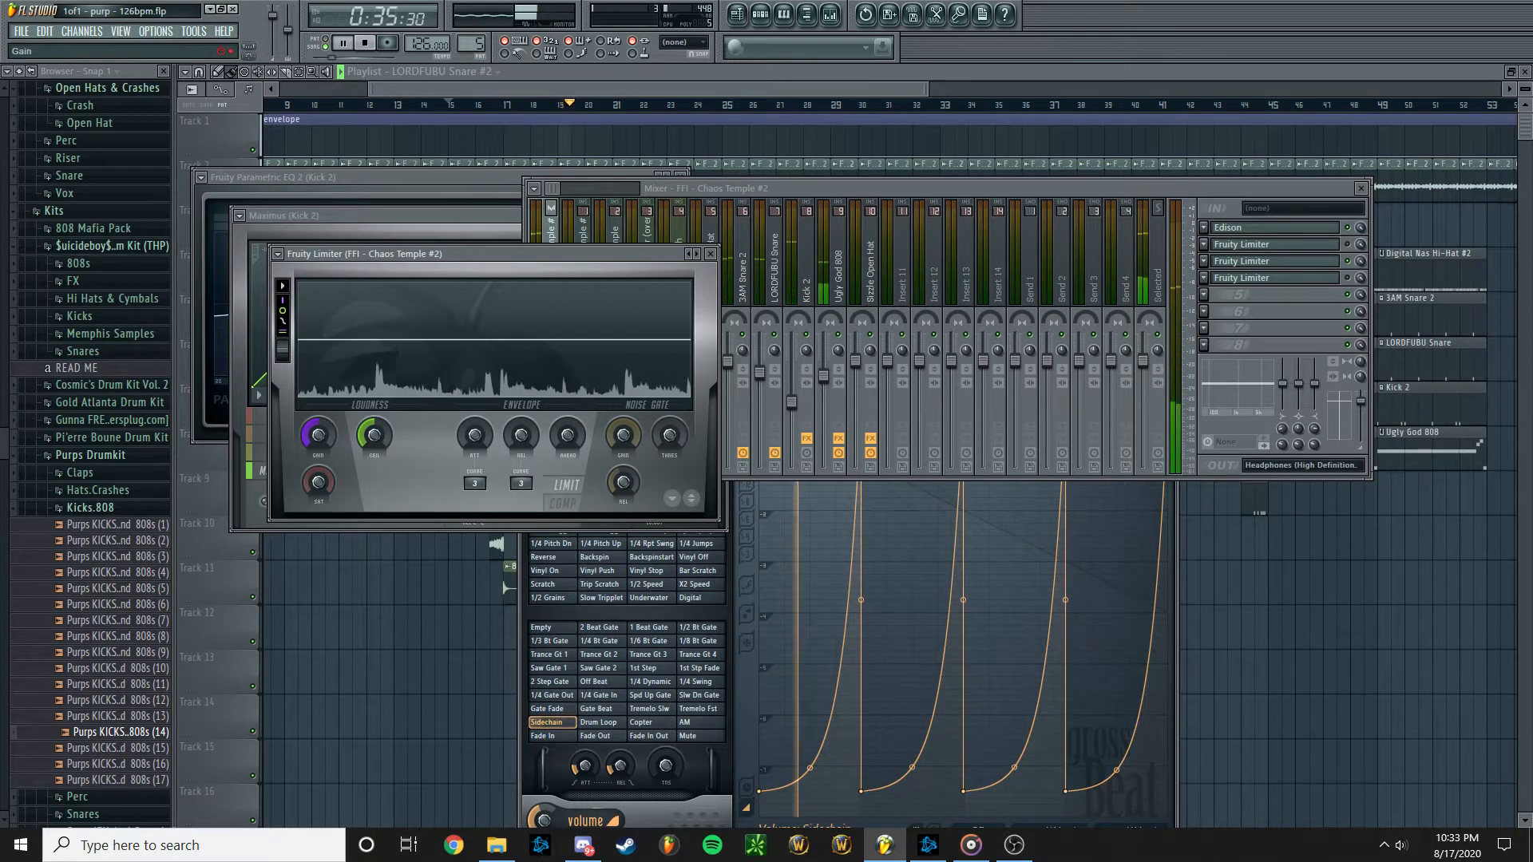
{"action": "left_click_drag", "start_coordinate": [380, 436], "coordinate": [380, 483]}
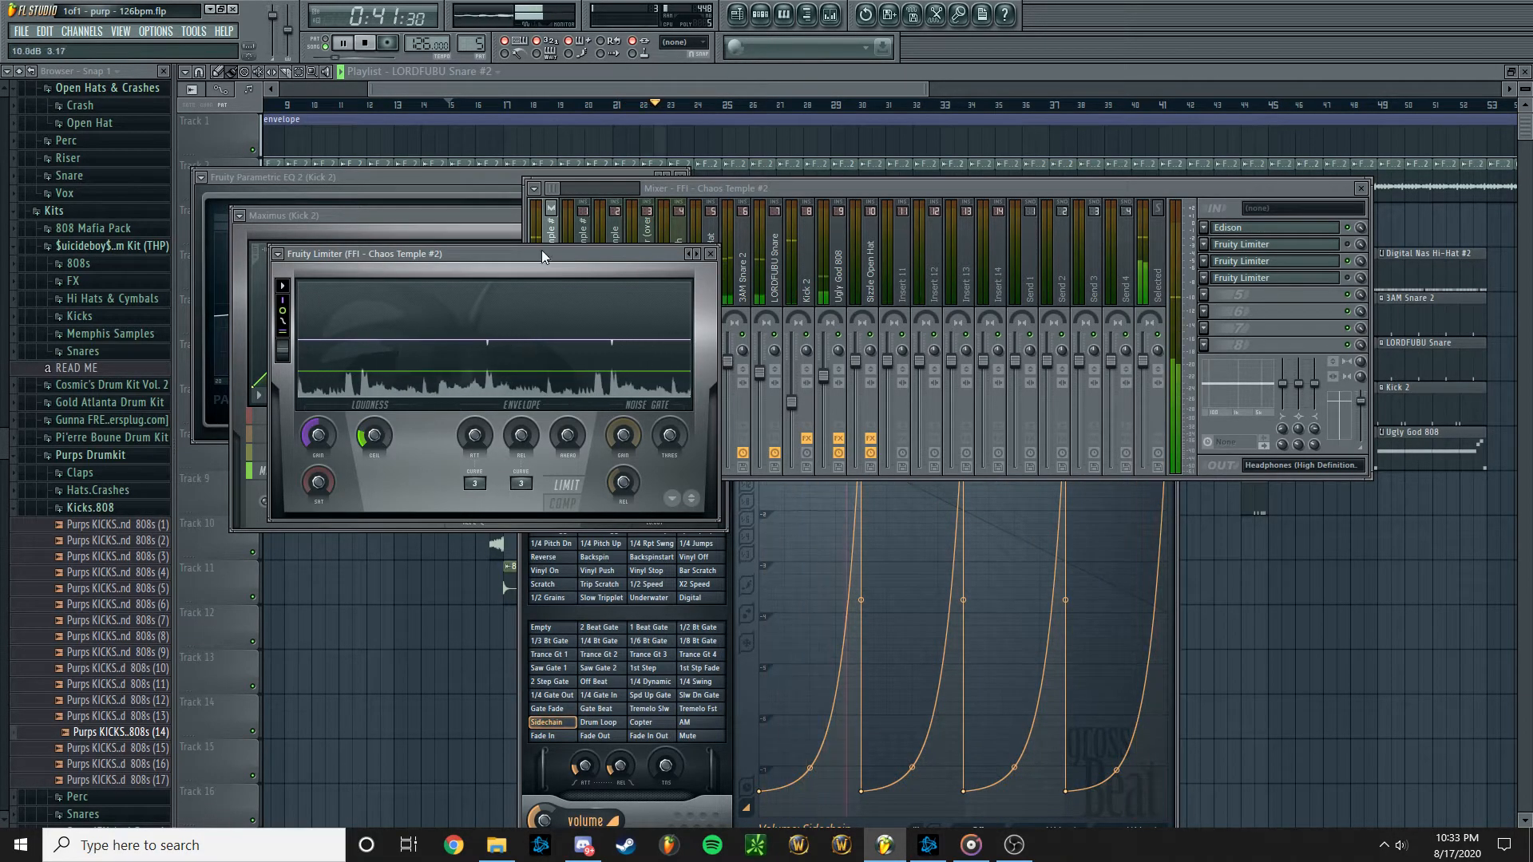
Open the Fruity Limiter in the fourth master effect slot, toggle it, and compare its display with the mixer meters
{"action": "left_click", "coordinate": [1263, 279]}
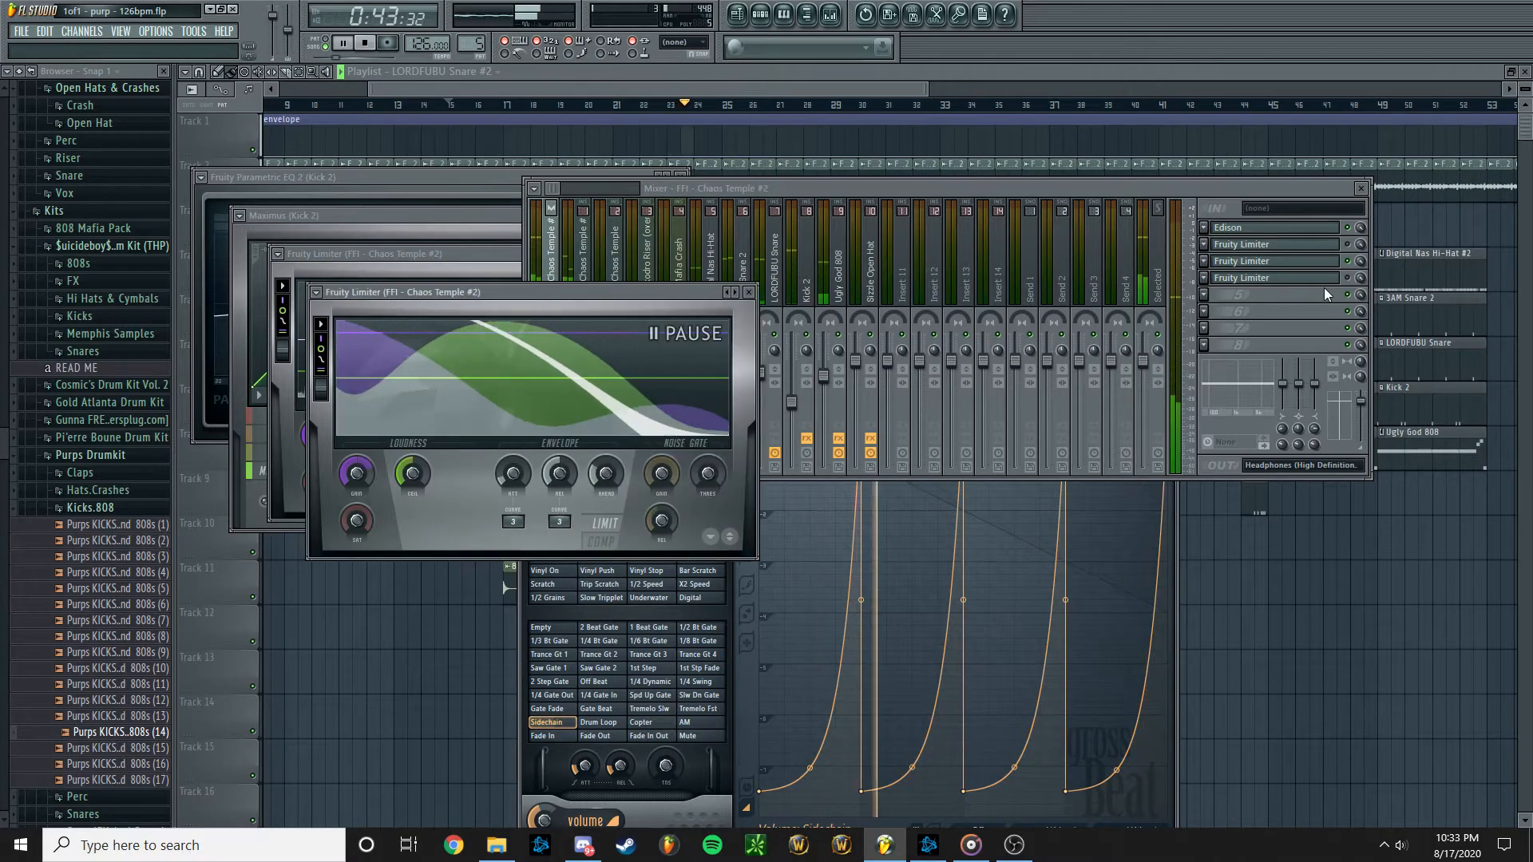
{"action": "left_click", "coordinate": [1347, 277]}
{"action": "left_click", "coordinate": [463, 533]}
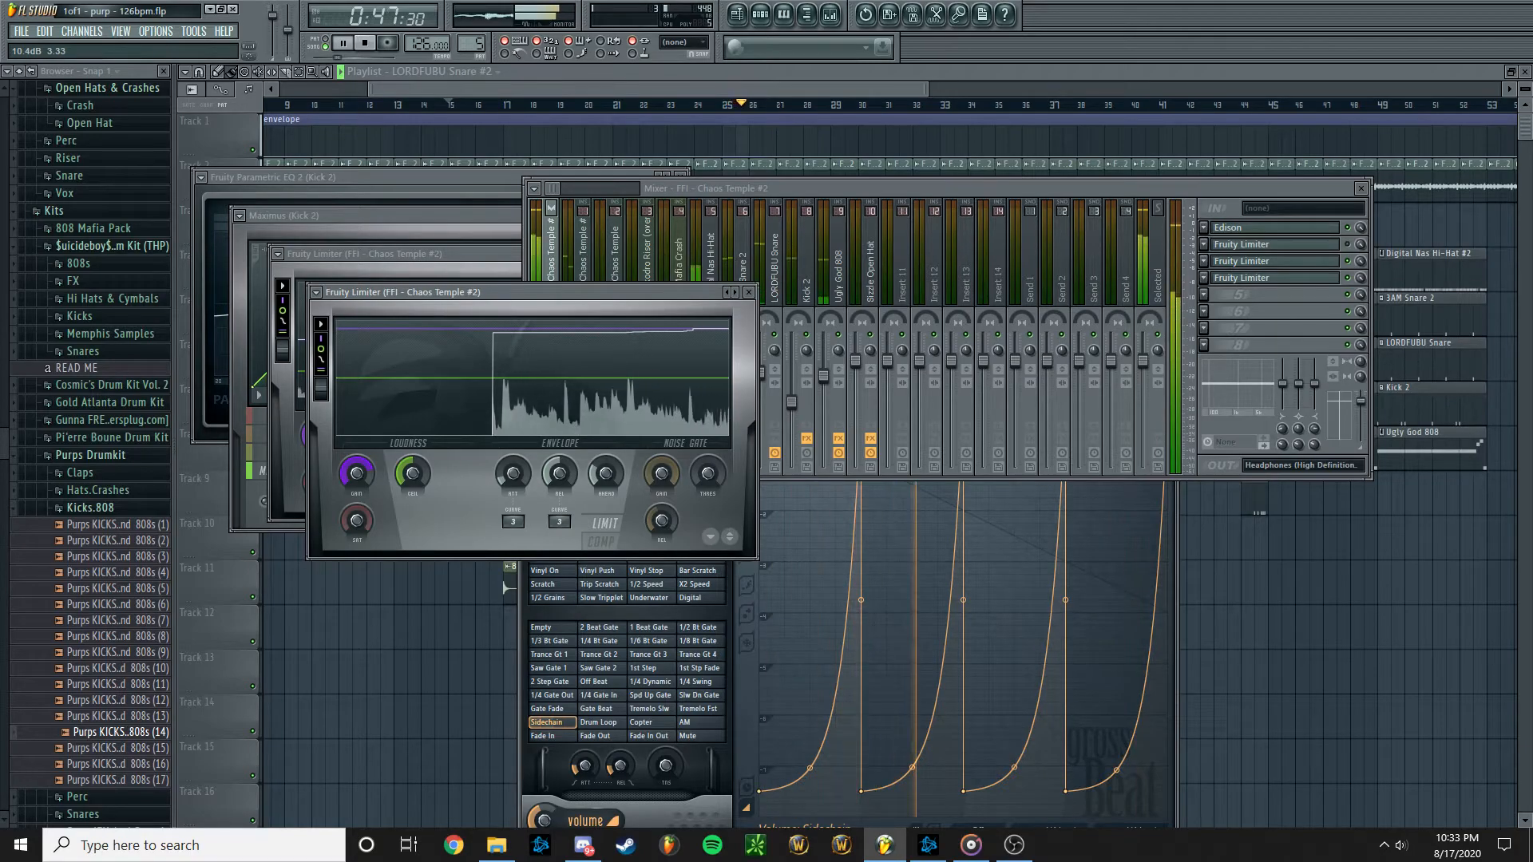
{"action": "left_click", "coordinate": [543, 243]}
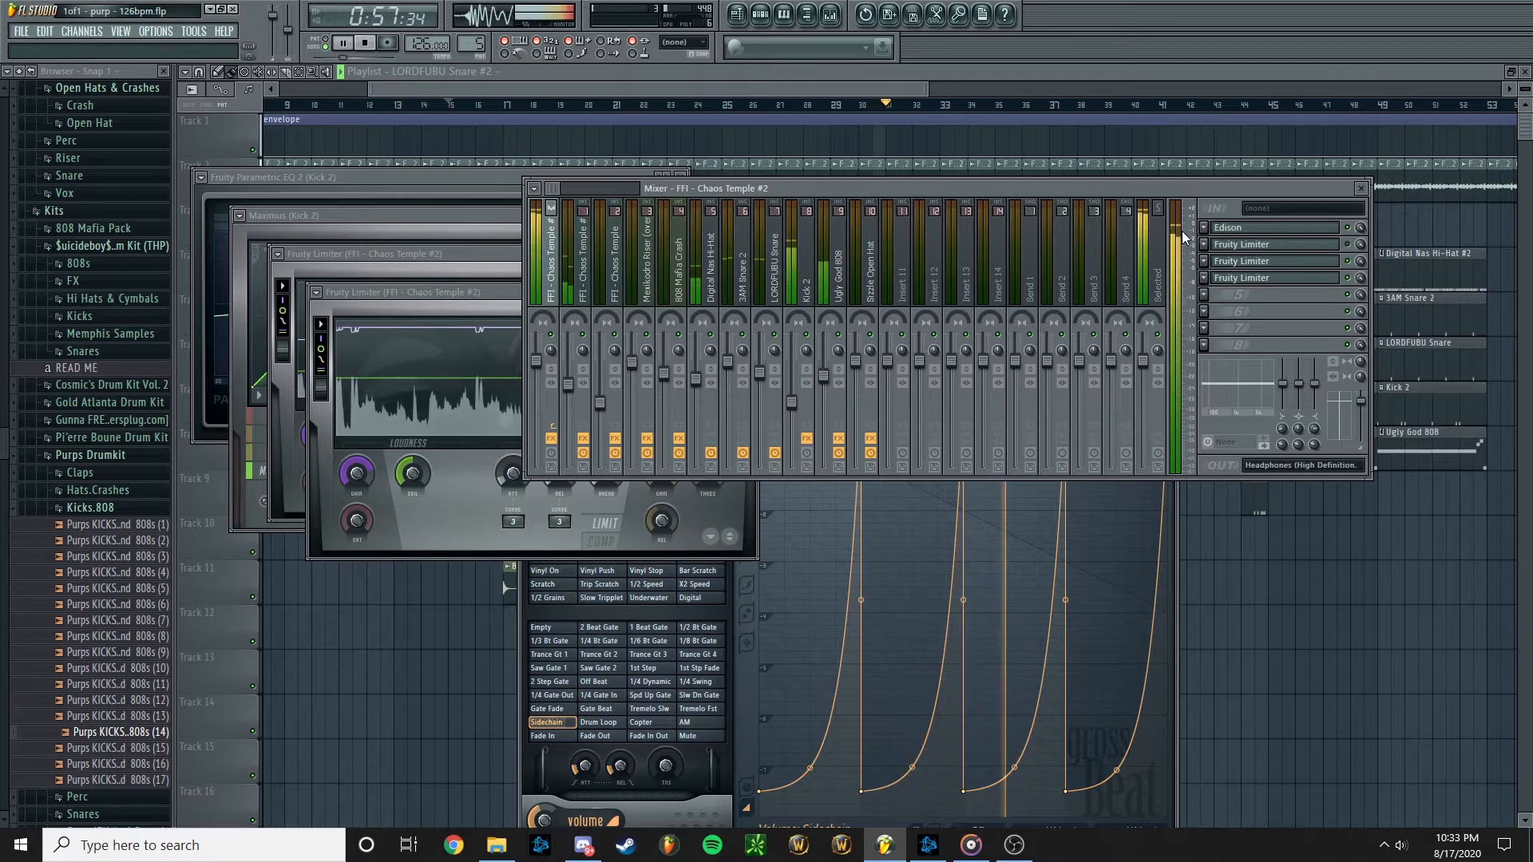
{"action": "left_click", "coordinate": [490, 294]}
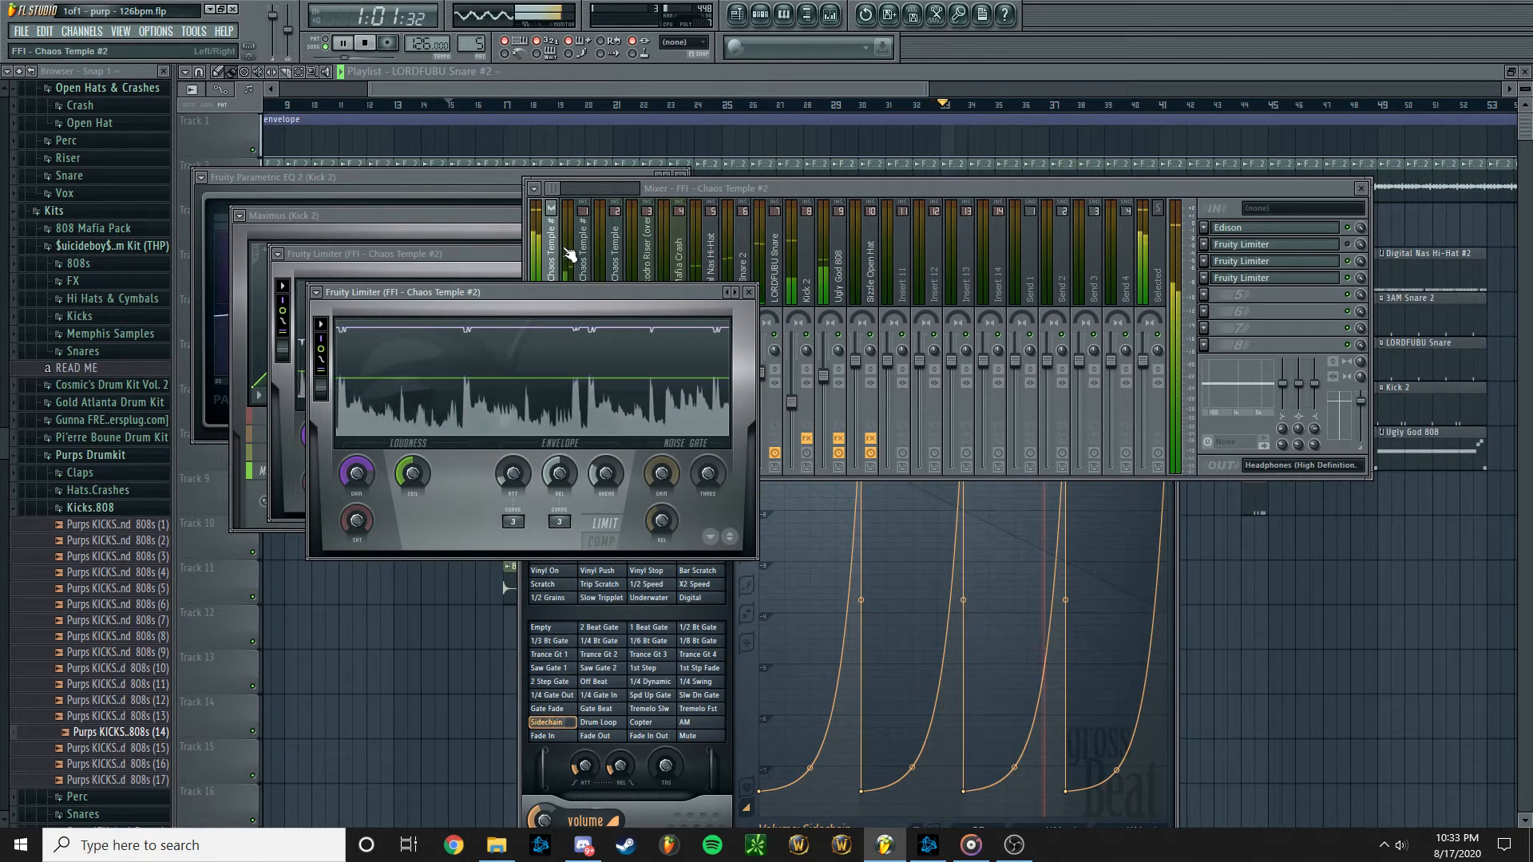
Toggle the master limiters in the third and fourth slots to compare the sound, and watch the fourth slot's limiter display
{"action": "left_click", "coordinate": [1348, 261]}
{"action": "left_click", "coordinate": [1348, 278]}
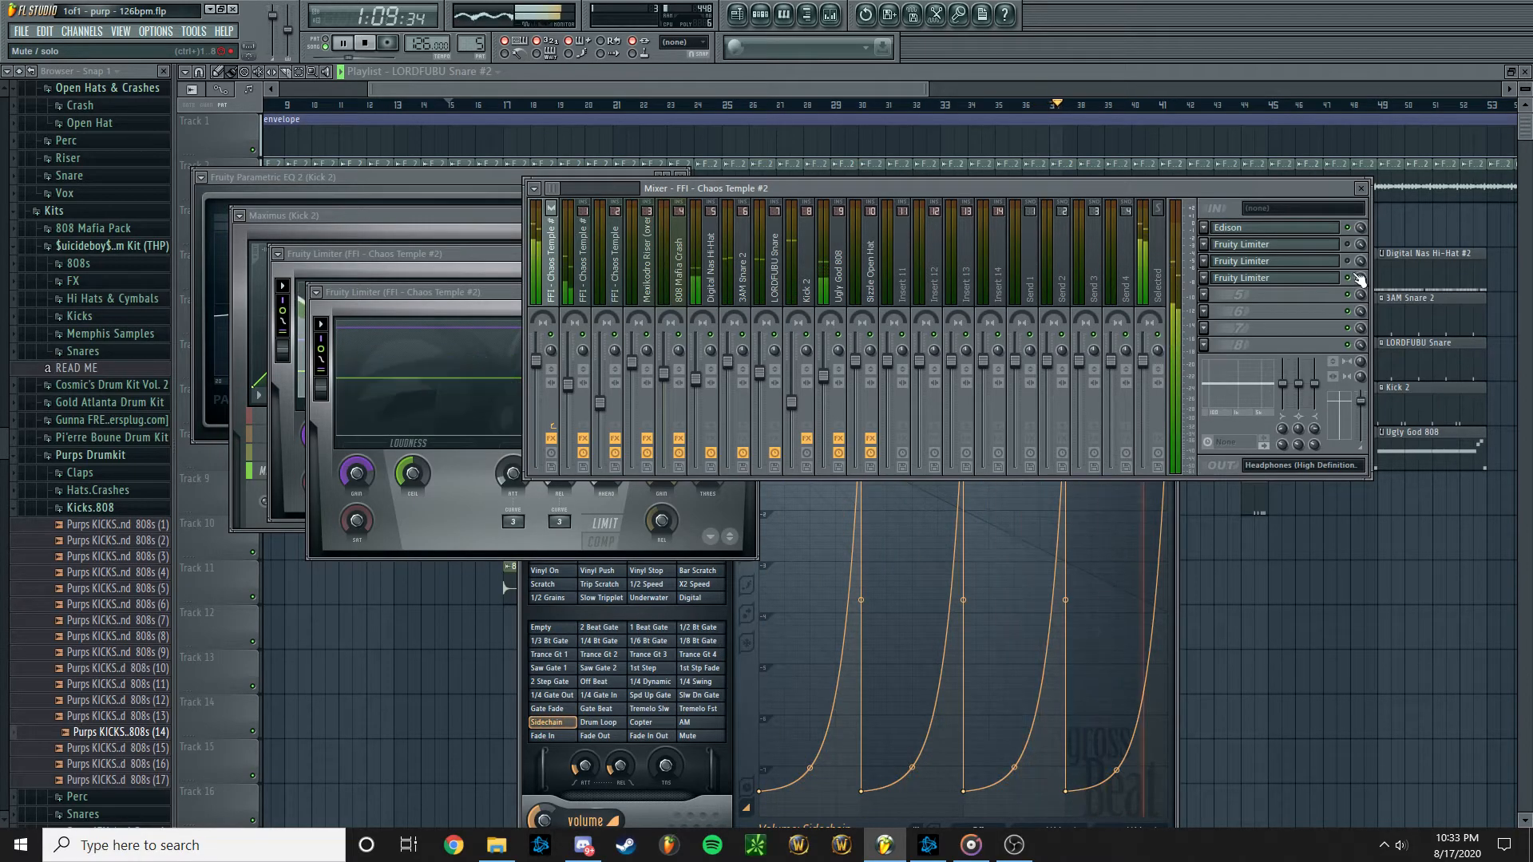
{"action": "left_click", "coordinate": [488, 300]}
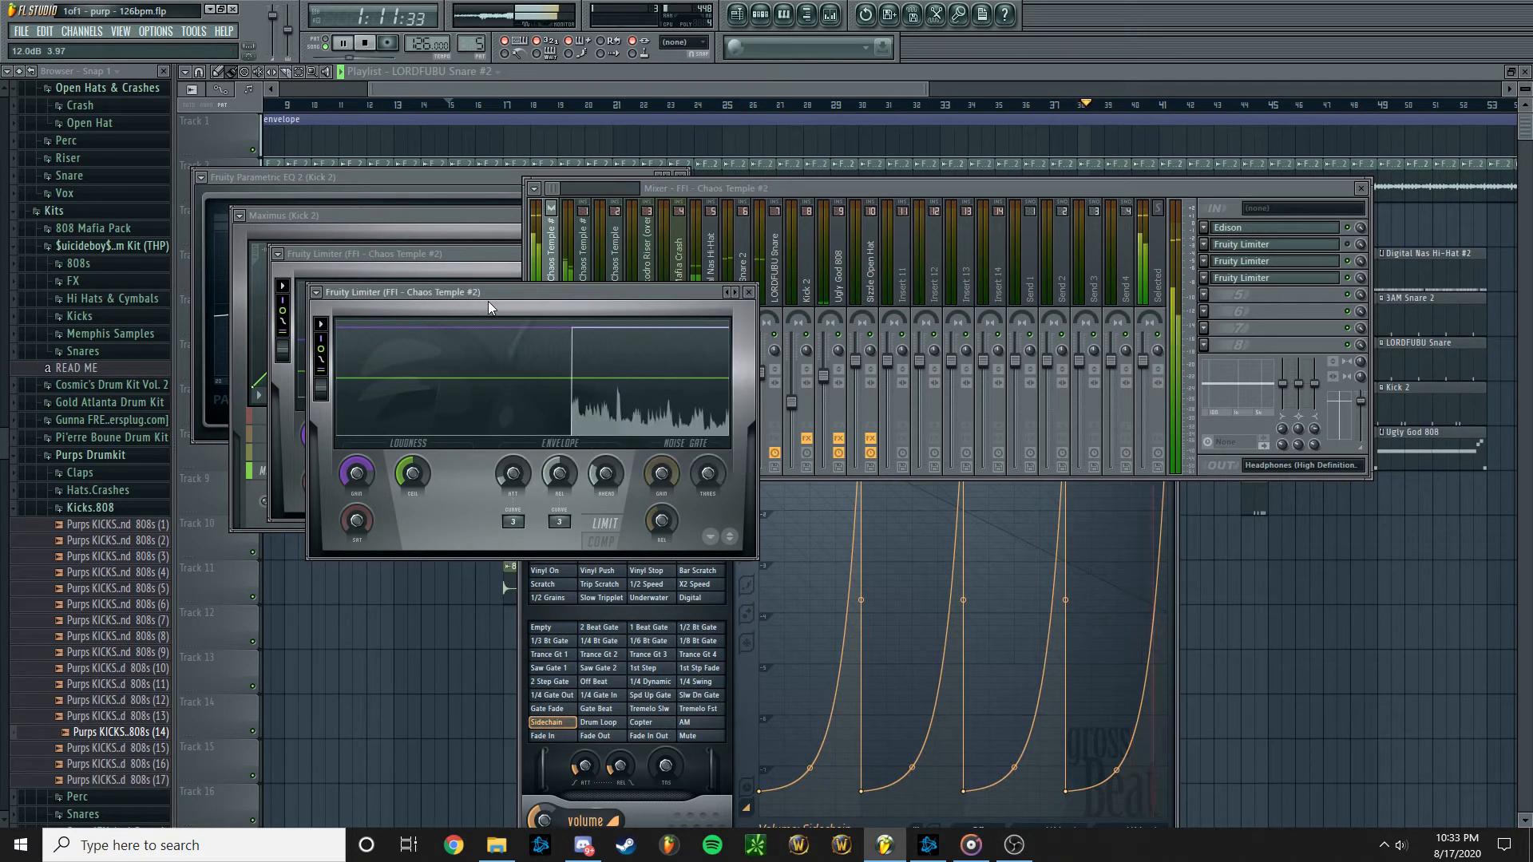
Return to the playlist and inspect the LORDFUBU Snare #2 pattern and the Mexikodro Riser and 808 Mafia Crash channel settings
{"action": "left_click", "coordinate": [562, 94]}
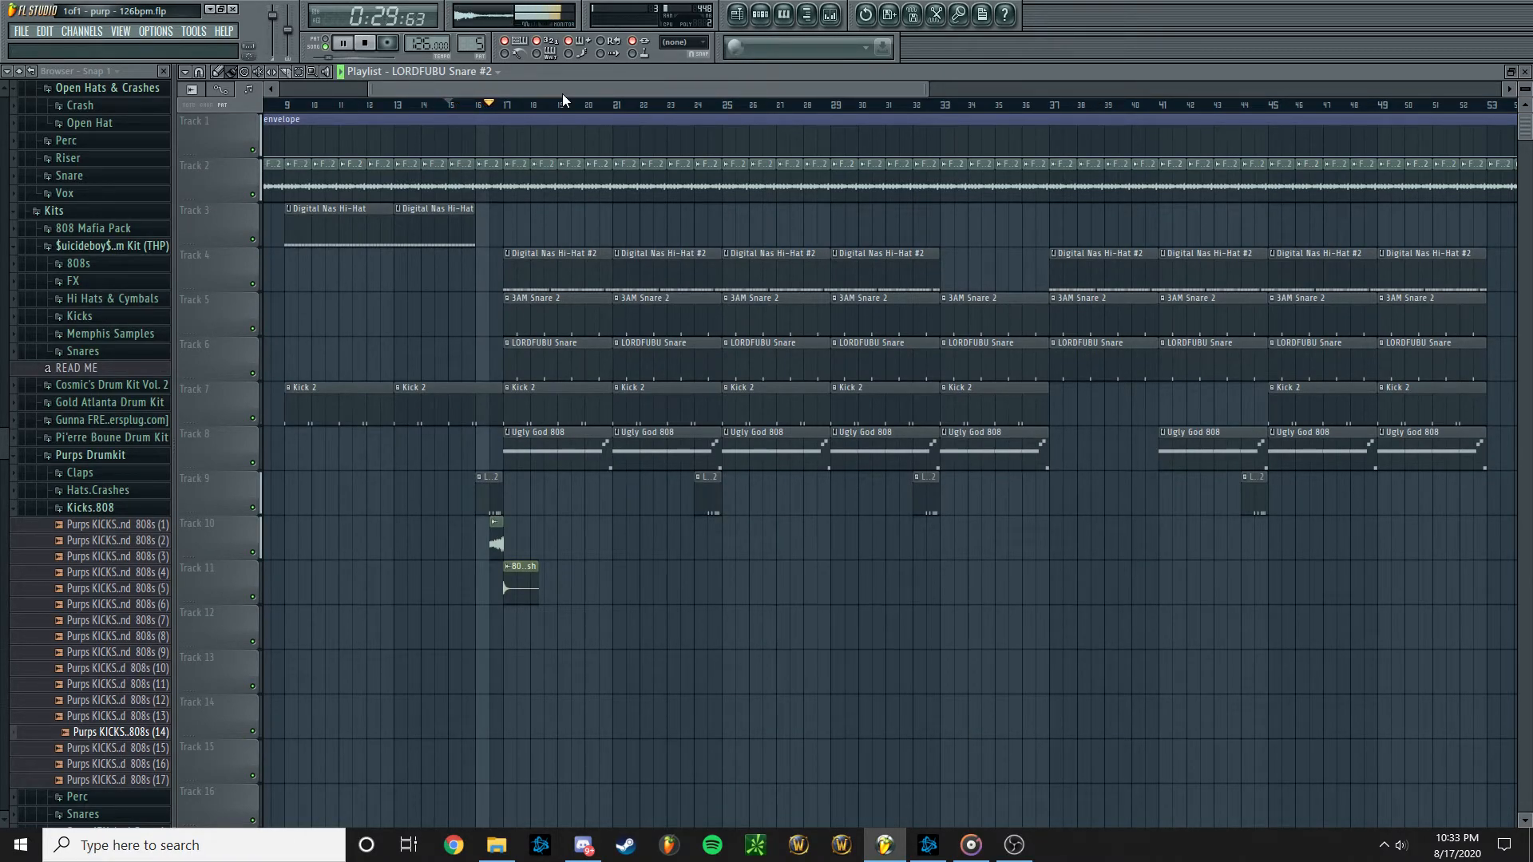
{"action": "double_click", "coordinate": [494, 490]}
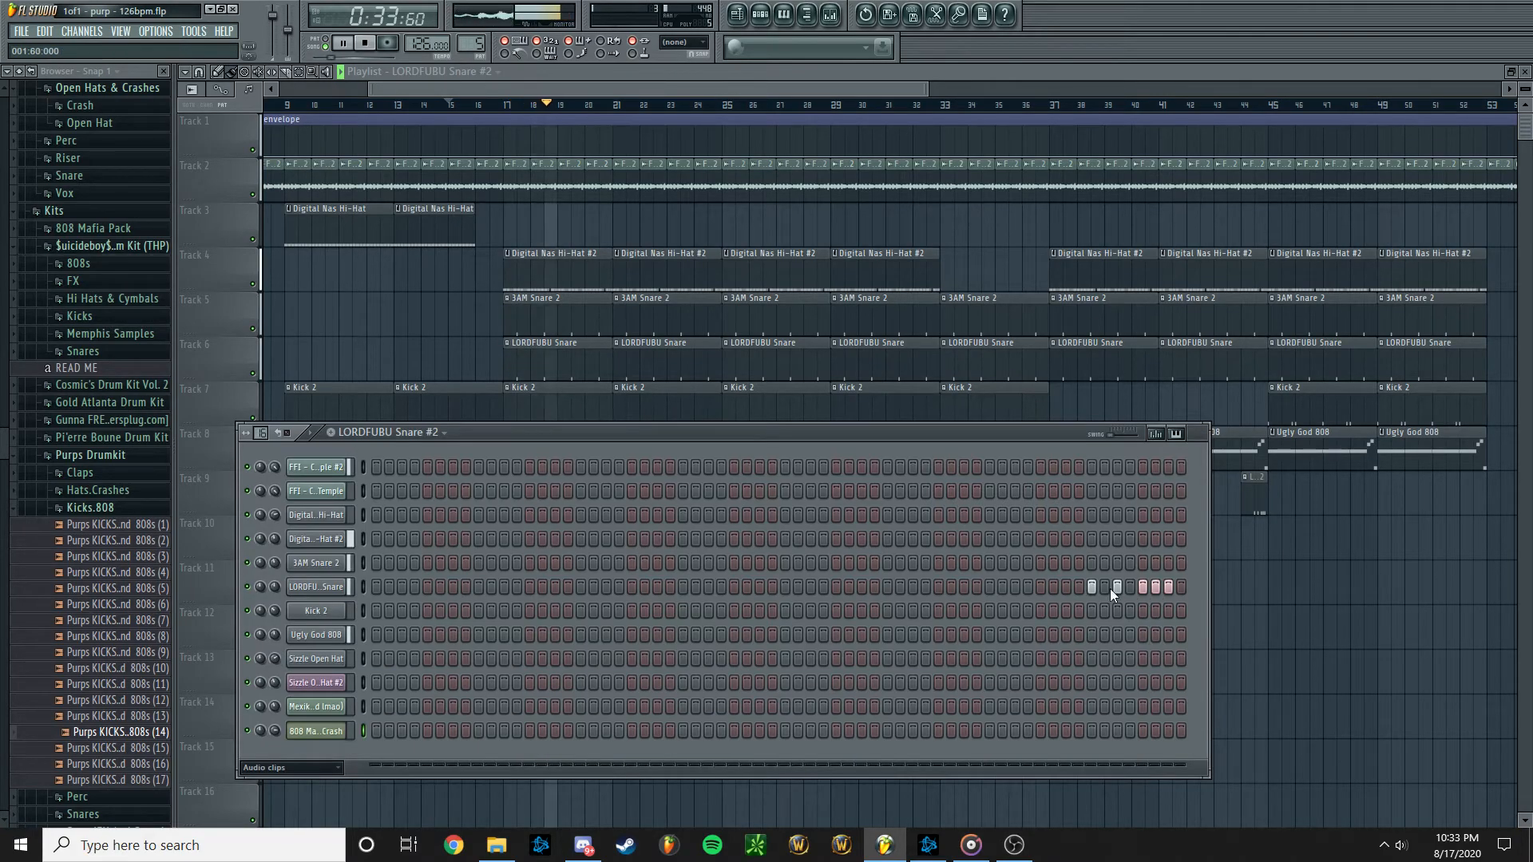
{"action": "left_click", "coordinate": [500, 91]}
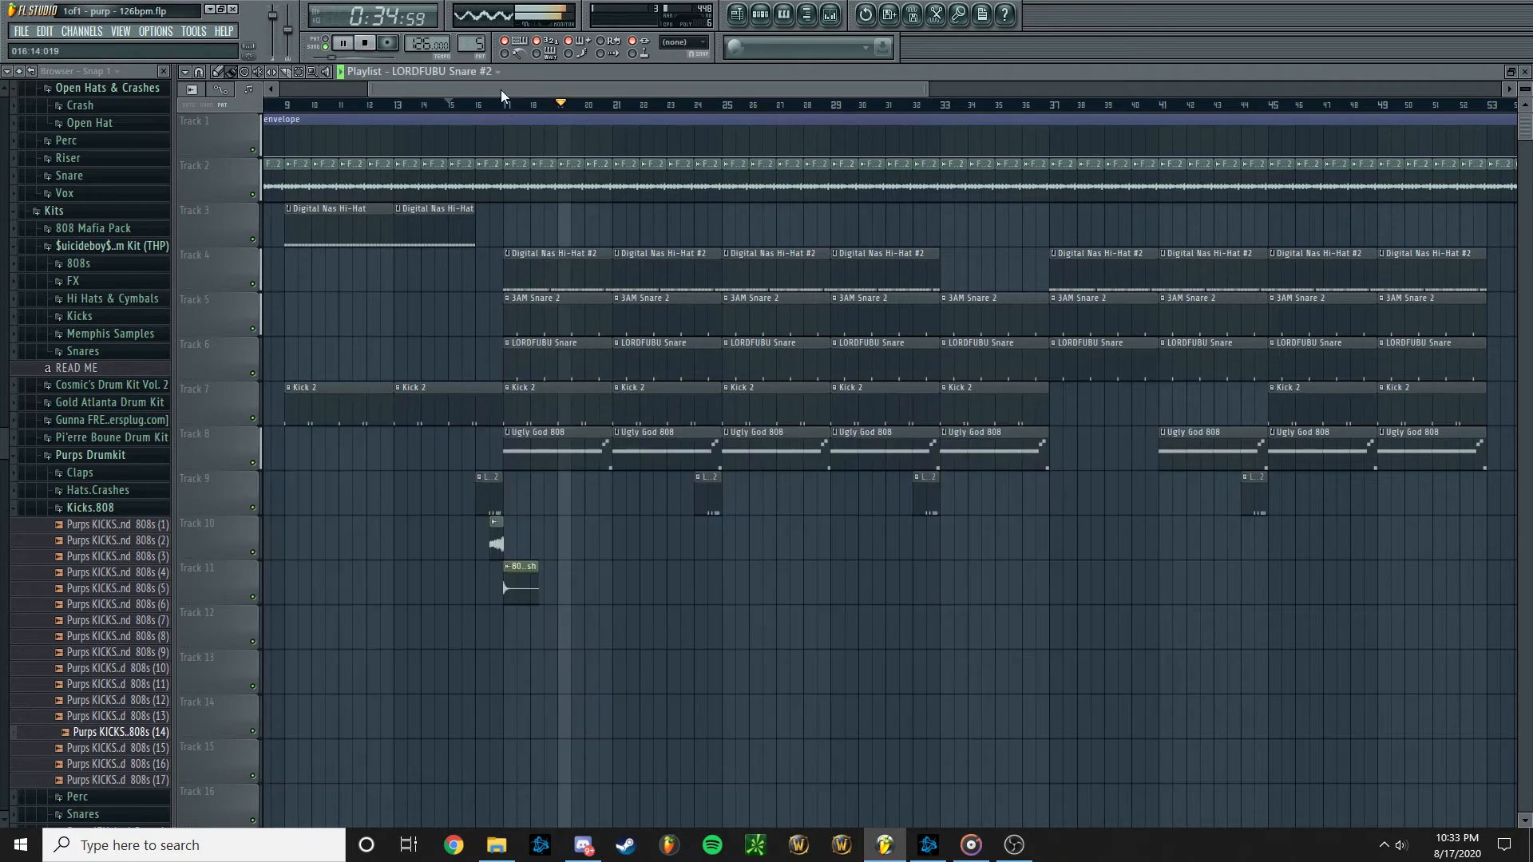
{"action": "double_click", "coordinate": [495, 537]}
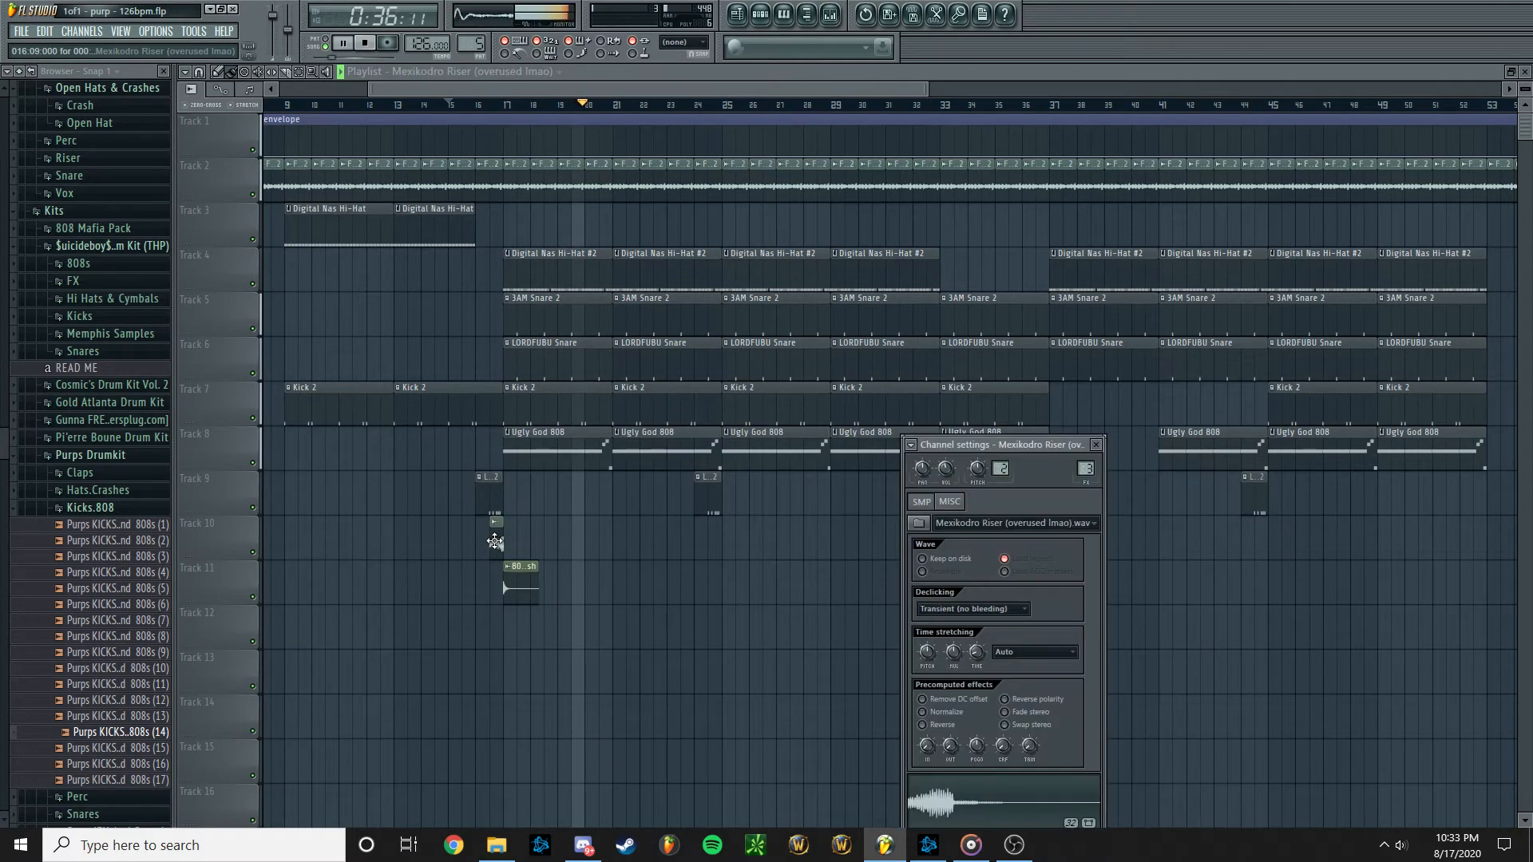
{"action": "double_click", "coordinate": [529, 575]}
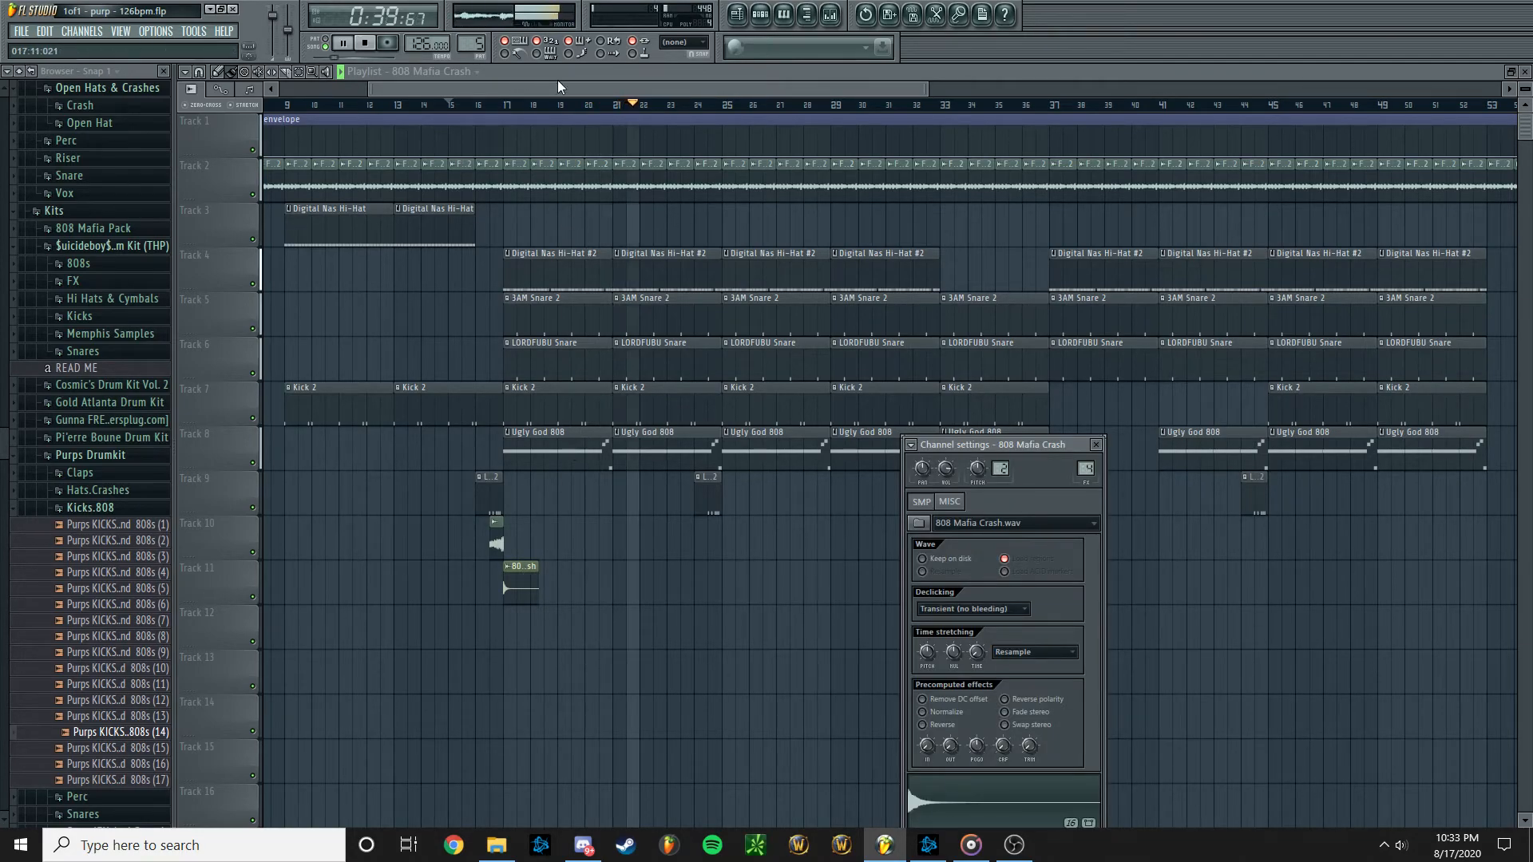
Close the 808 Mafia Crash channel settings, review the full playlist arrangement, and stop playback
{"action": "left_click", "coordinate": [586, 89]}
{"action": "scroll", "coordinate": [637, 206], "scroll_direction": "down", "scroll_amount": 3}
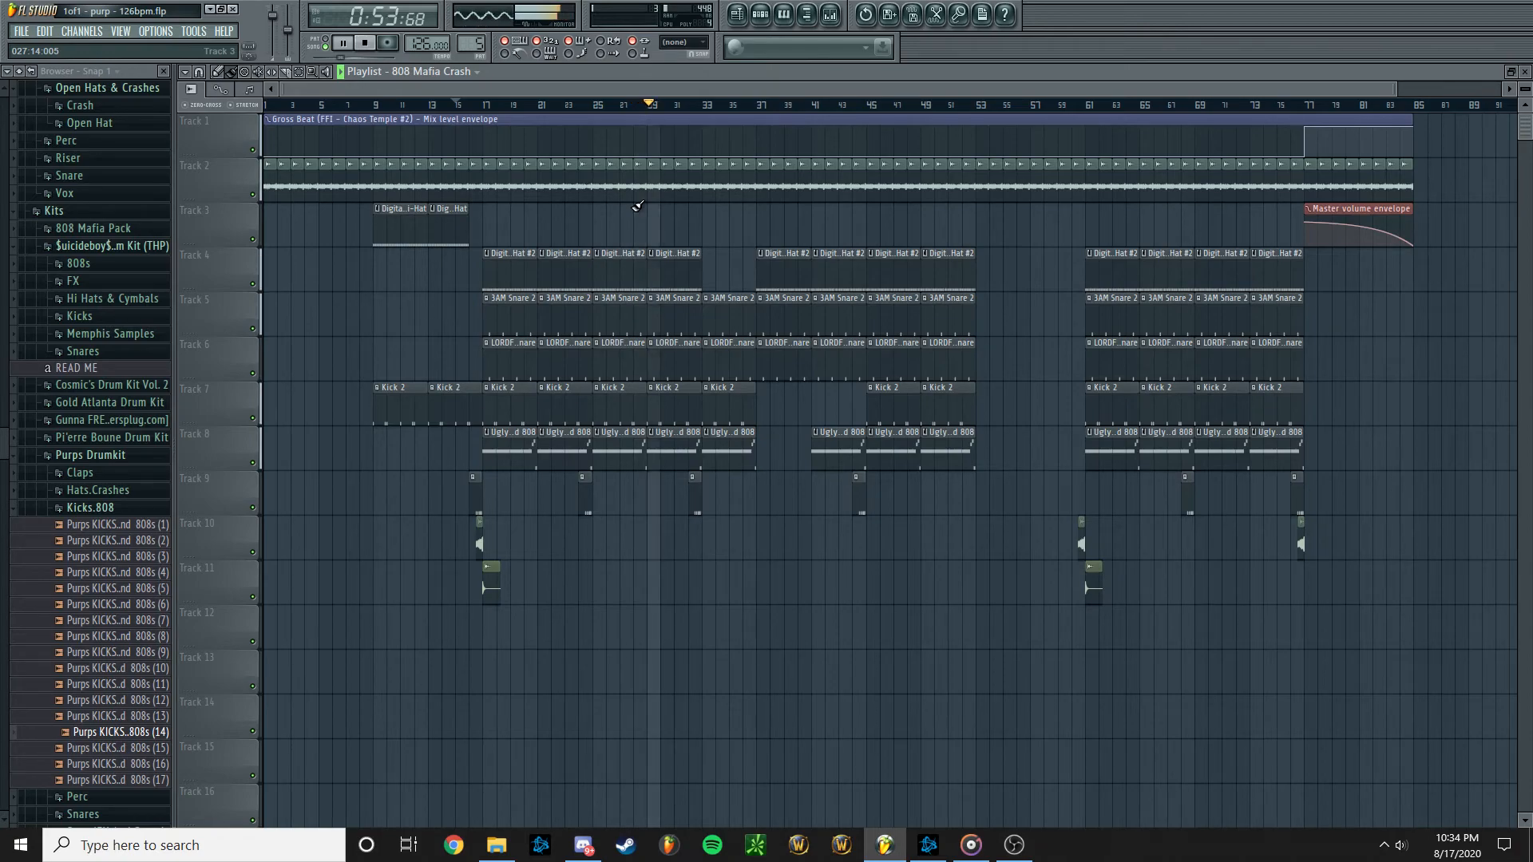
{"action": "key", "text": "space"}
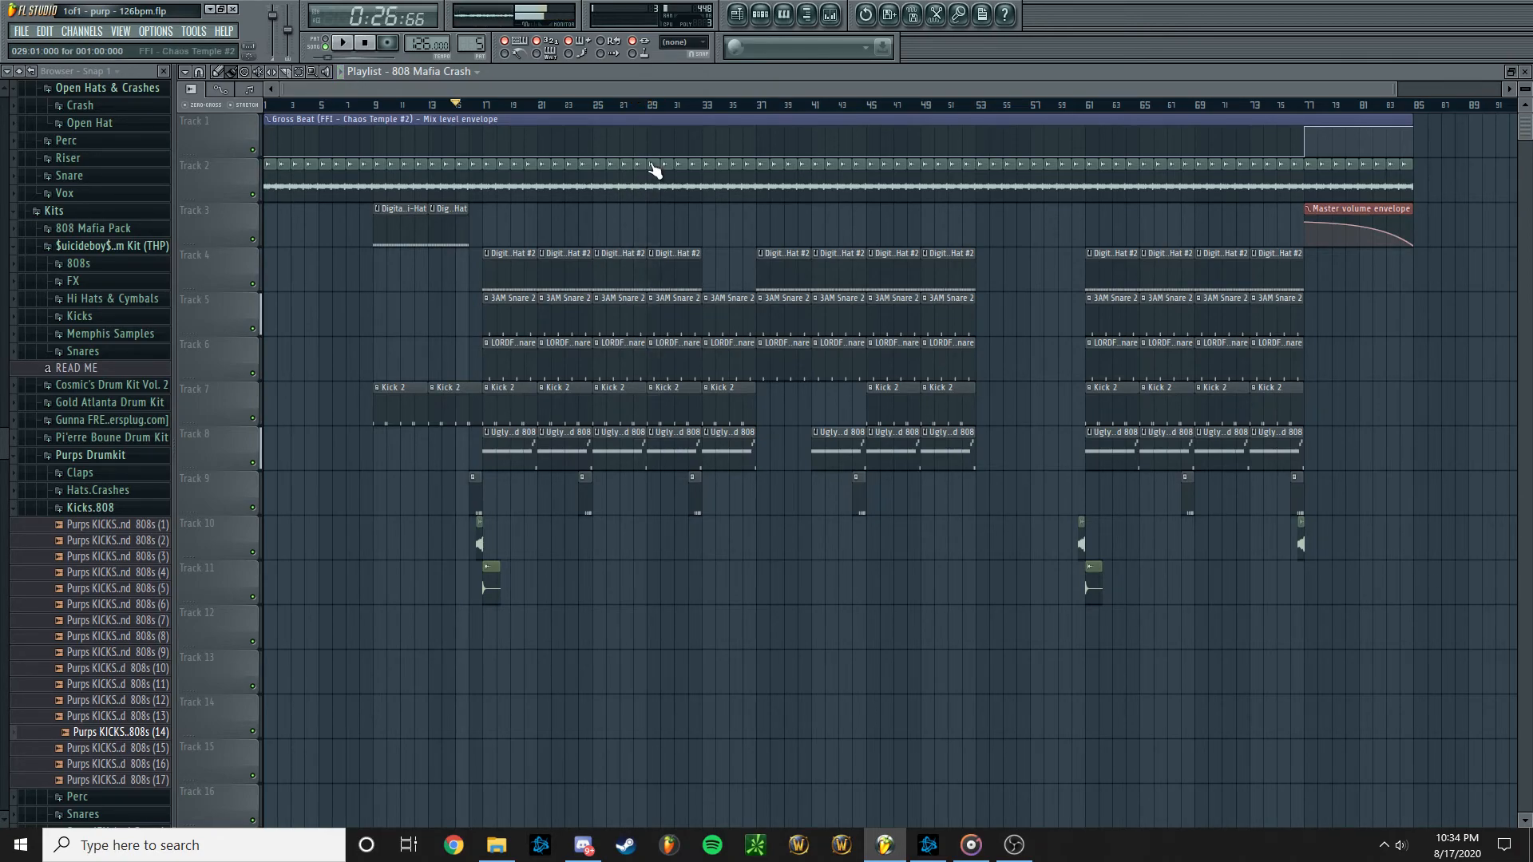